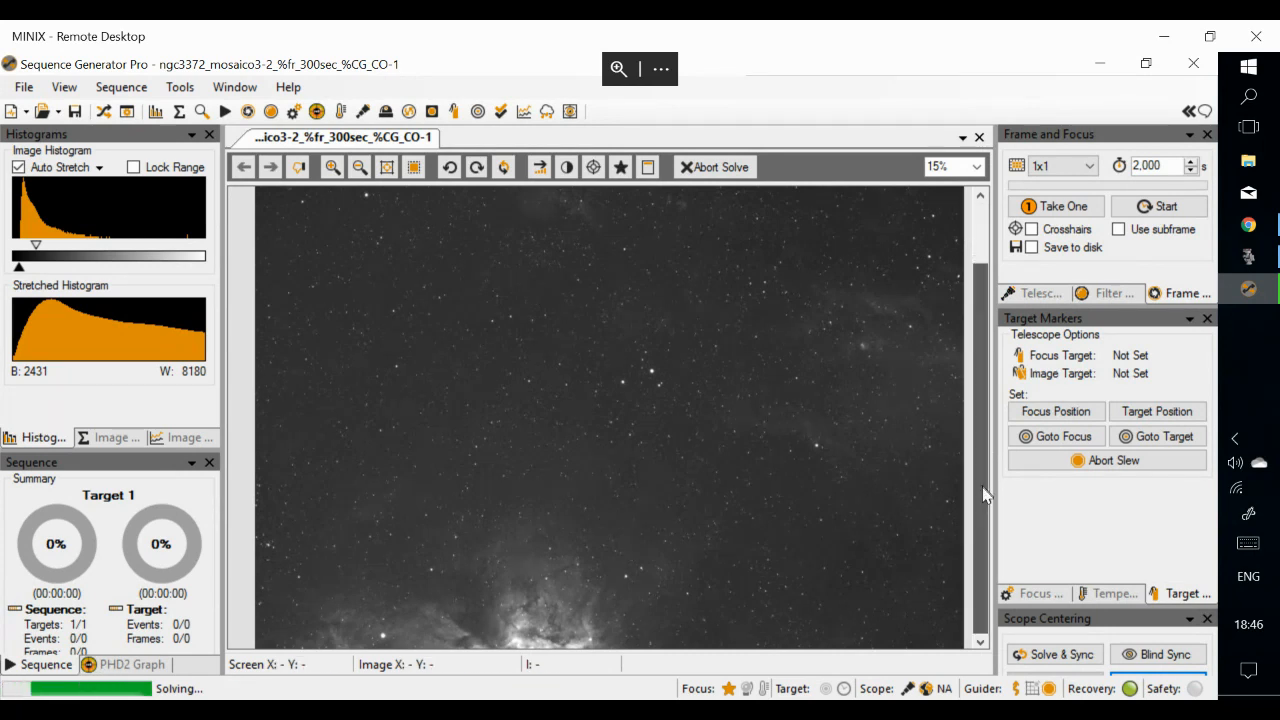
Fit the nebula image to the screen and apply the high auto stretch
scroll(603, 263, "down", 1)
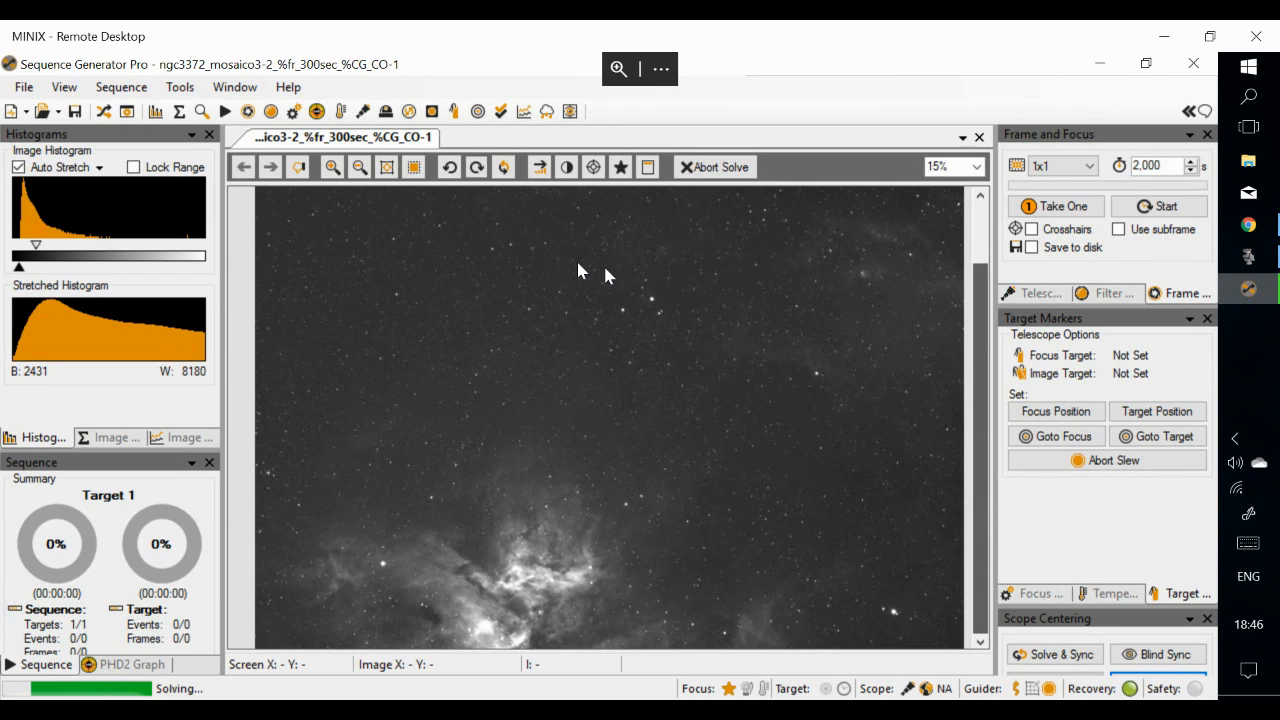
left_click(387, 169)
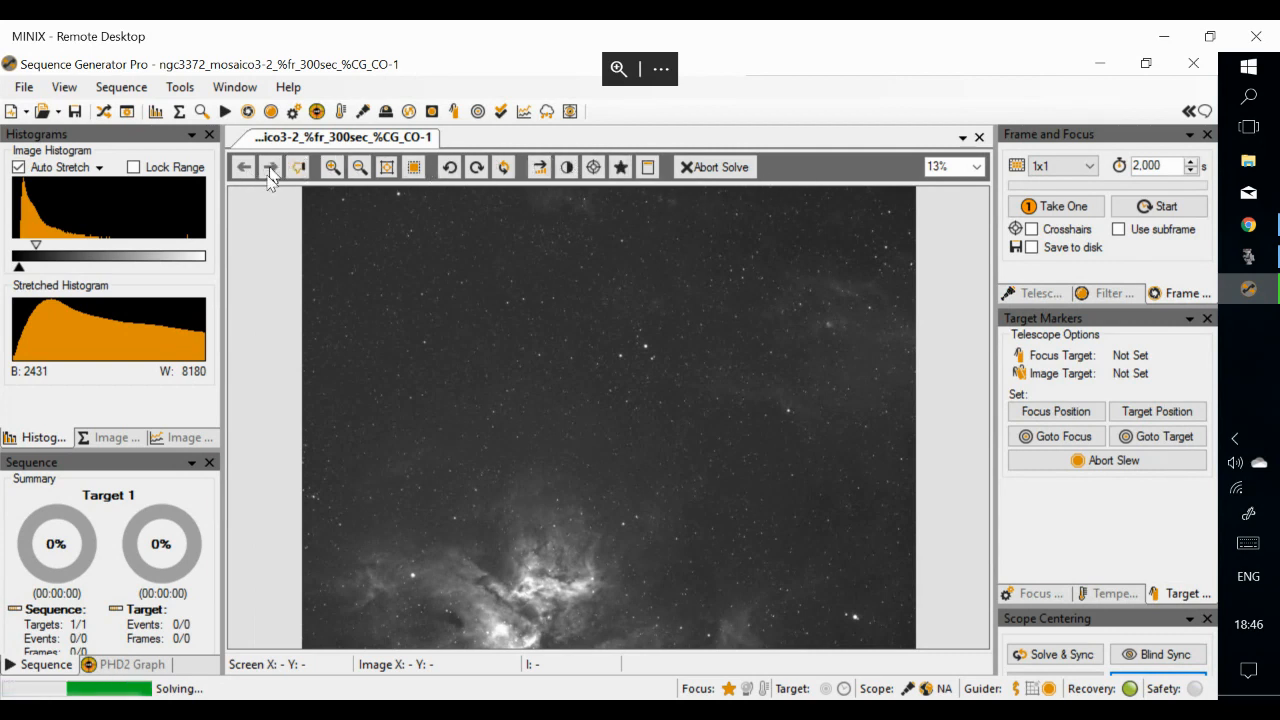
right_click(571, 377)
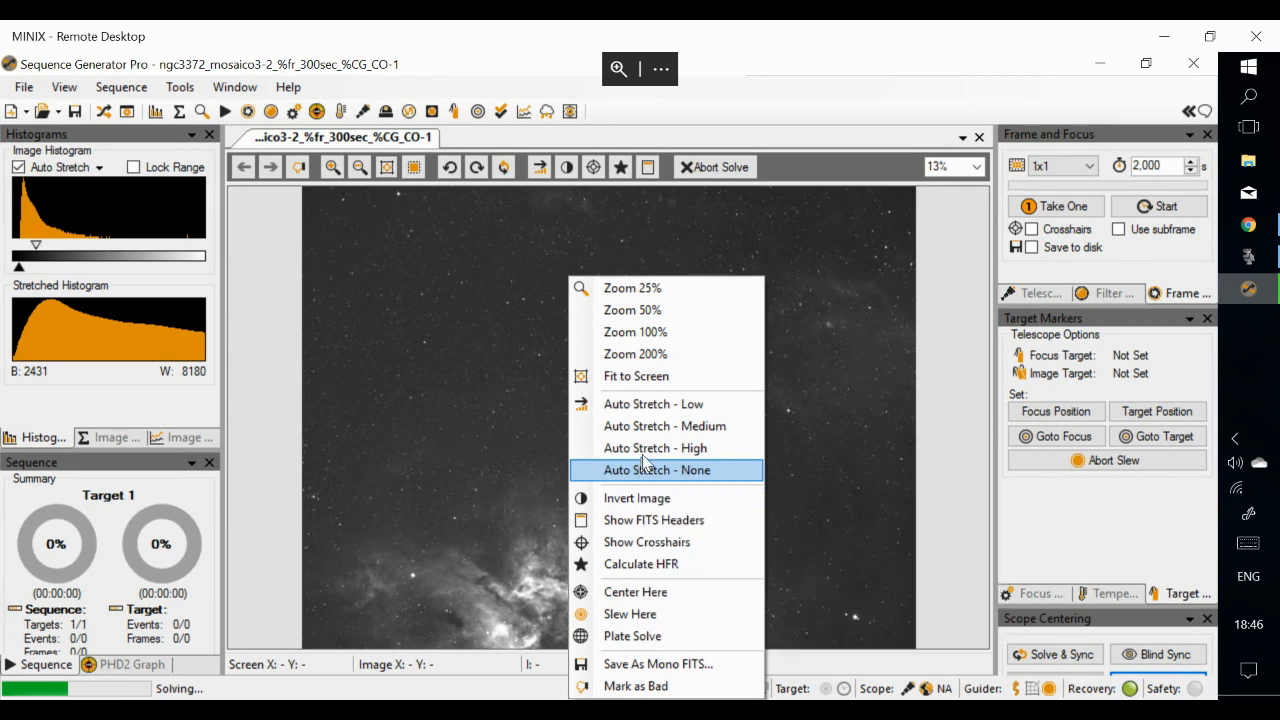
left_click(643, 454)
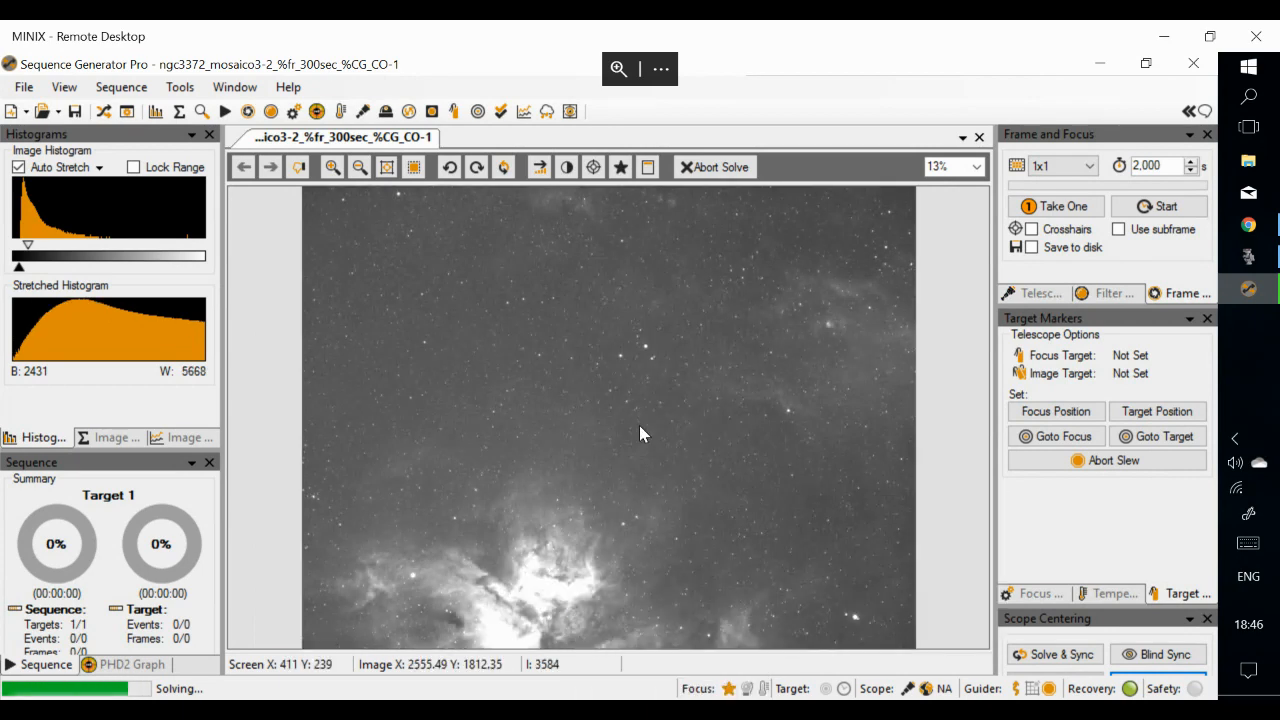
Calculate the image's half flux radius and review the image statistics and image history
left_click(97, 441)
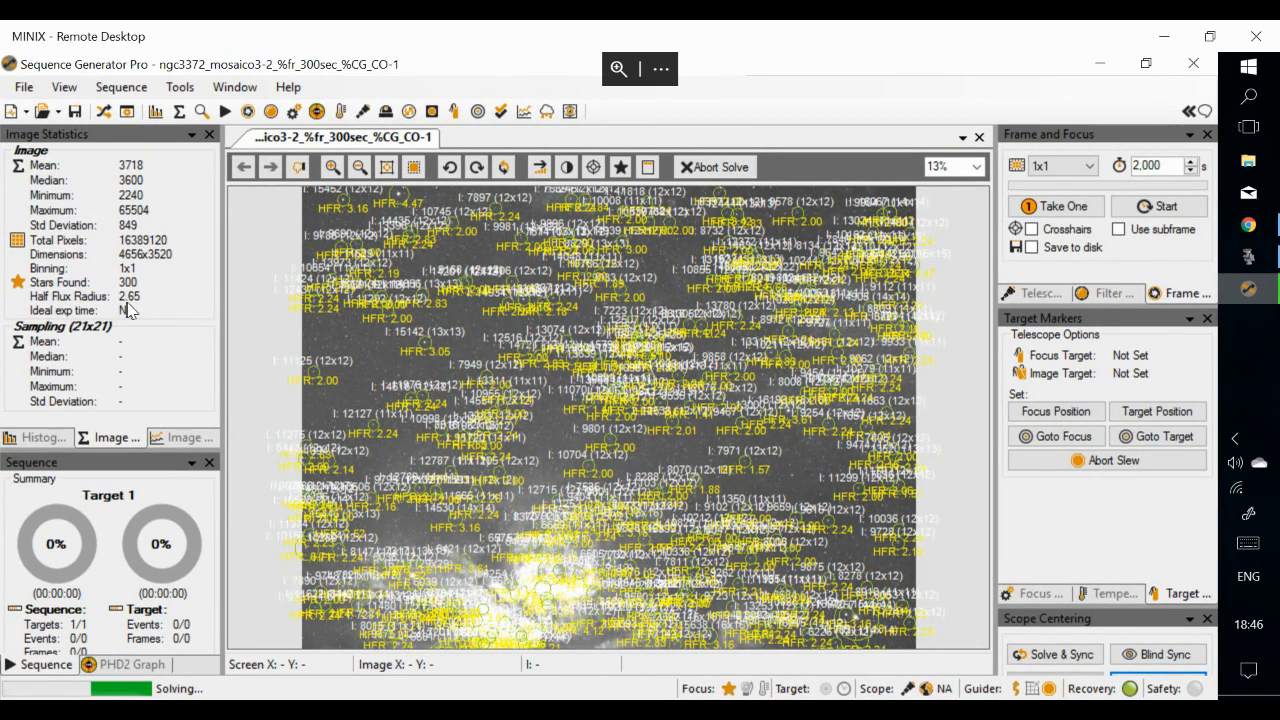
mouse_move(167, 309)
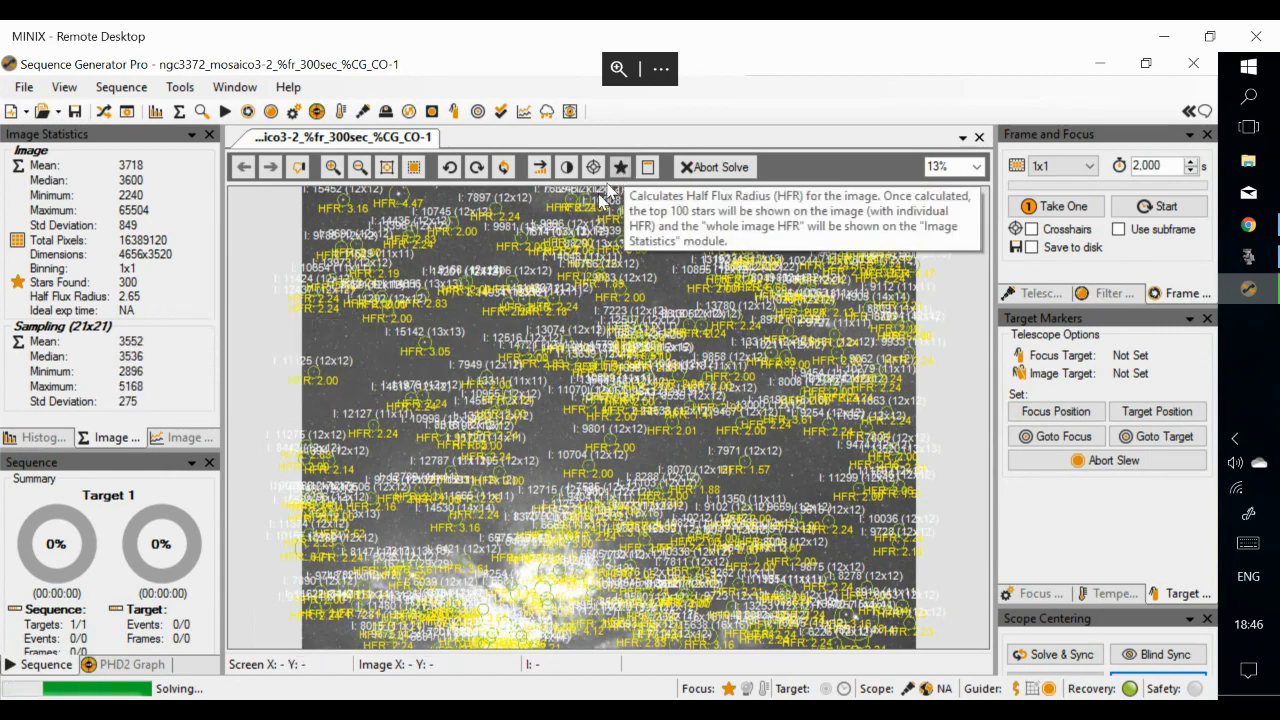
left_click(177, 440)
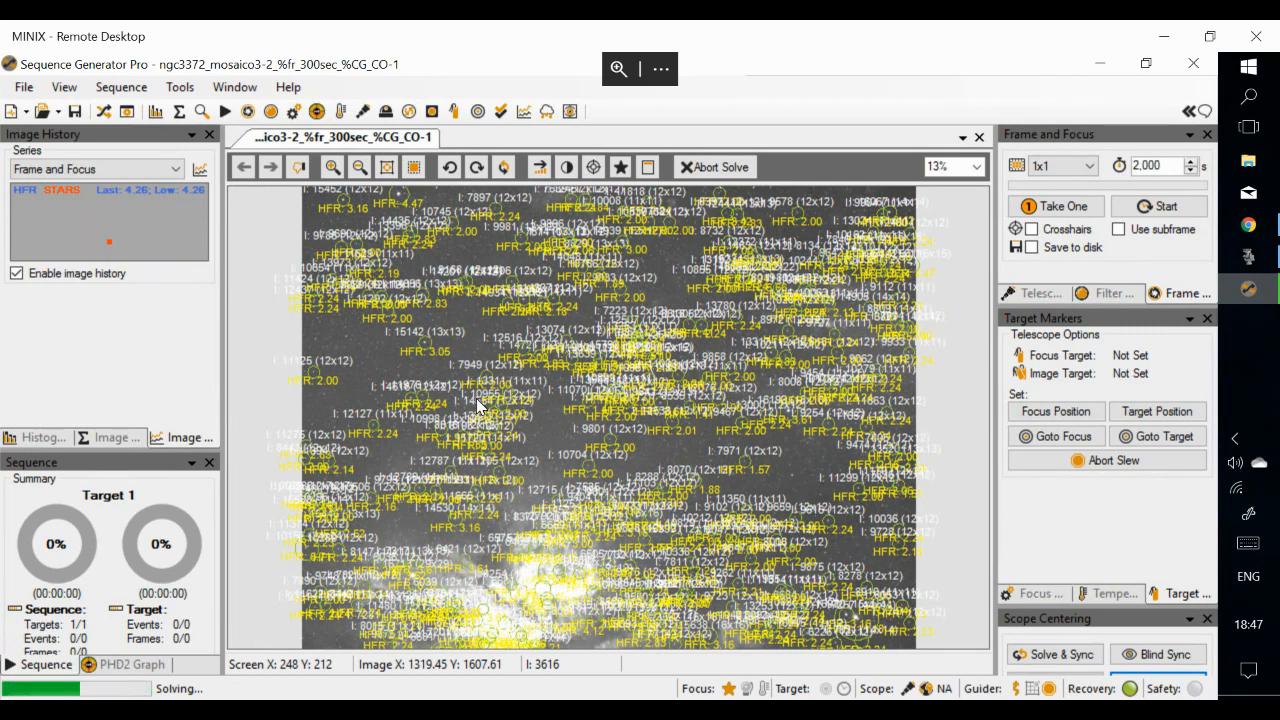
left_click(116, 438)
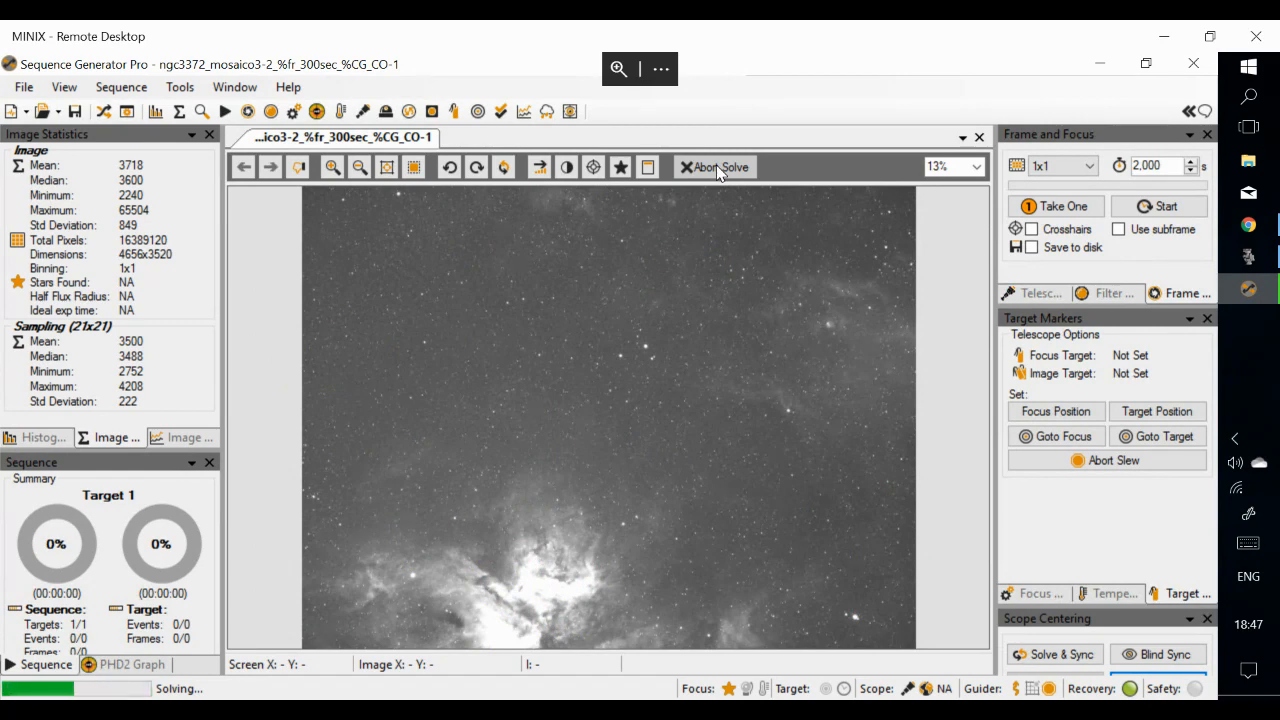
Abort the running plate solve and close the nebula image
left_click(716, 167)
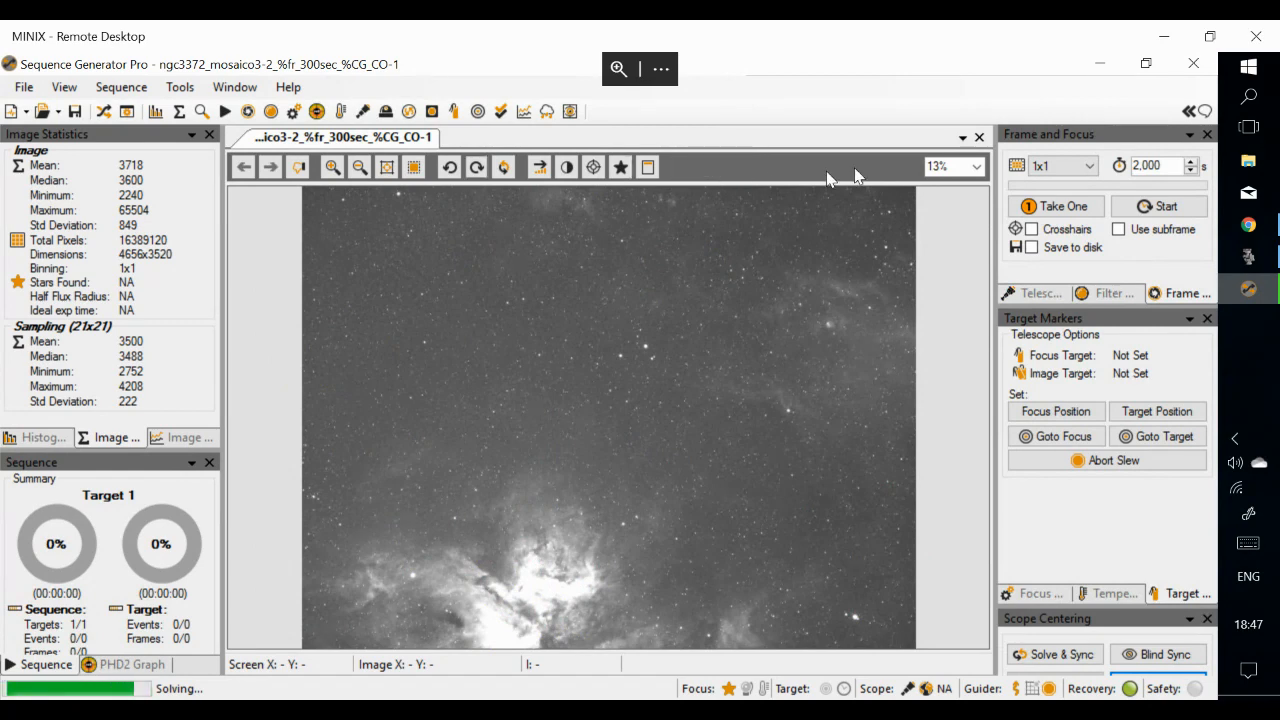
left_click(979, 137)
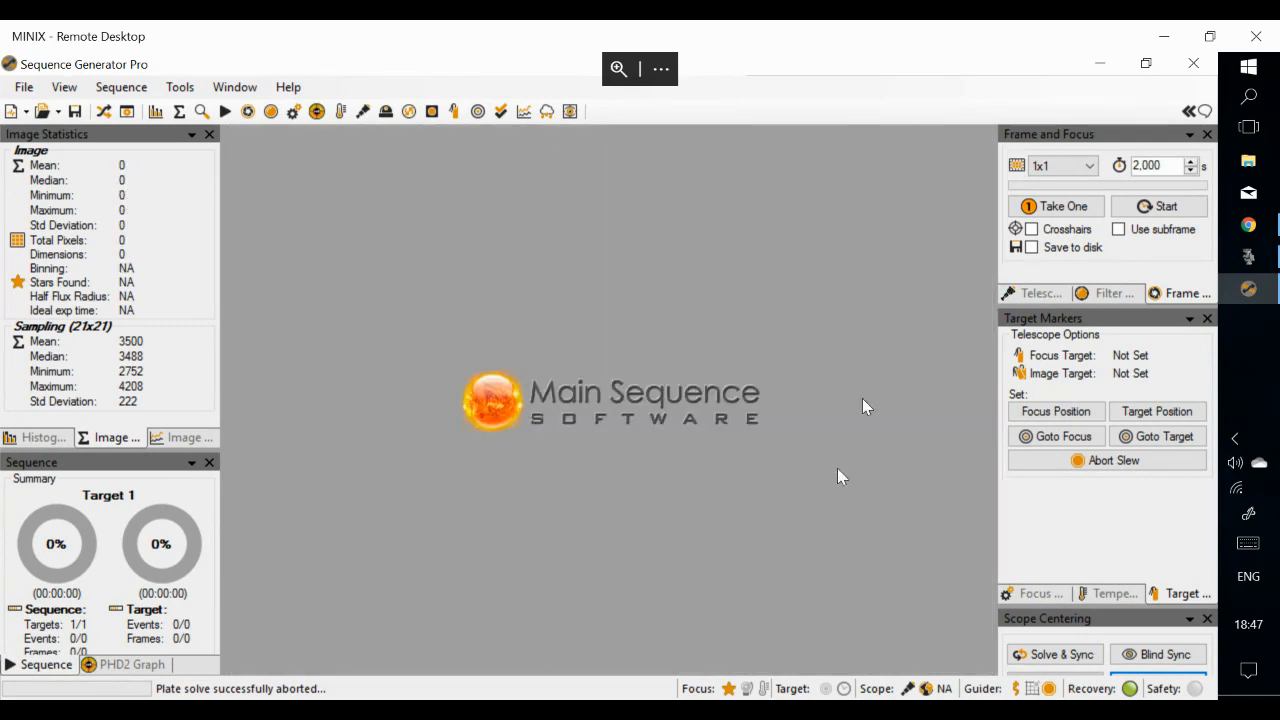
Review the telescope, filter wheel, frame and focus, target marker, camera temperature, focus control and PHD2 graph modules
left_click(1117, 299)
left_click(1045, 296)
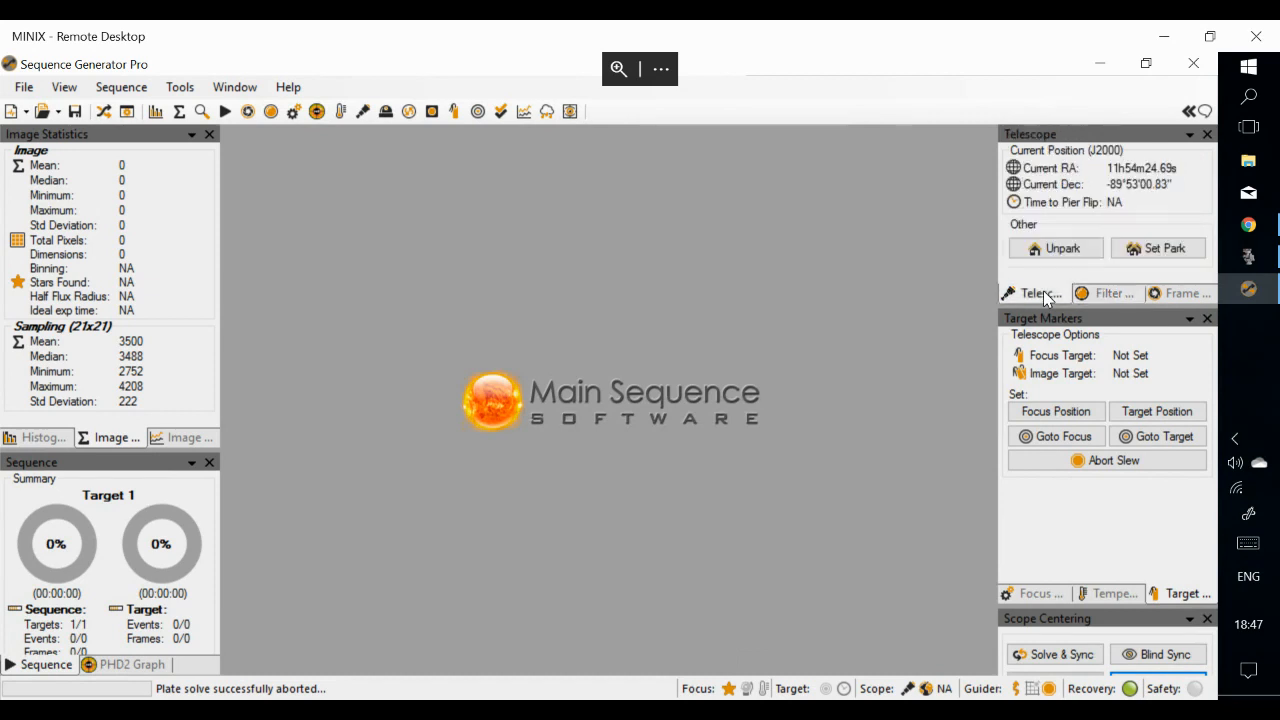
left_click(1106, 294)
left_click(1185, 294)
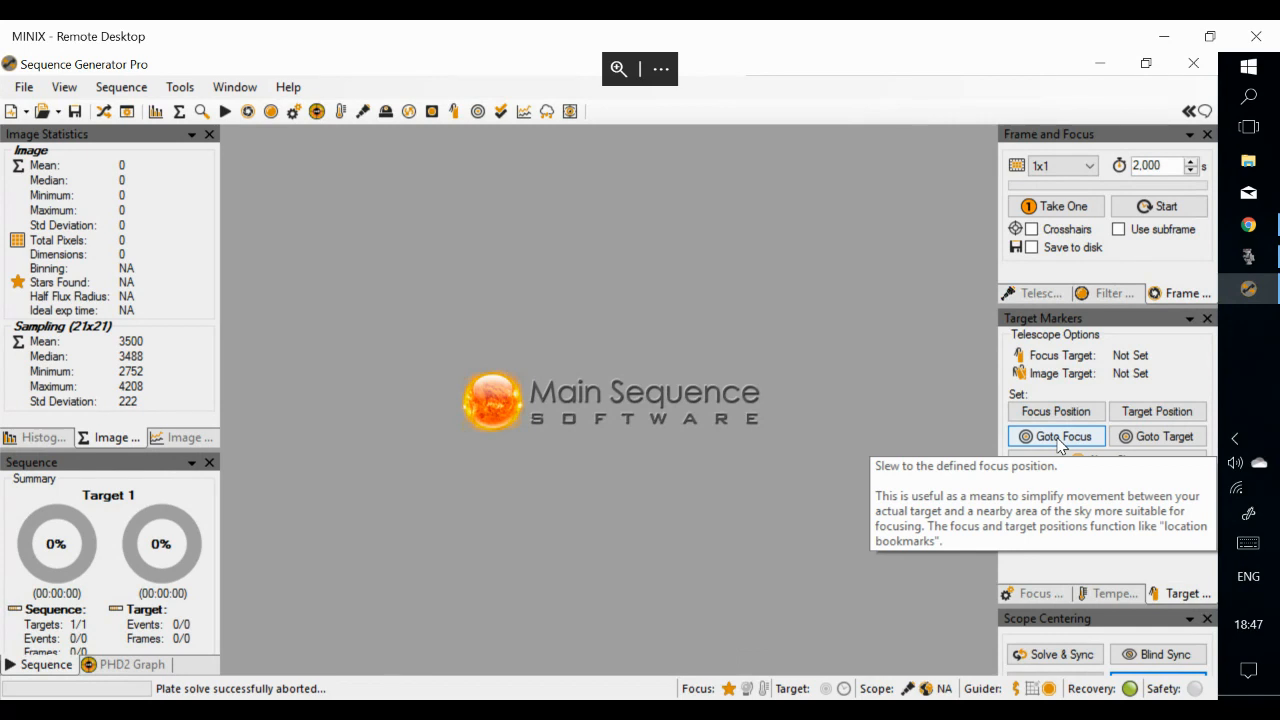
left_click(1165, 437)
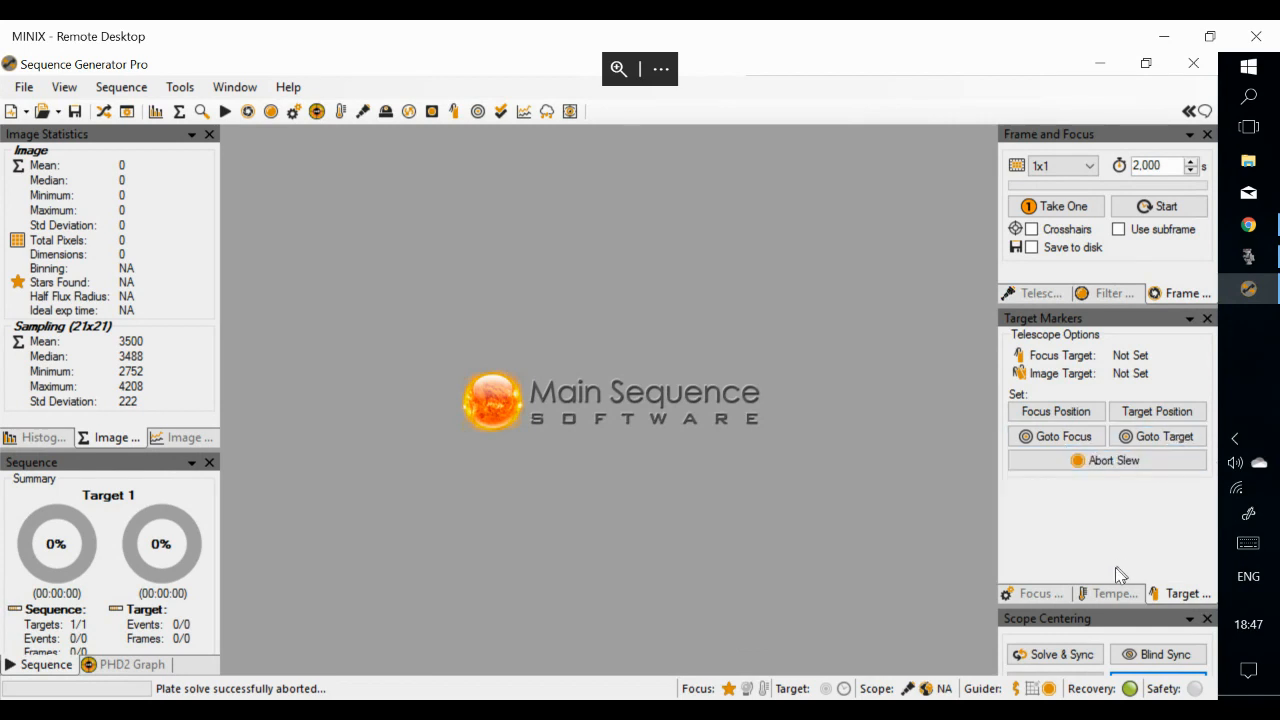
left_click(1107, 596)
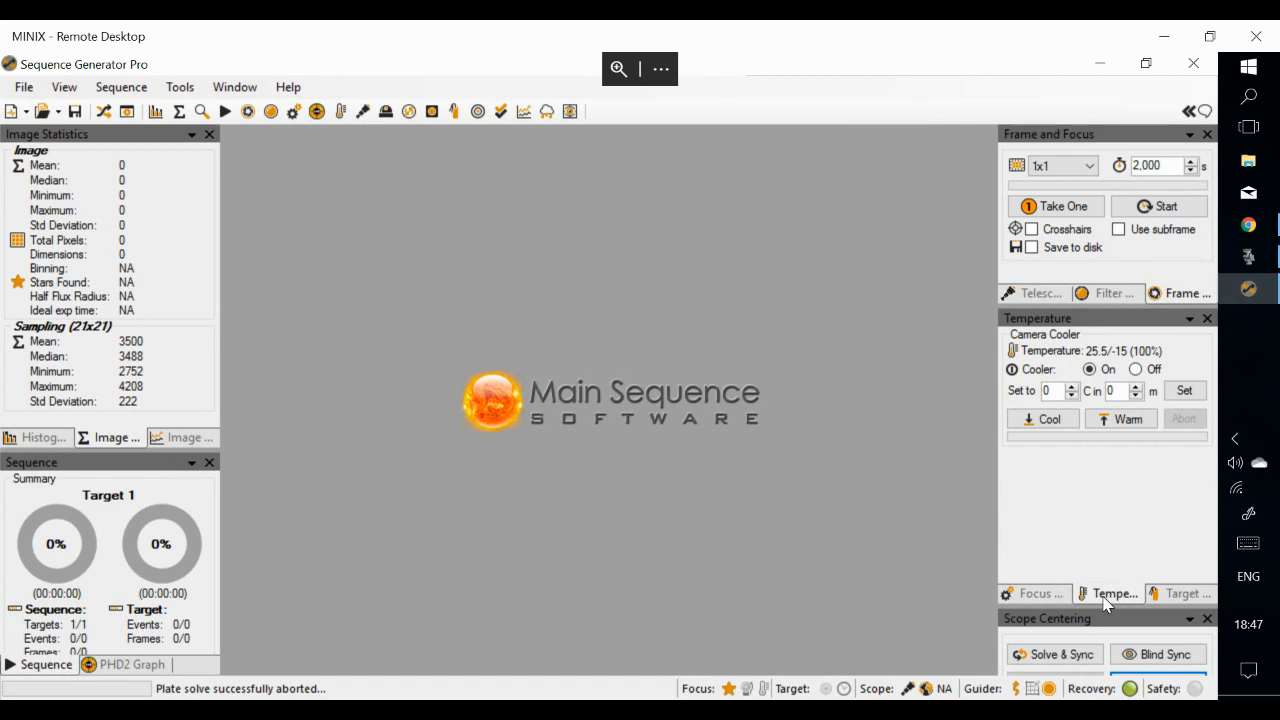
left_click(1031, 595)
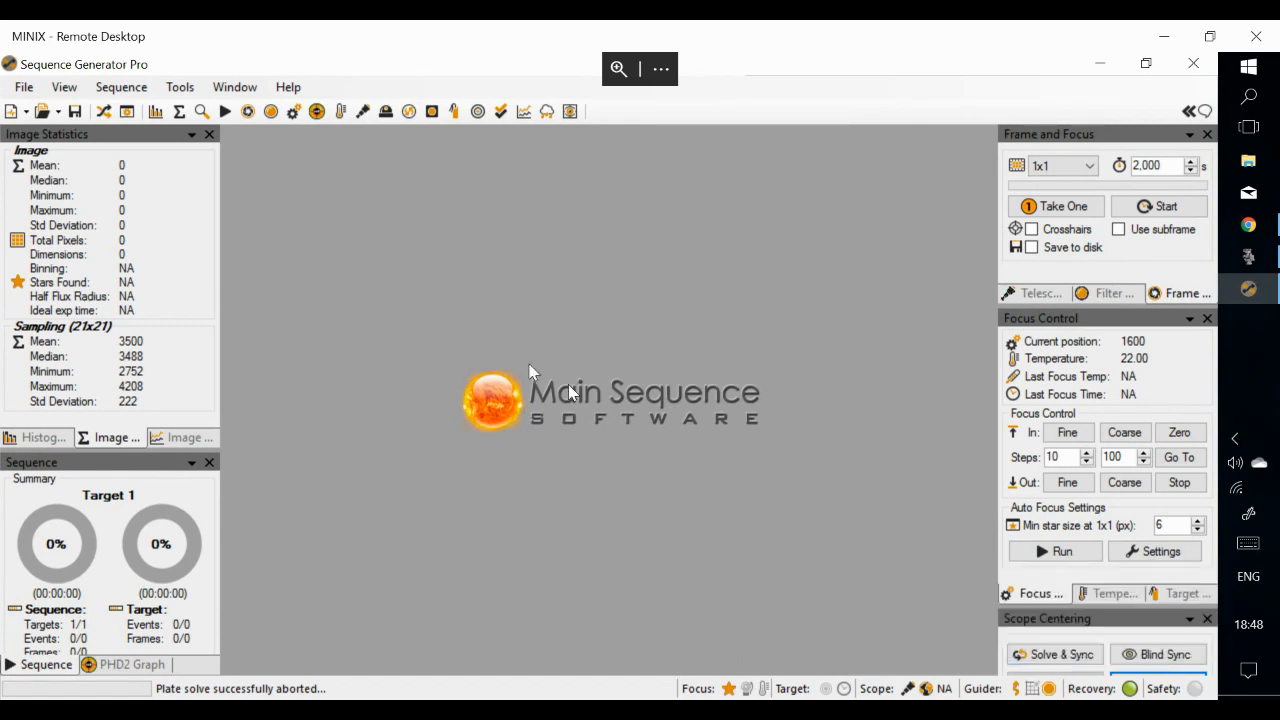
left_click(114, 668)
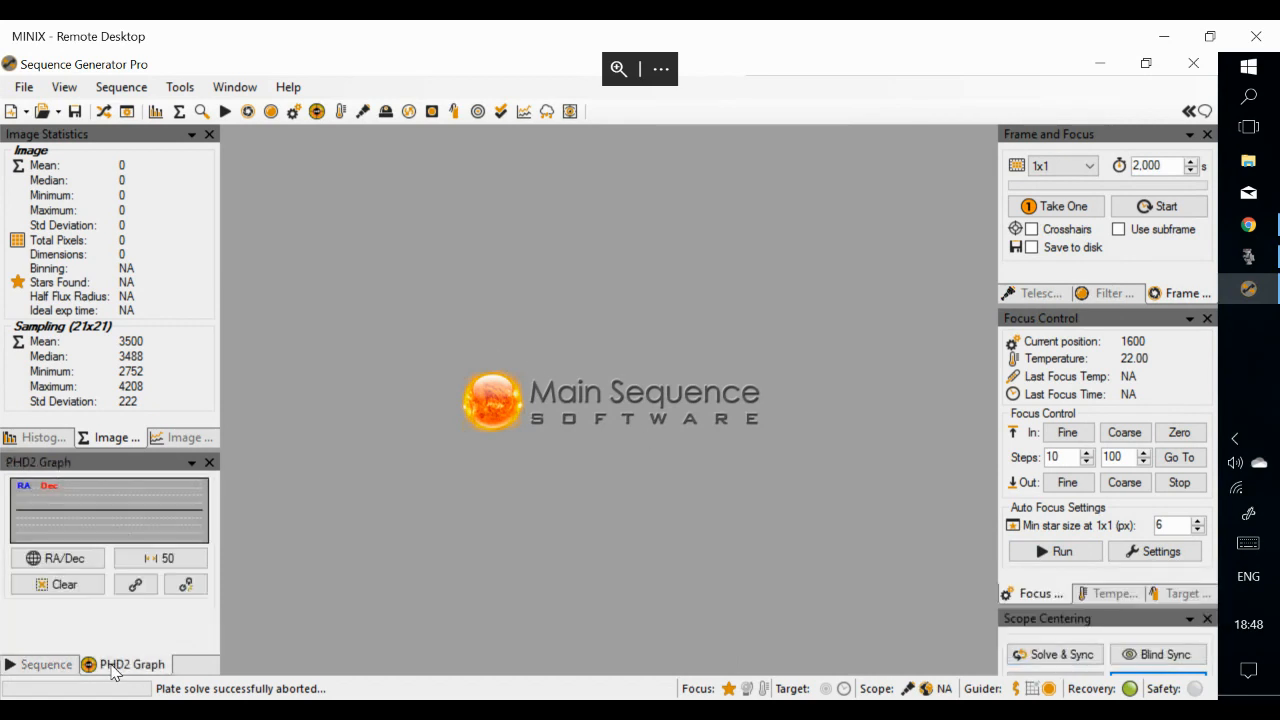
left_click(44, 668)
Show the Environment Data module and dock it together with the image statistics and history modules
left_click(62, 88)
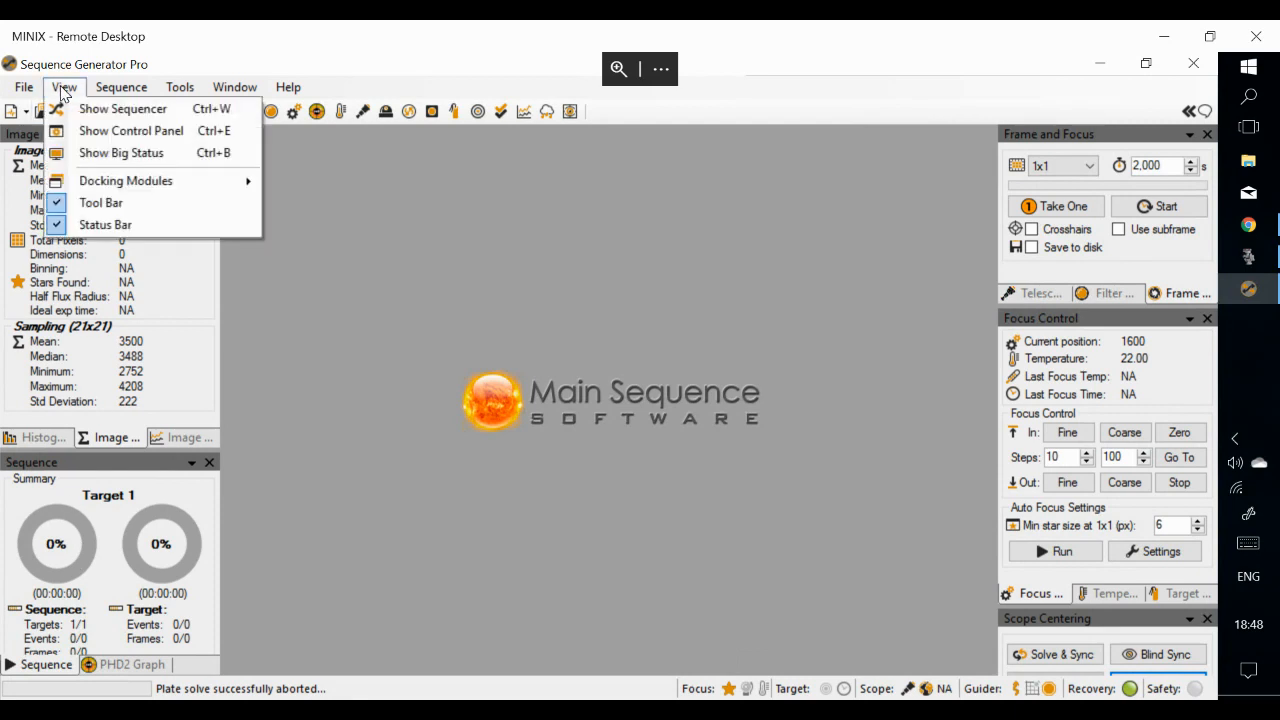
mouse_move(102, 186)
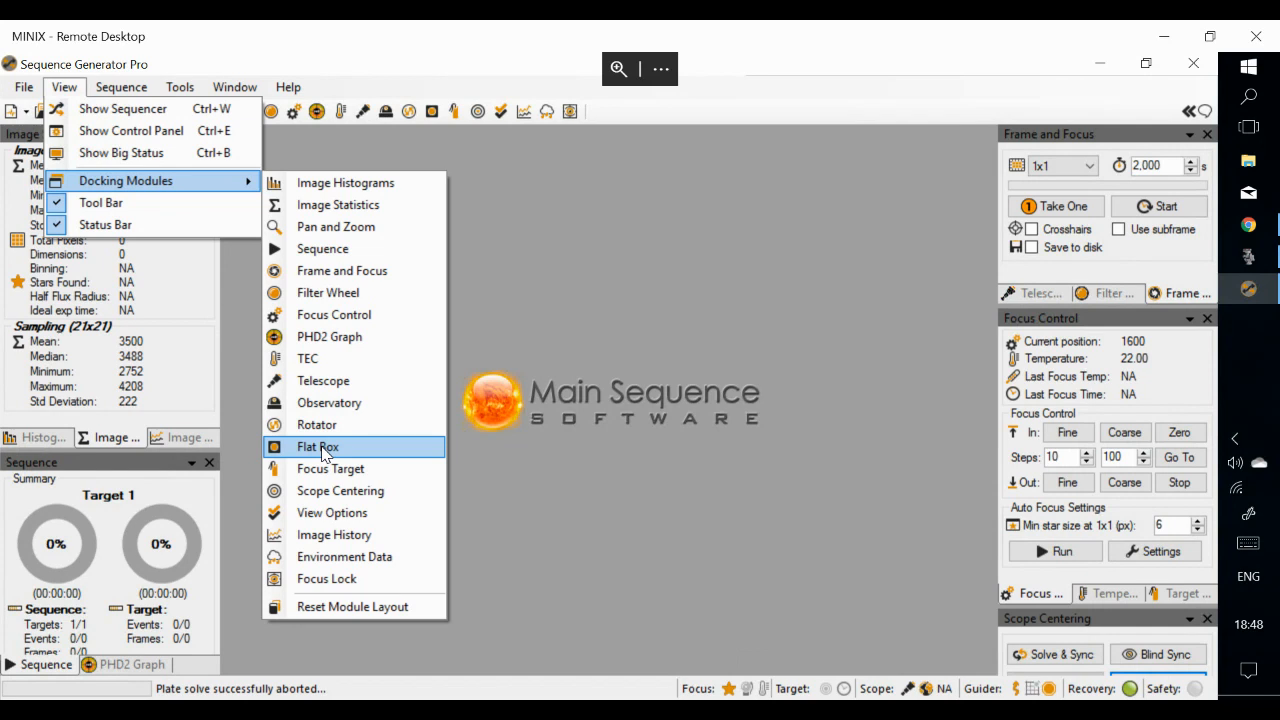
left_click(328, 566)
left_click_drag(218, 222, 374, 199)
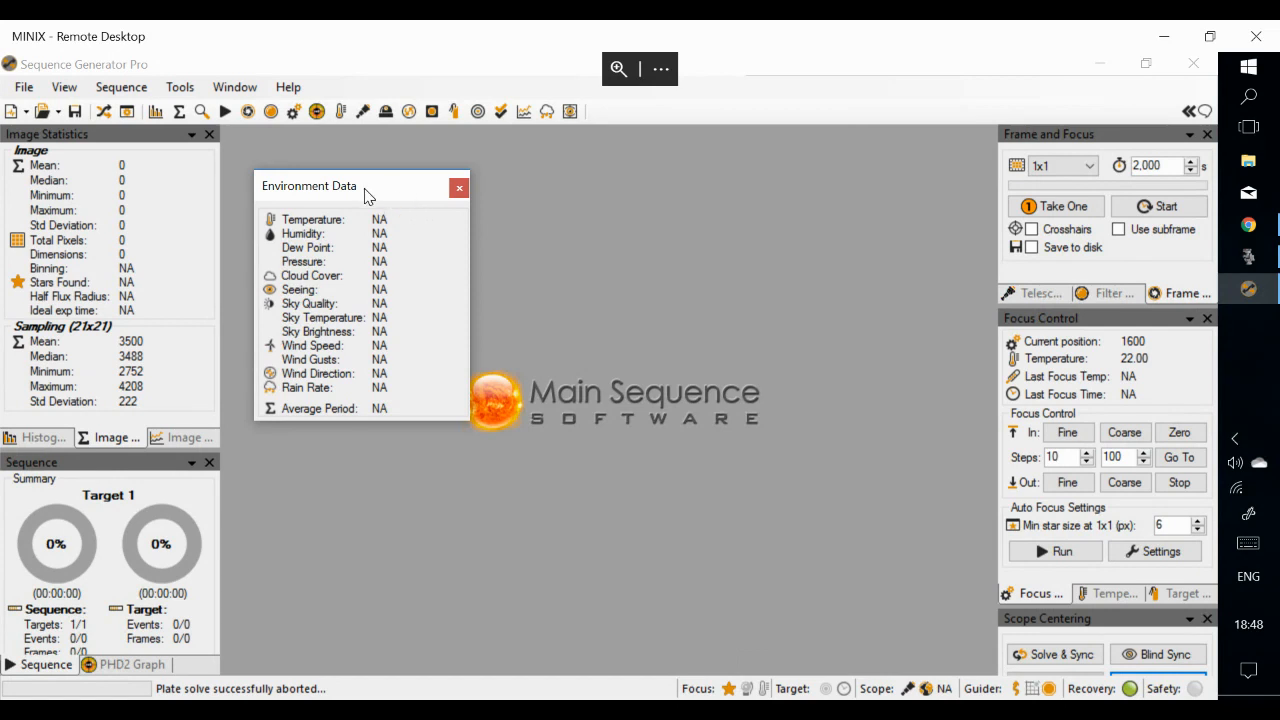
left_click_drag(366, 195, 118, 300)
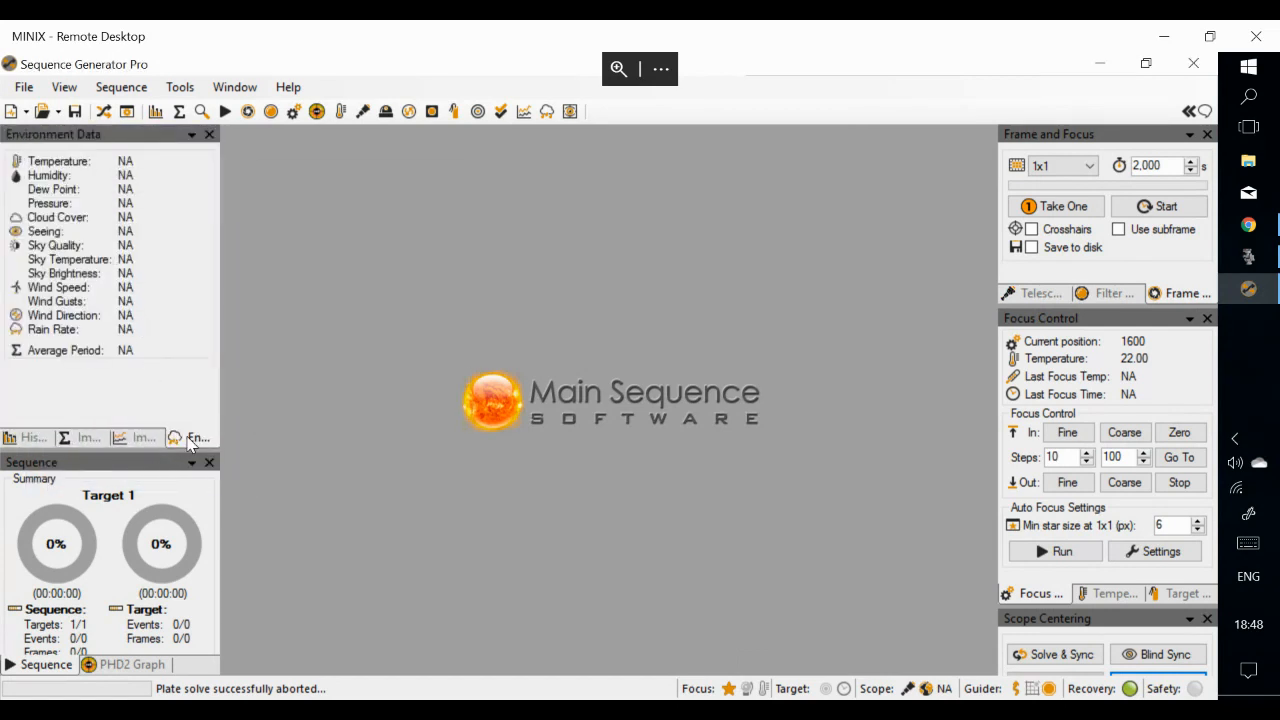
Compare the Image History and Environment Data modules, and undock and close Environment Data
left_click(145, 441)
left_click(180, 437)
left_click(152, 443)
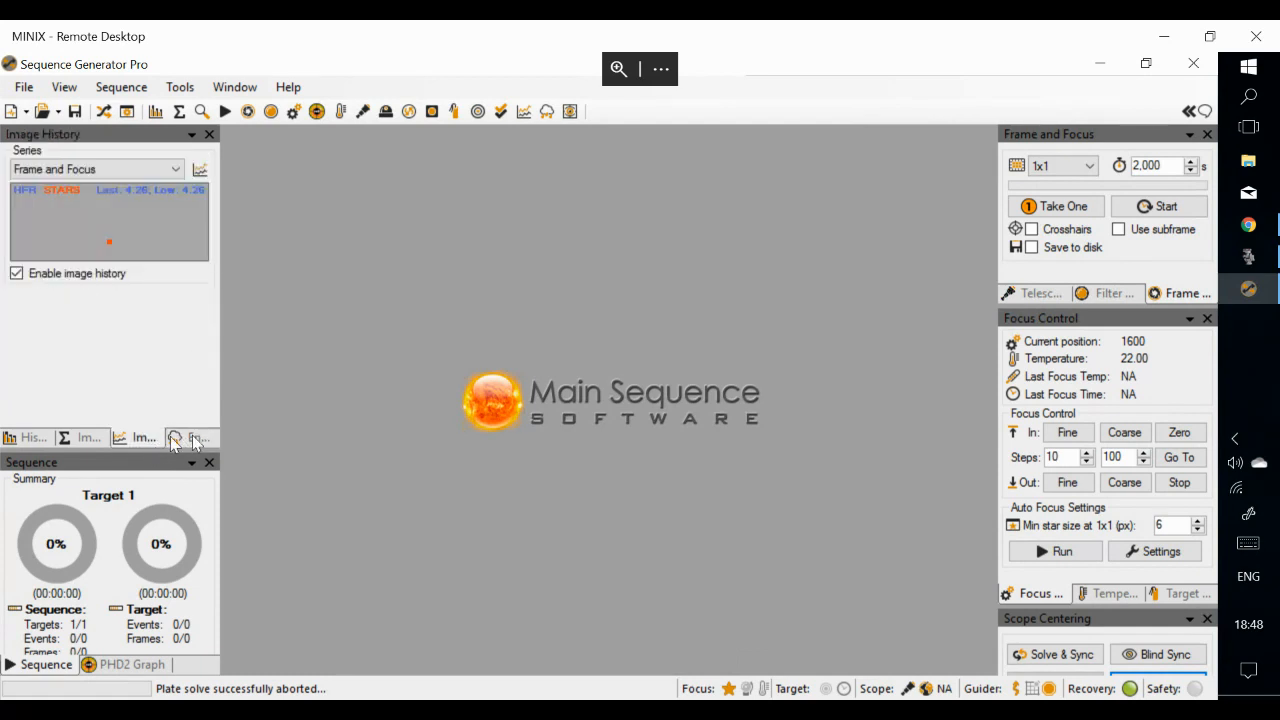
left_click_drag(188, 442, 472, 413)
left_click(497, 178)
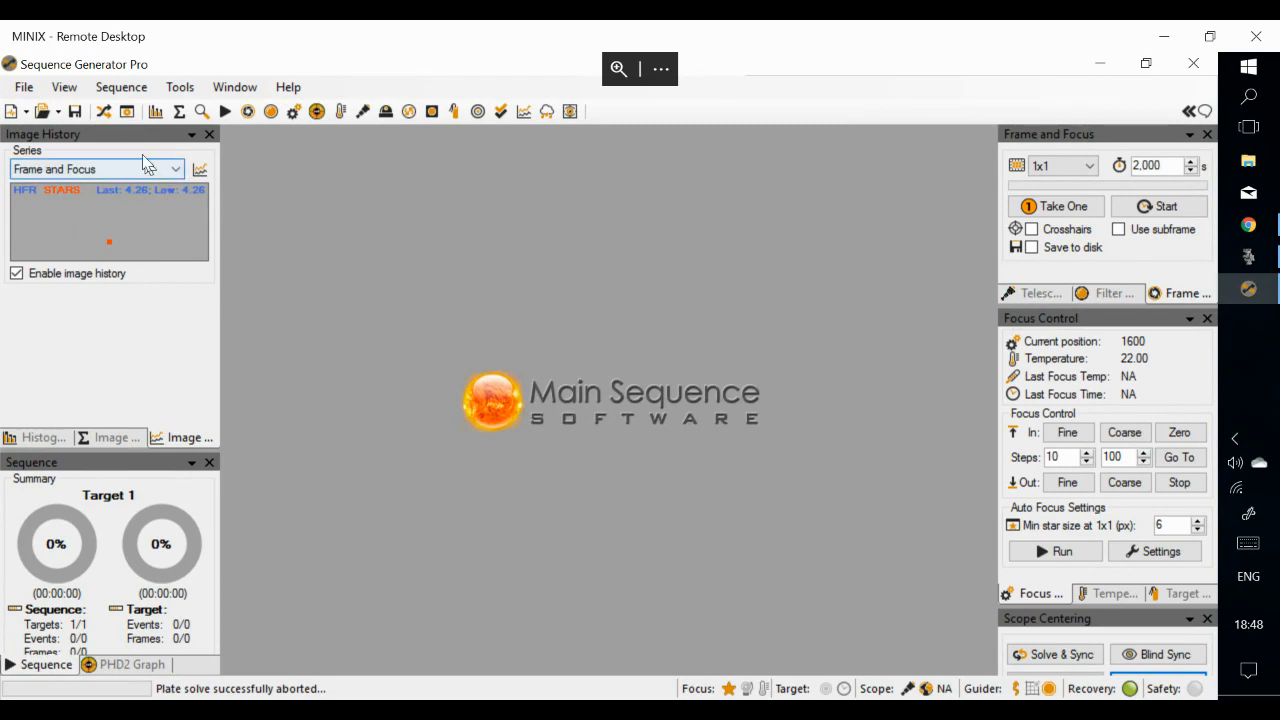
Open the sequencer and examine its directory and file name pattern alongside the key of file name variables
left_click(104, 111)
left_click_drag(292, 172, 517, 176)
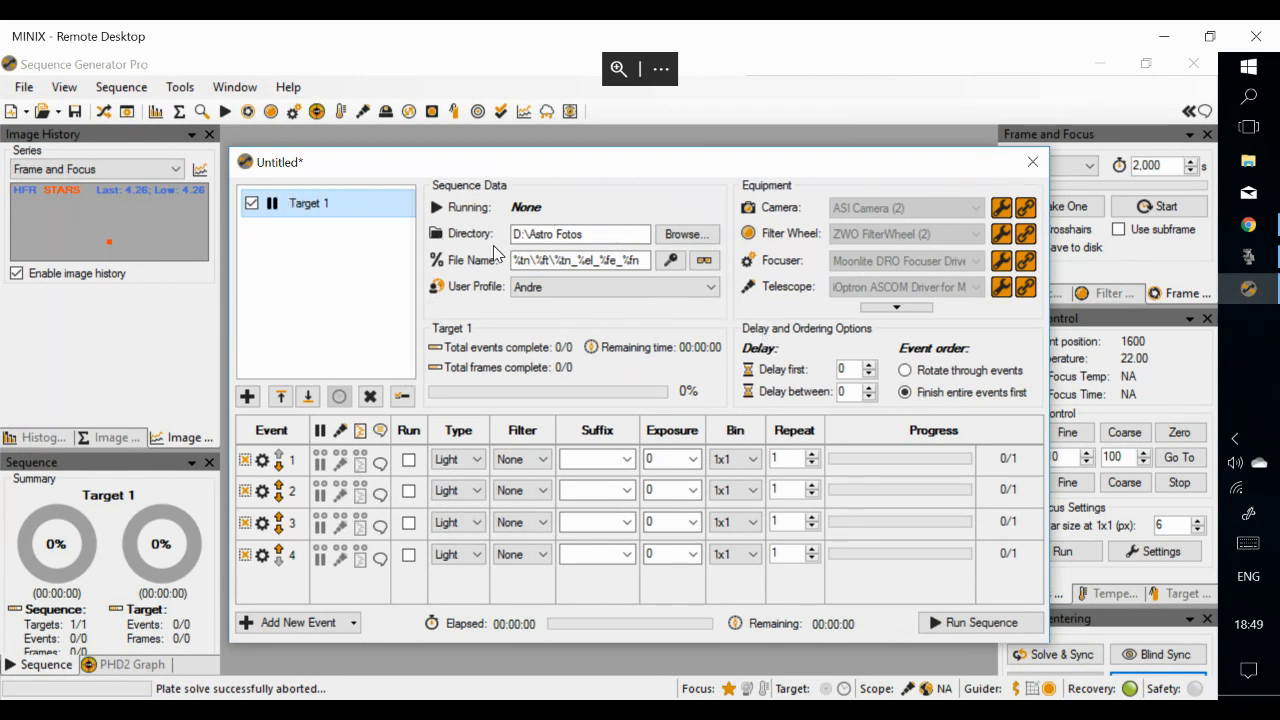
left_click(673, 263)
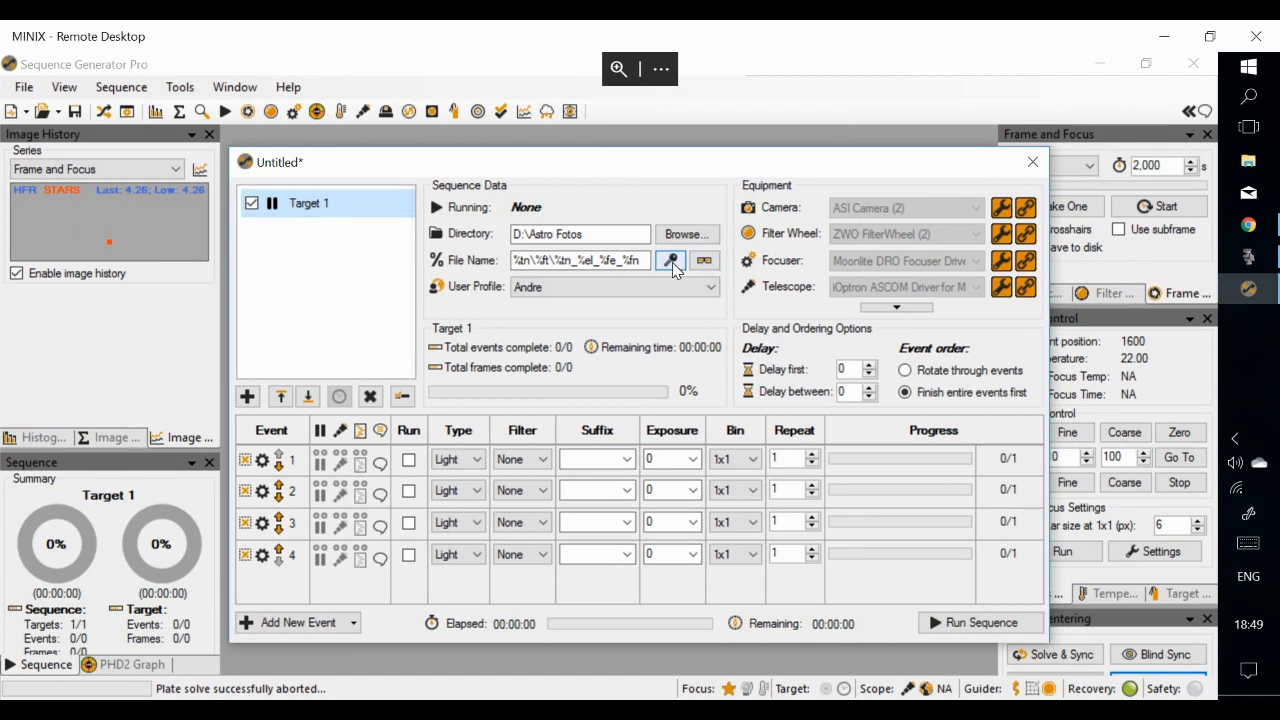
left_click(671, 261)
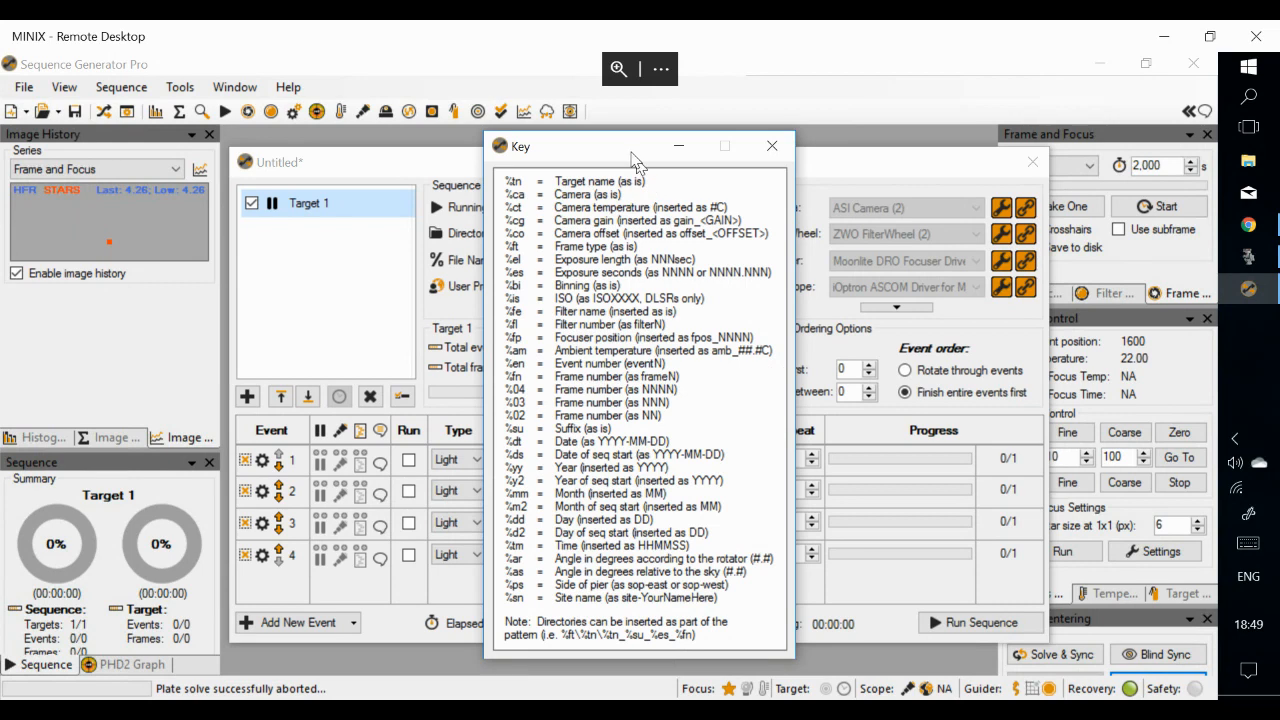
left_click_drag(640, 157, 932, 176)
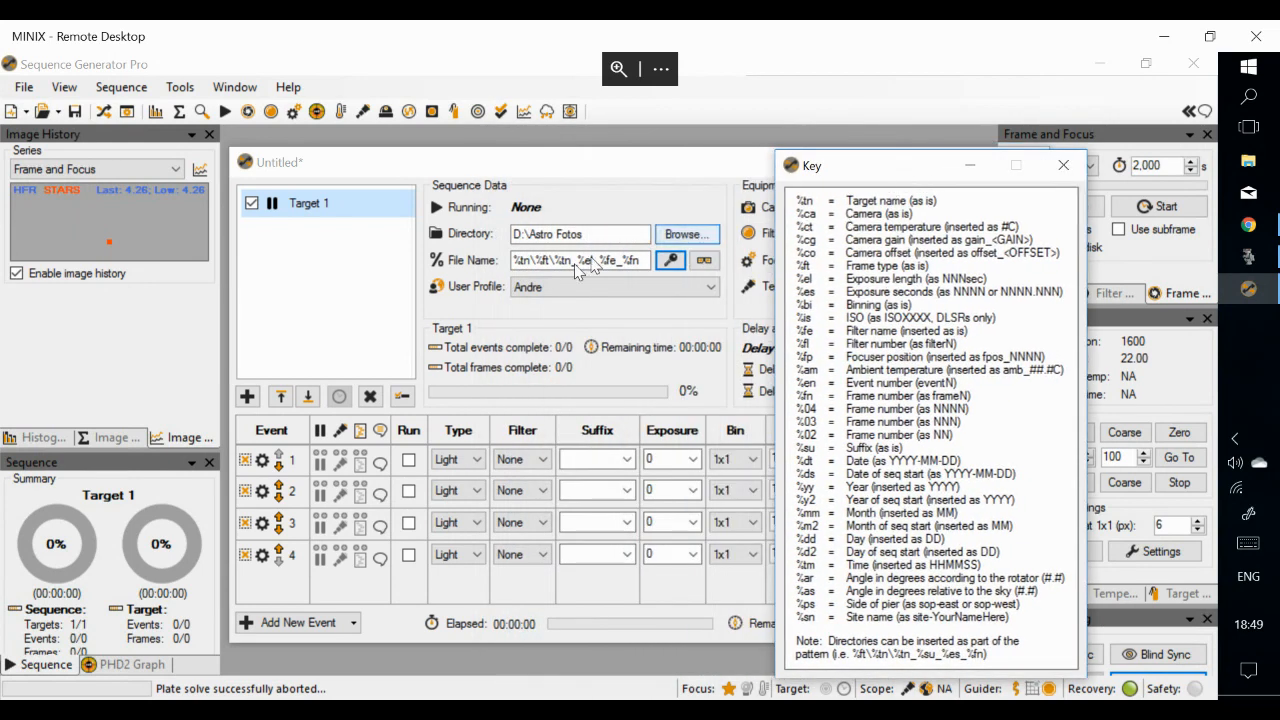
left_click(523, 262)
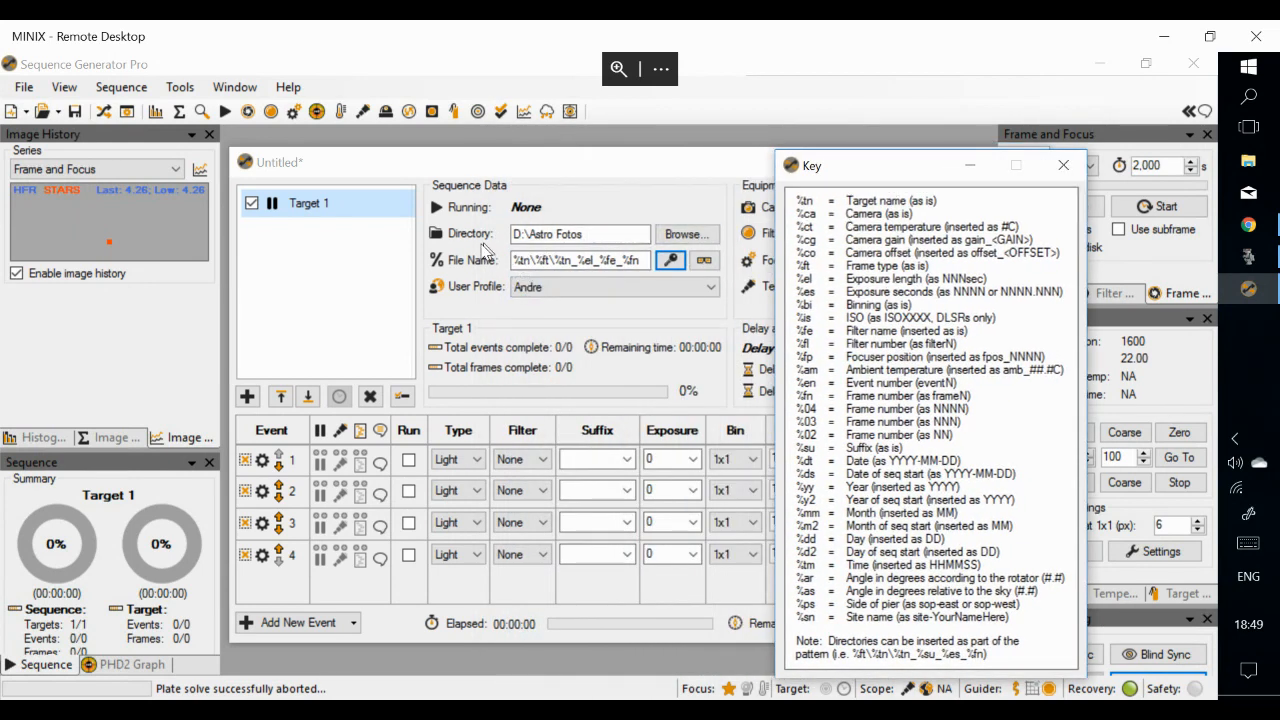
left_click(588, 236)
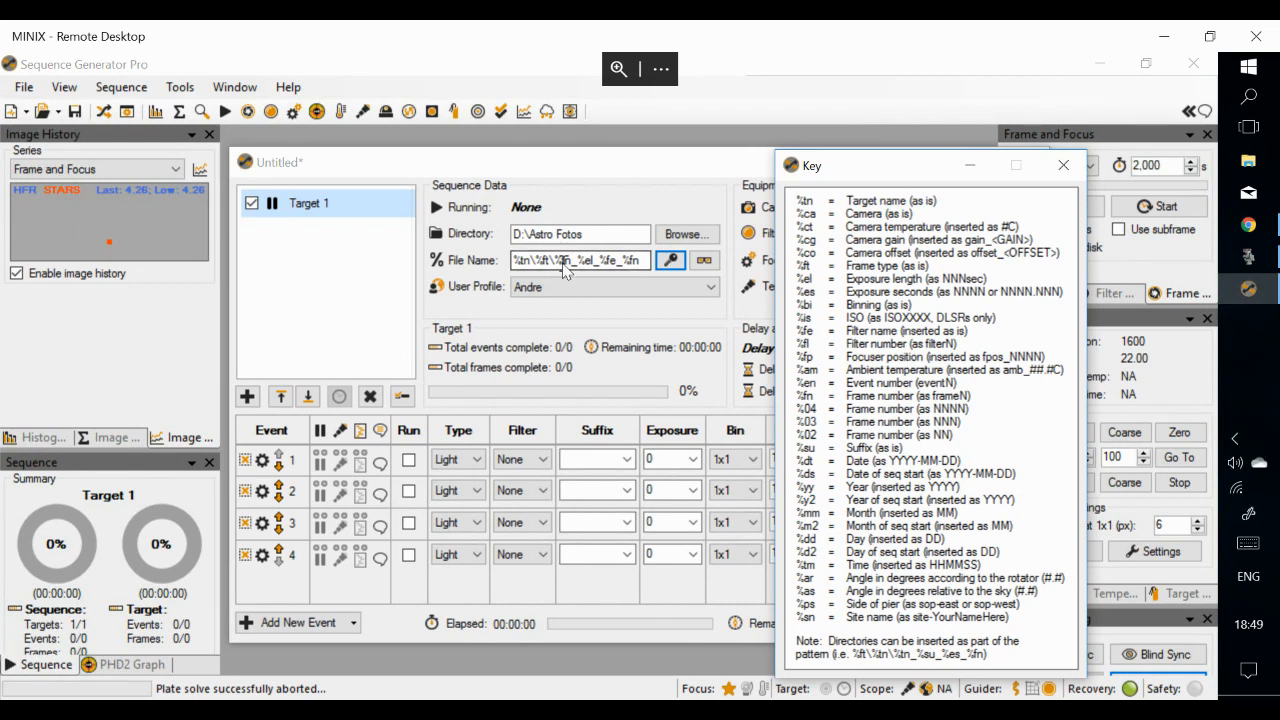
Preview the image save path for Event 1, and close the variable key and the sequencer
left_click(704, 261)
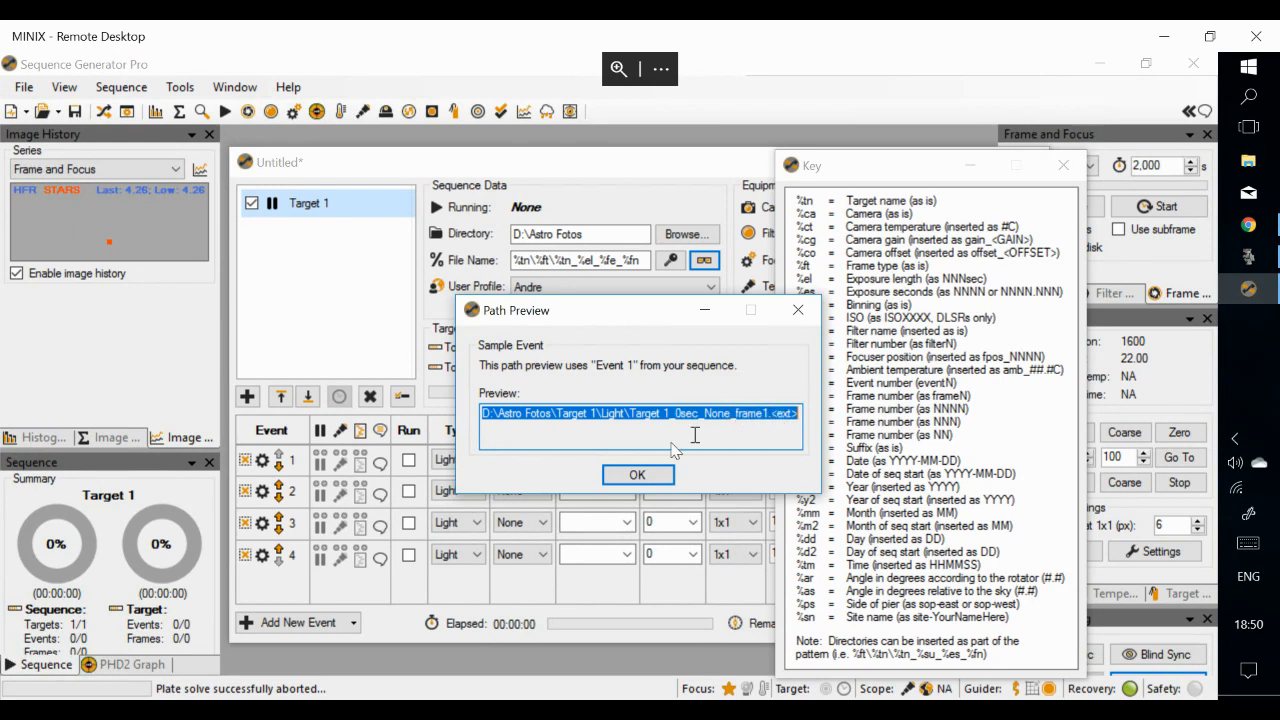
left_click(645, 474)
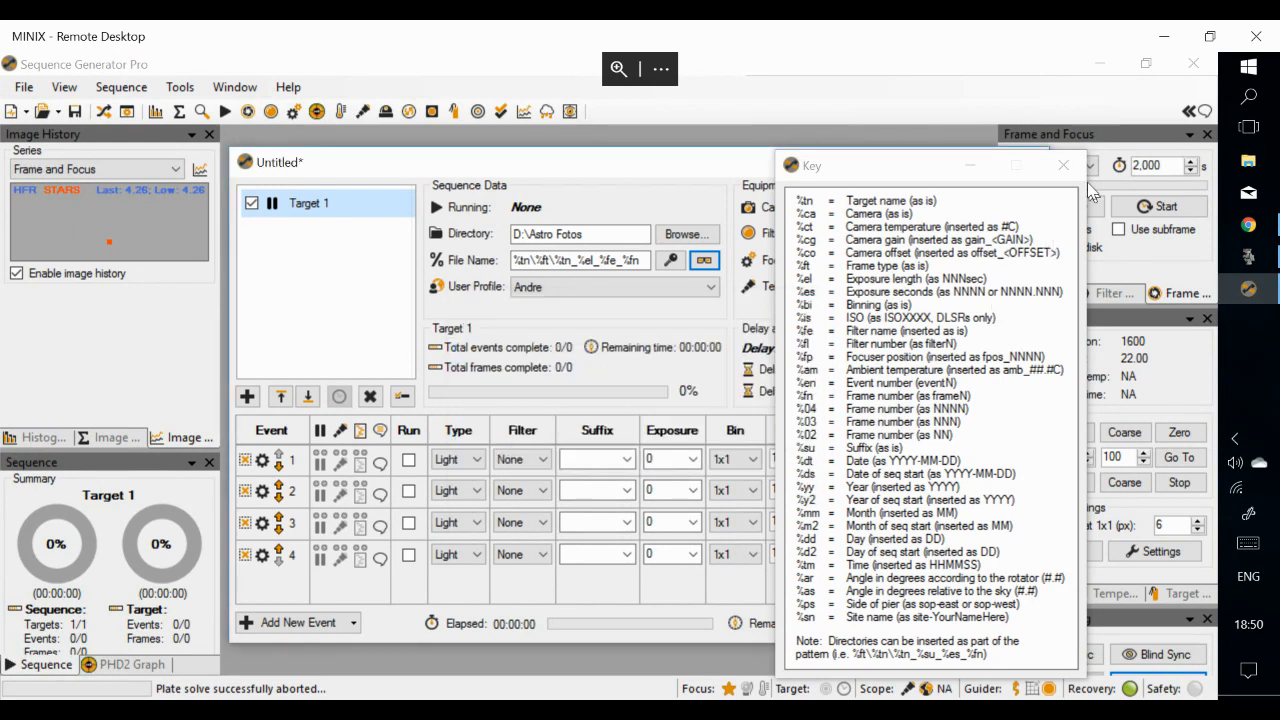
left_click(1063, 165)
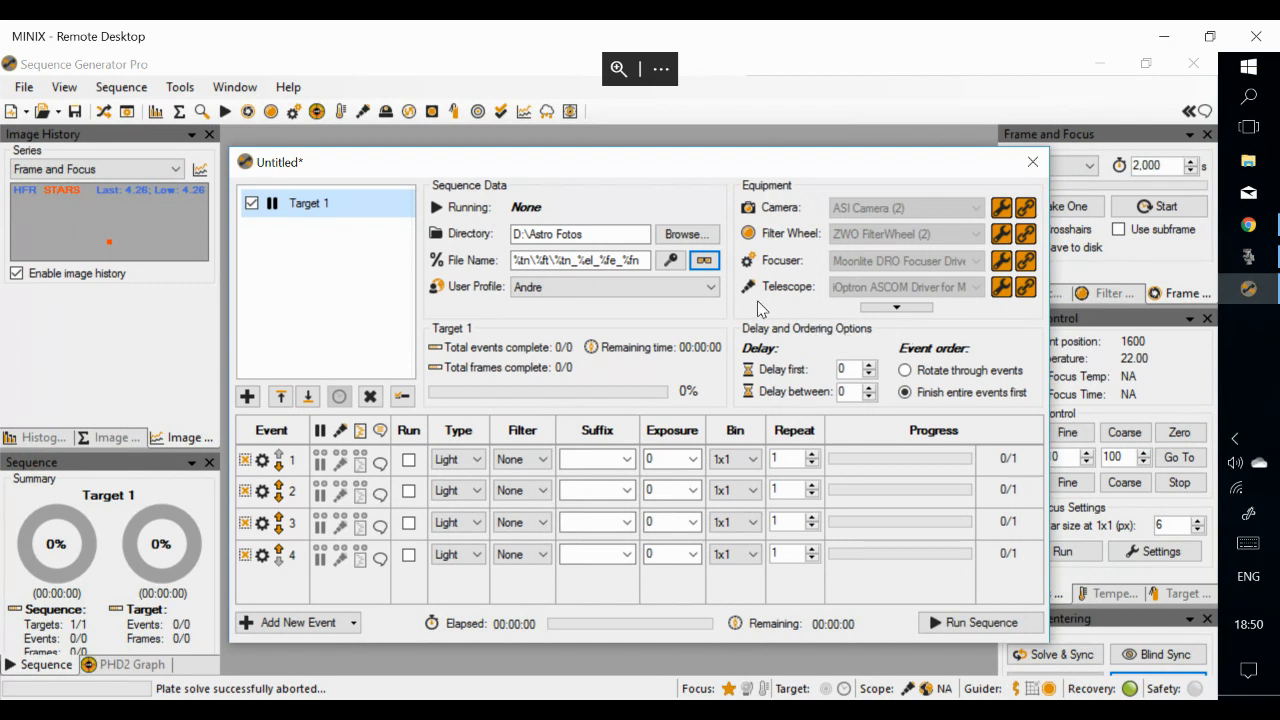
left_click(1033, 163)
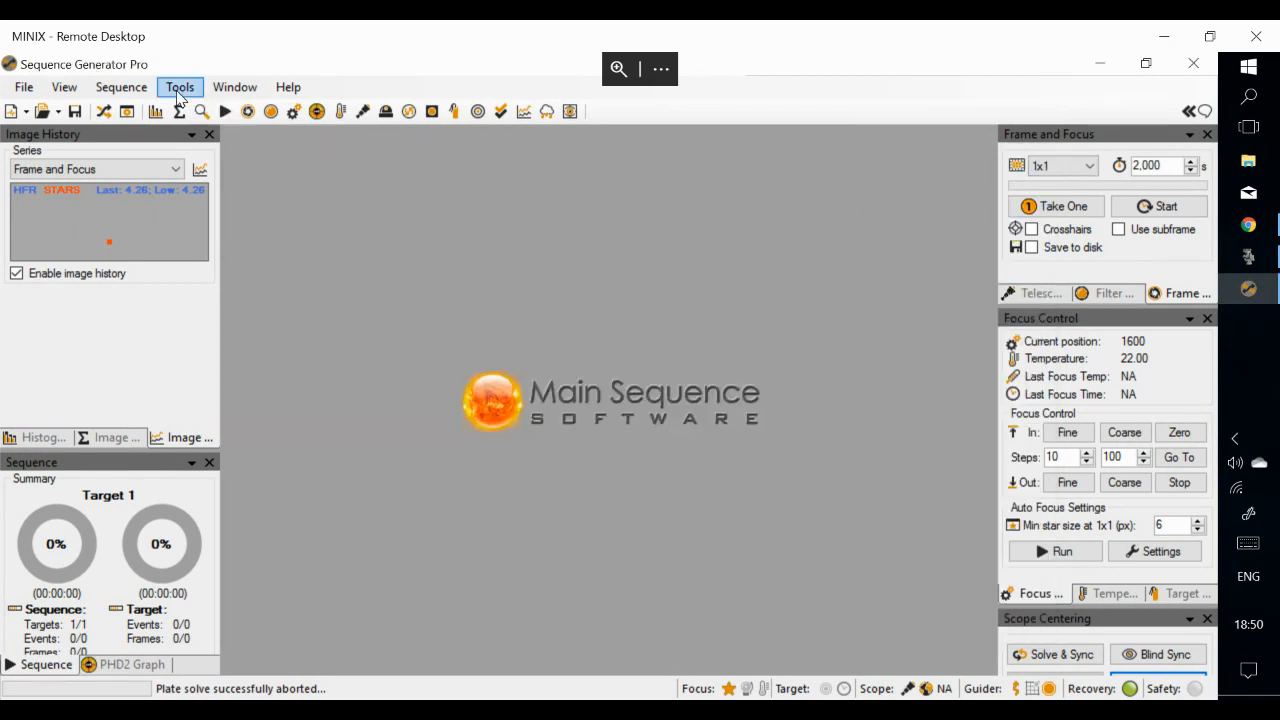
Set the site horizon to 20 degrees in the existing user profile and save the profile
left_click(180, 88)
left_click(226, 136)
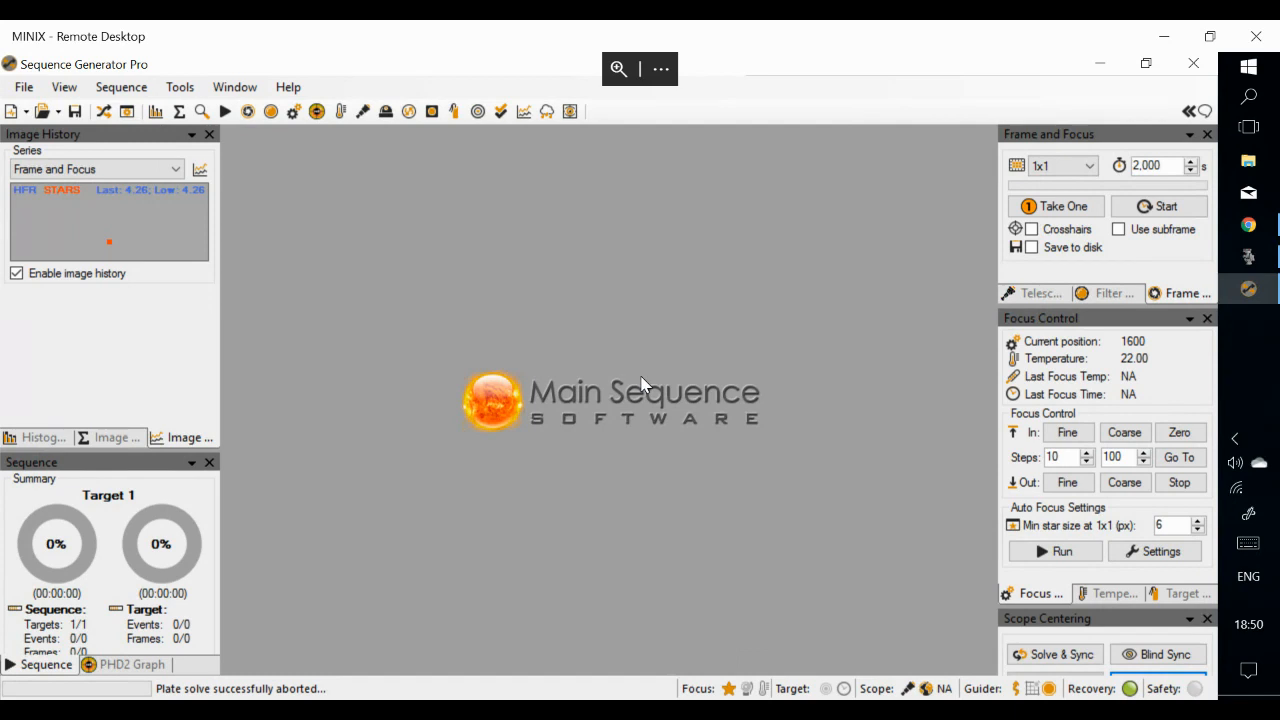
left_click(310, 265)
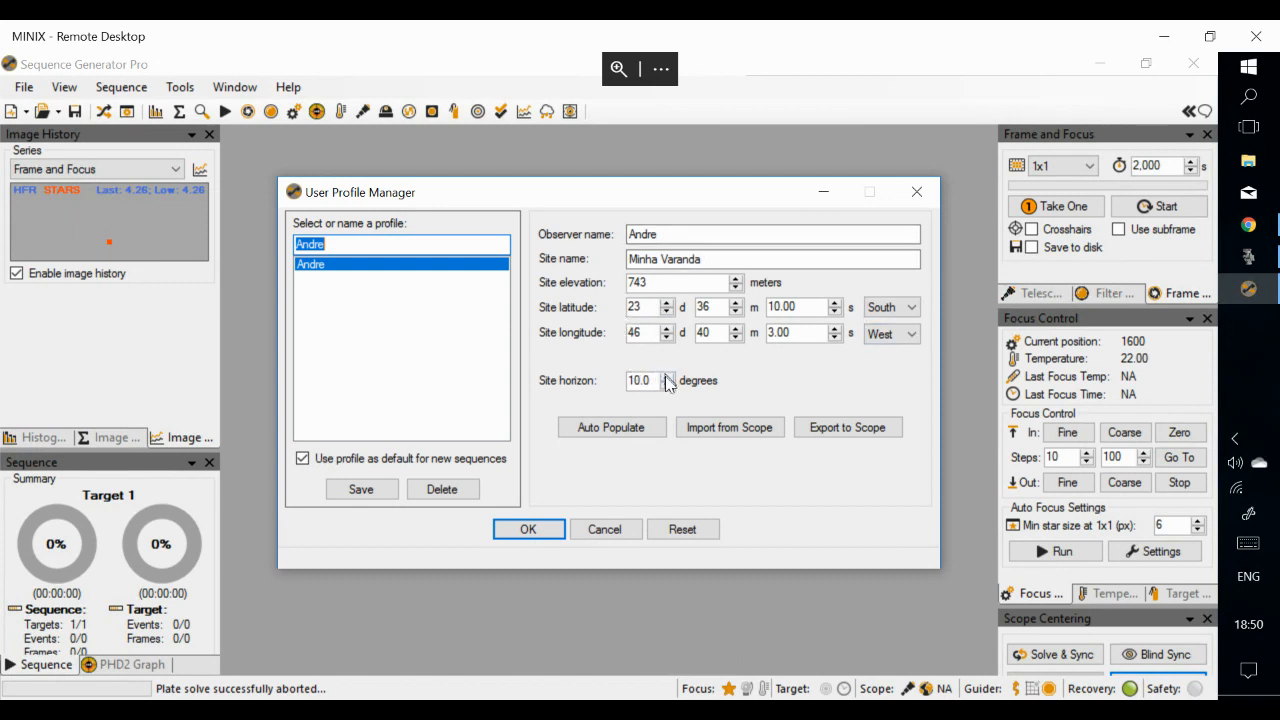
left_click_drag(652, 381, 605, 388)
type("20")
left_click(362, 494)
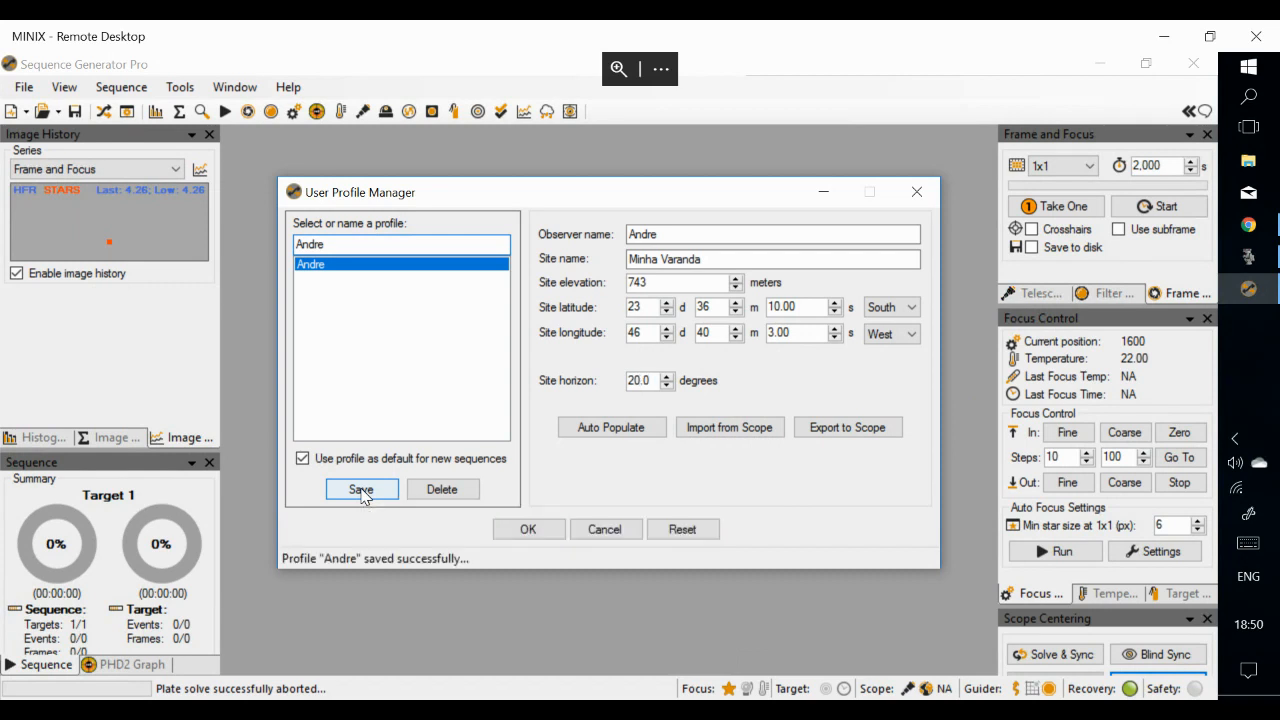
Close the user profile manager, and briefly open the Equipment Profile Manager to view the WO+ASI1600 profile
left_click(547, 529)
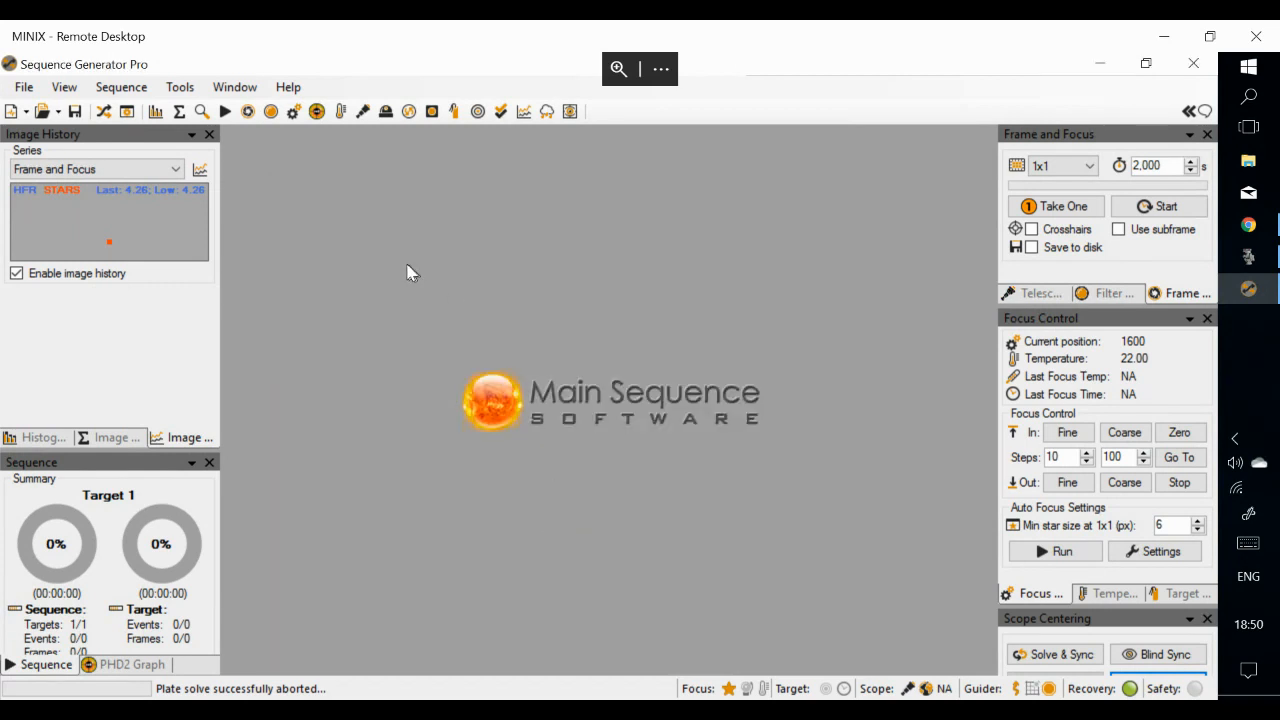
left_click(180, 87)
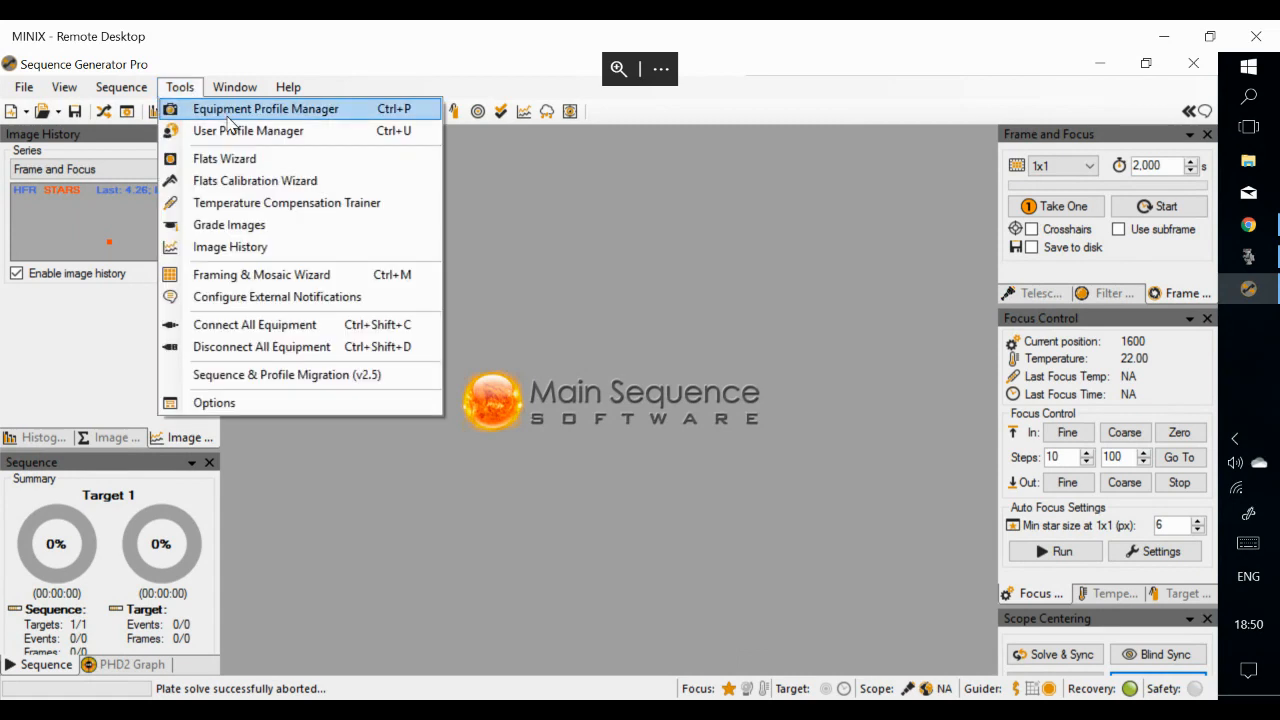
left_click(228, 112)
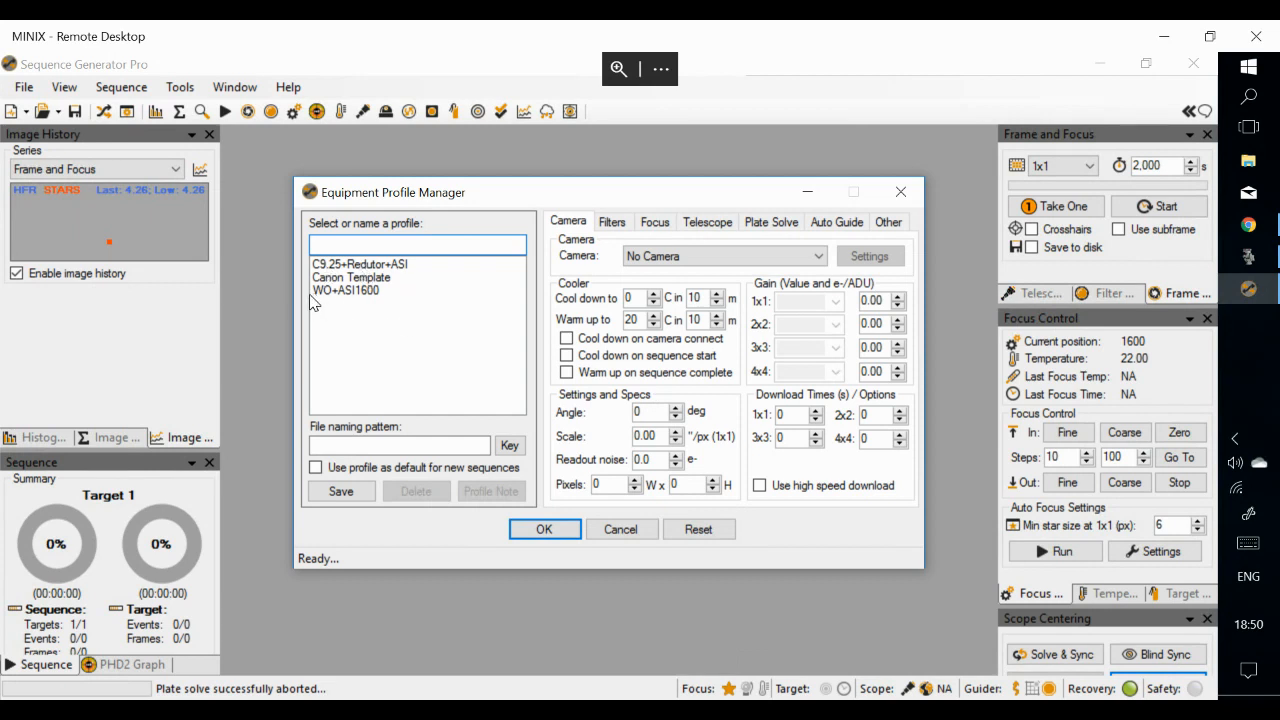
left_click(357, 292)
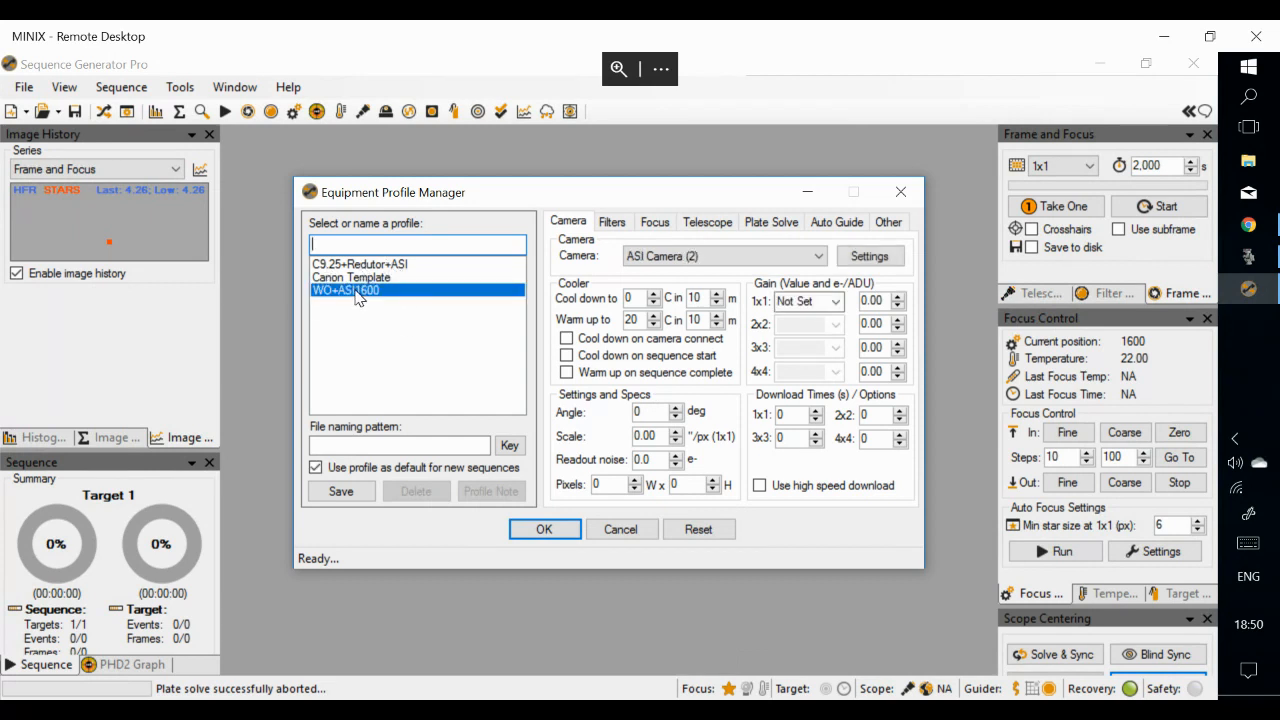
left_click(540, 530)
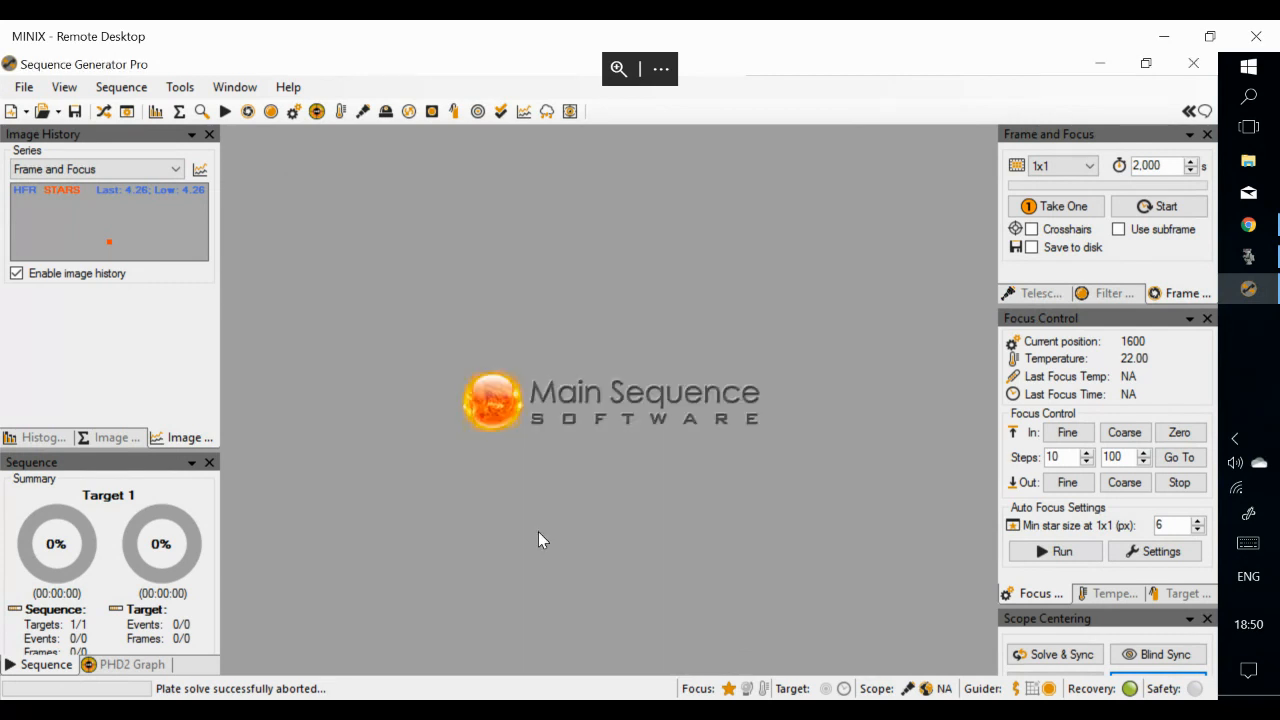
Reopen the Equipment Profile Manager, load the WO+ASI1600 profile and examine its camera settings
left_click(104, 112)
left_click(104, 112)
left_click(181, 87)
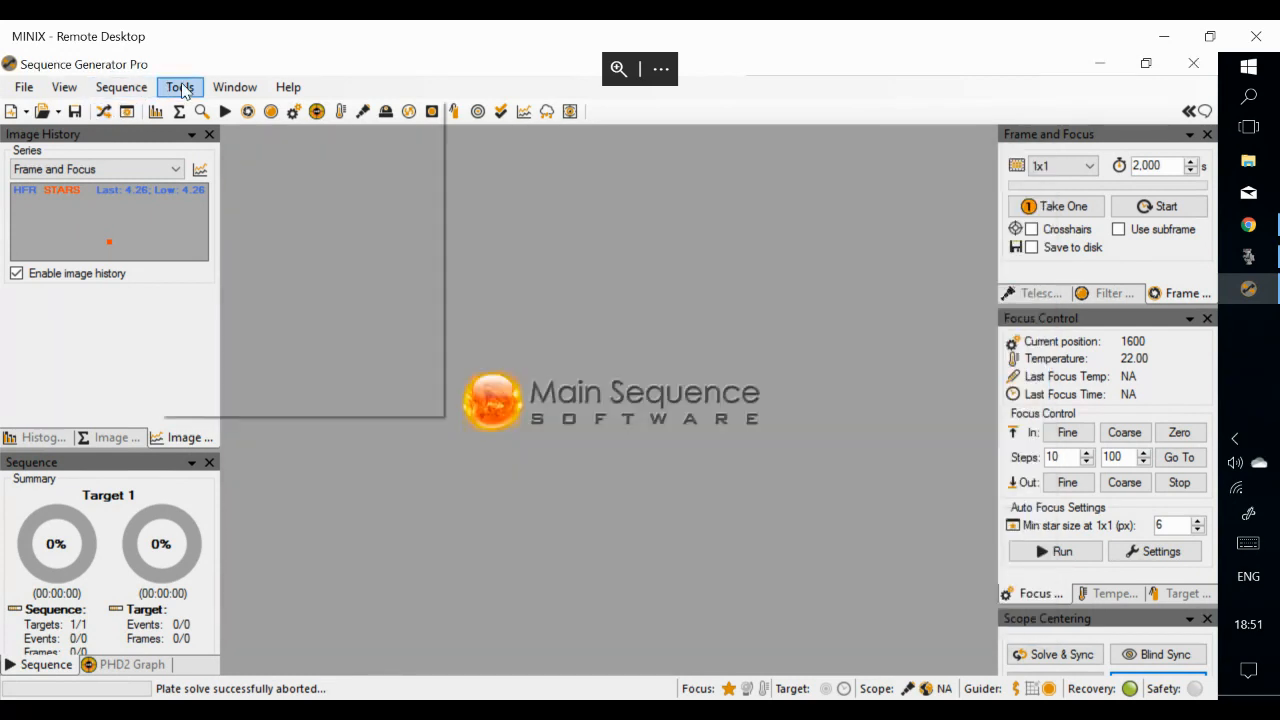
left_click(210, 109)
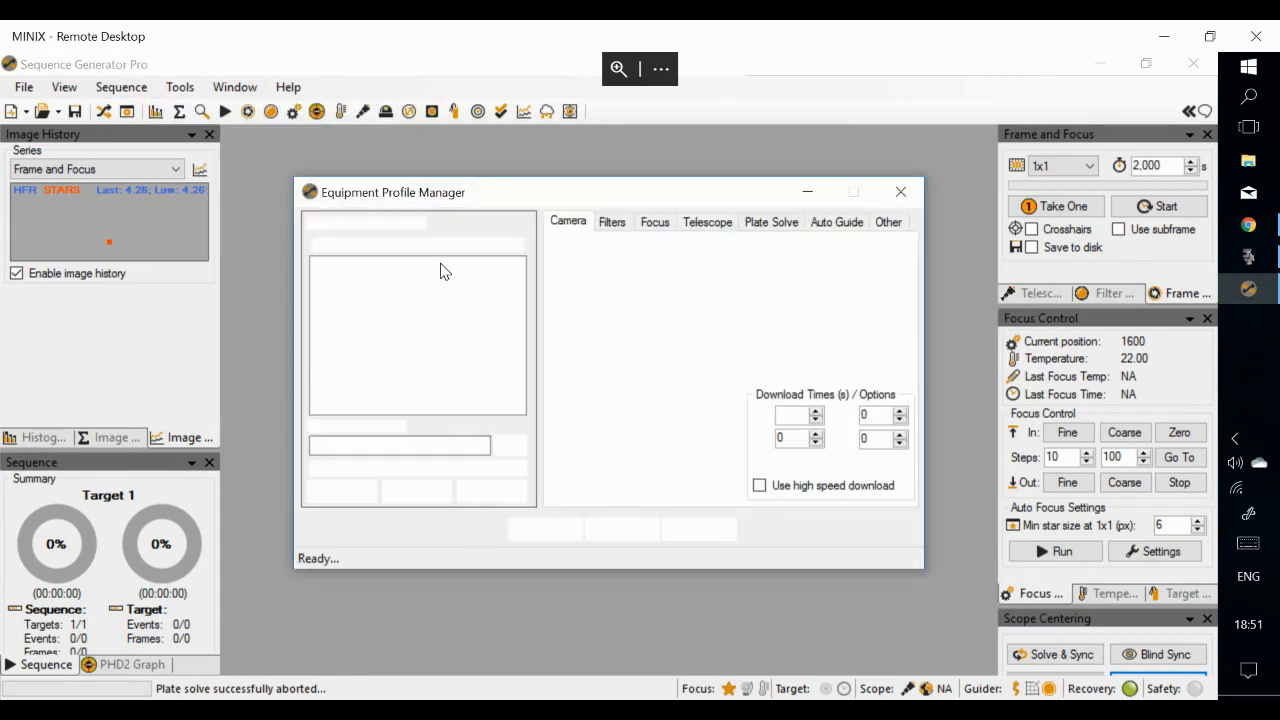
left_click(353, 290)
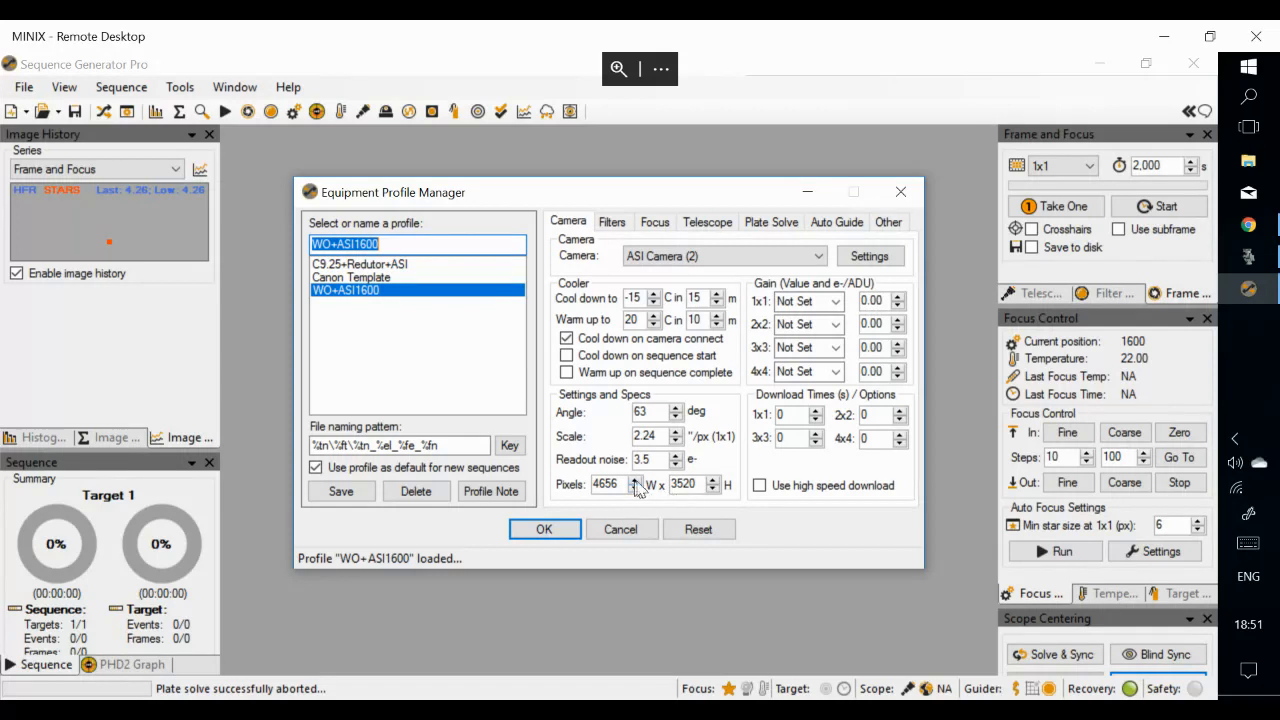
Examine the profile's filter wheel settings, including the filter setup table and the flats settings for filter L
left_click(612, 222)
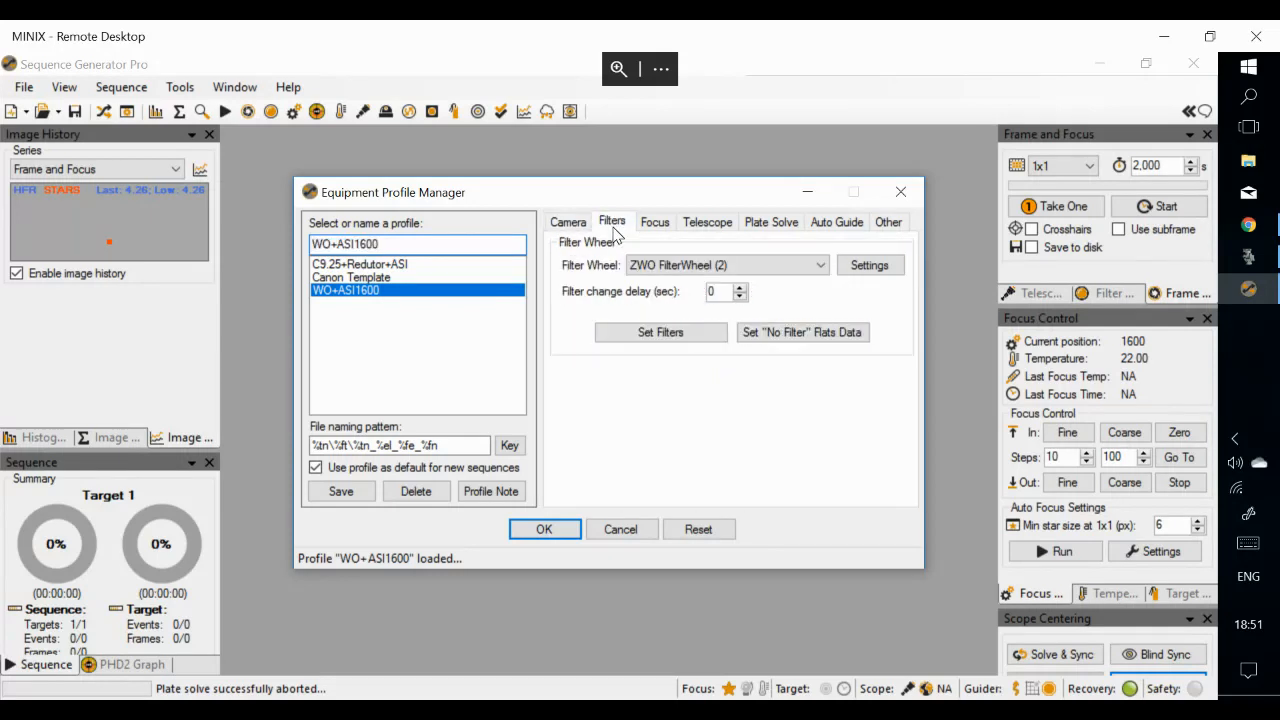
left_click(700, 338)
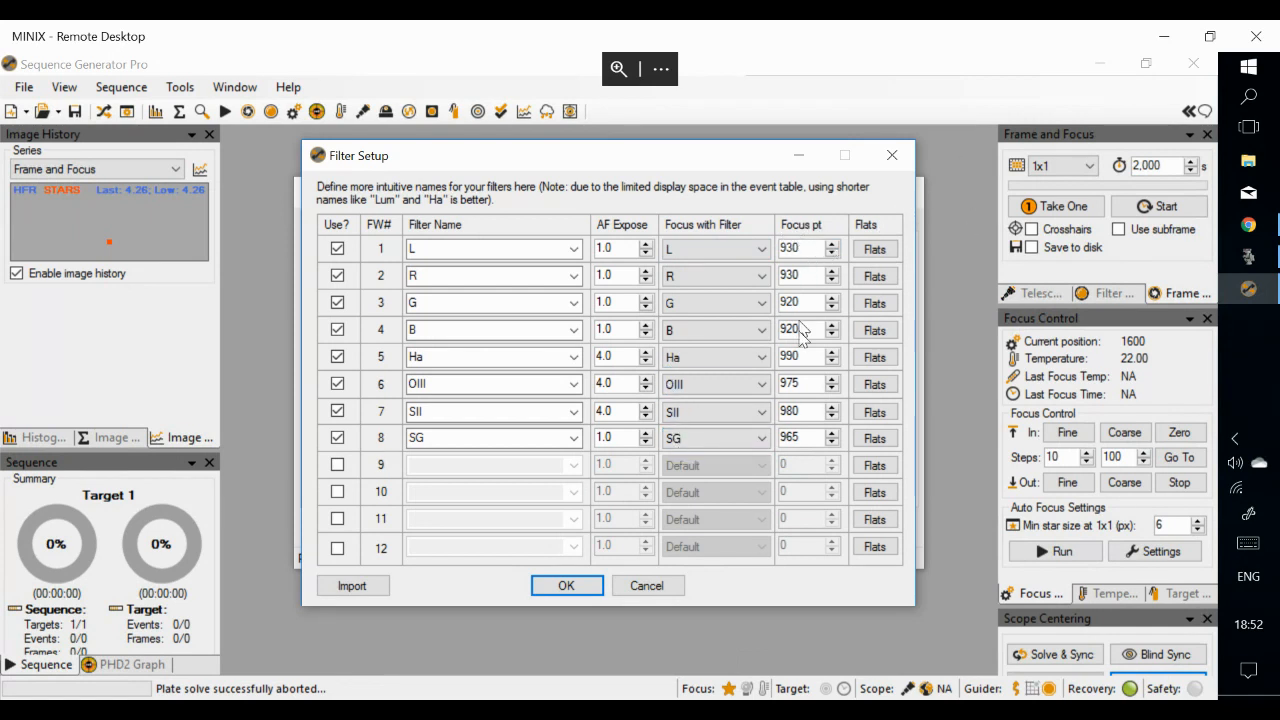
left_click(874, 250)
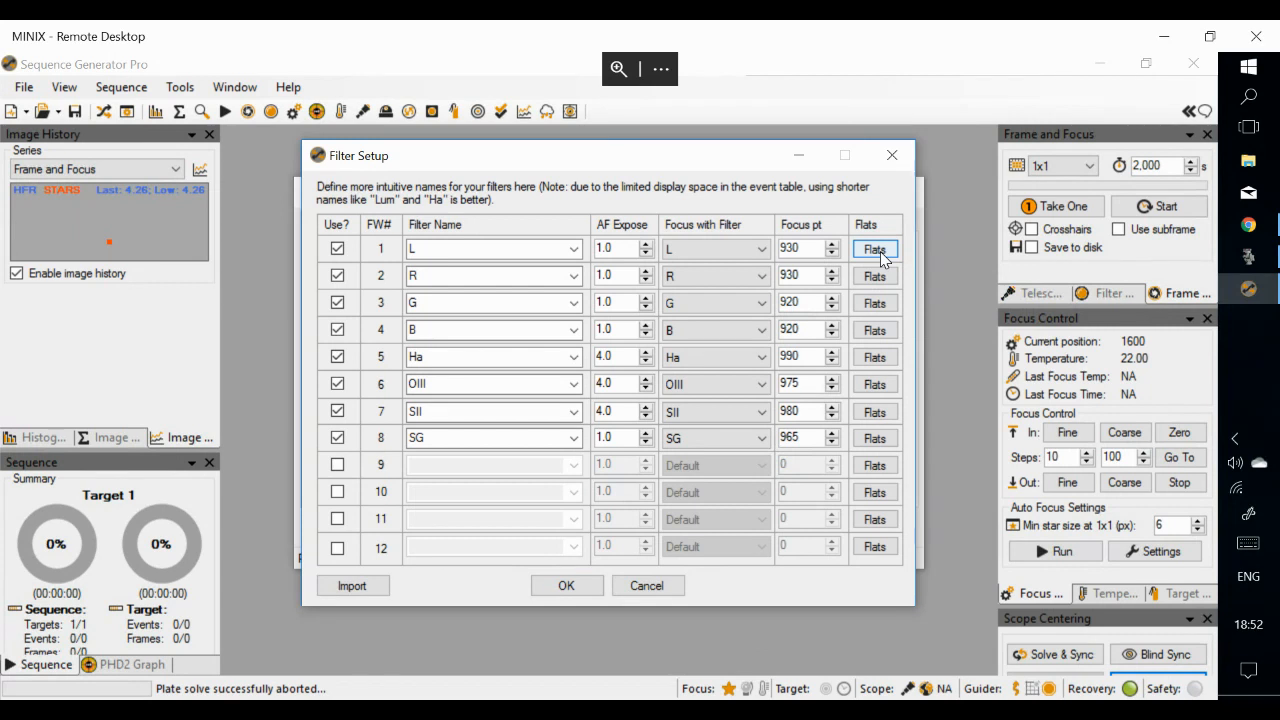
left_click(874, 250)
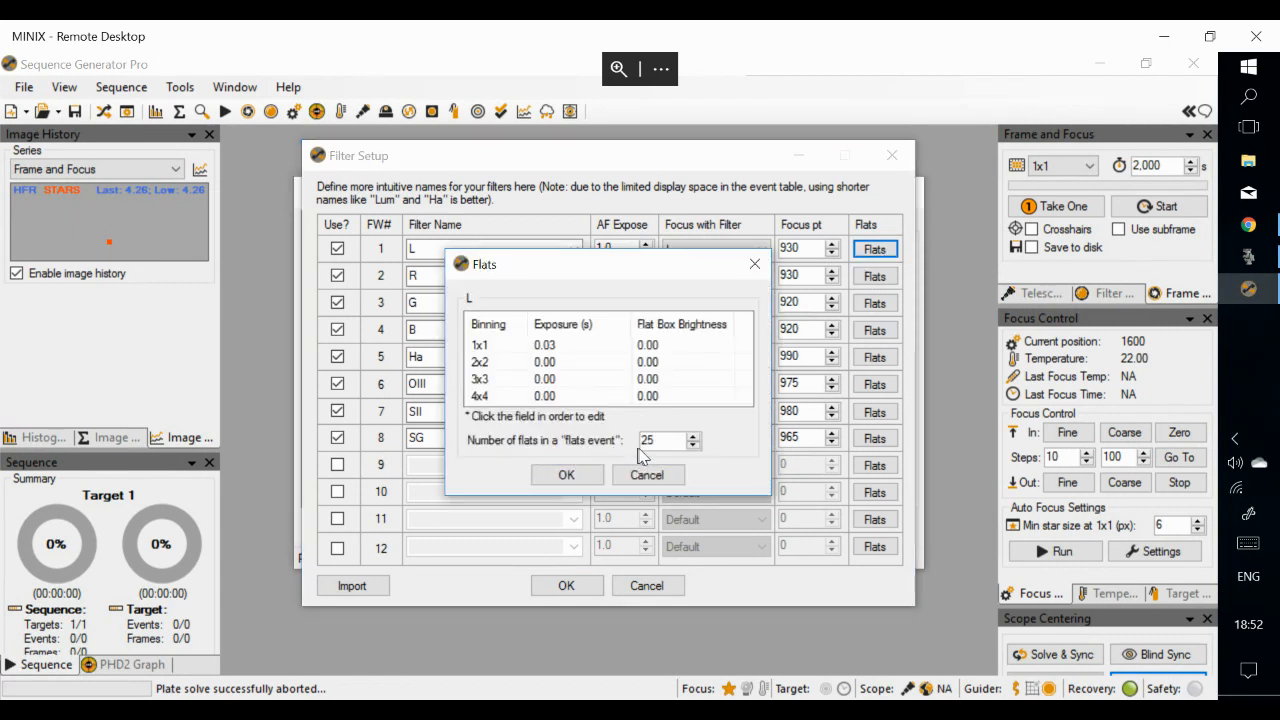
left_click(570, 476)
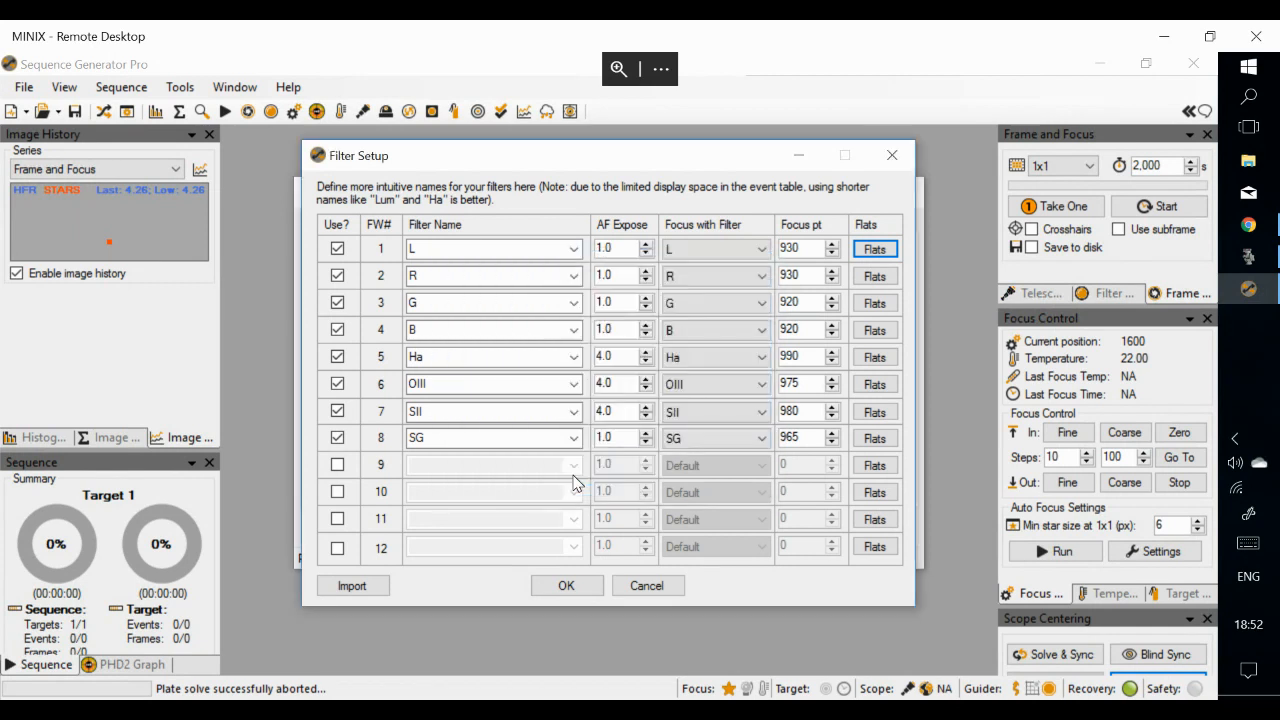
left_click(895, 155)
Review the profile's focus, telescope, plate solve, auto guide and other equipment options, and close the Equipment Profile Manager
left_click(664, 226)
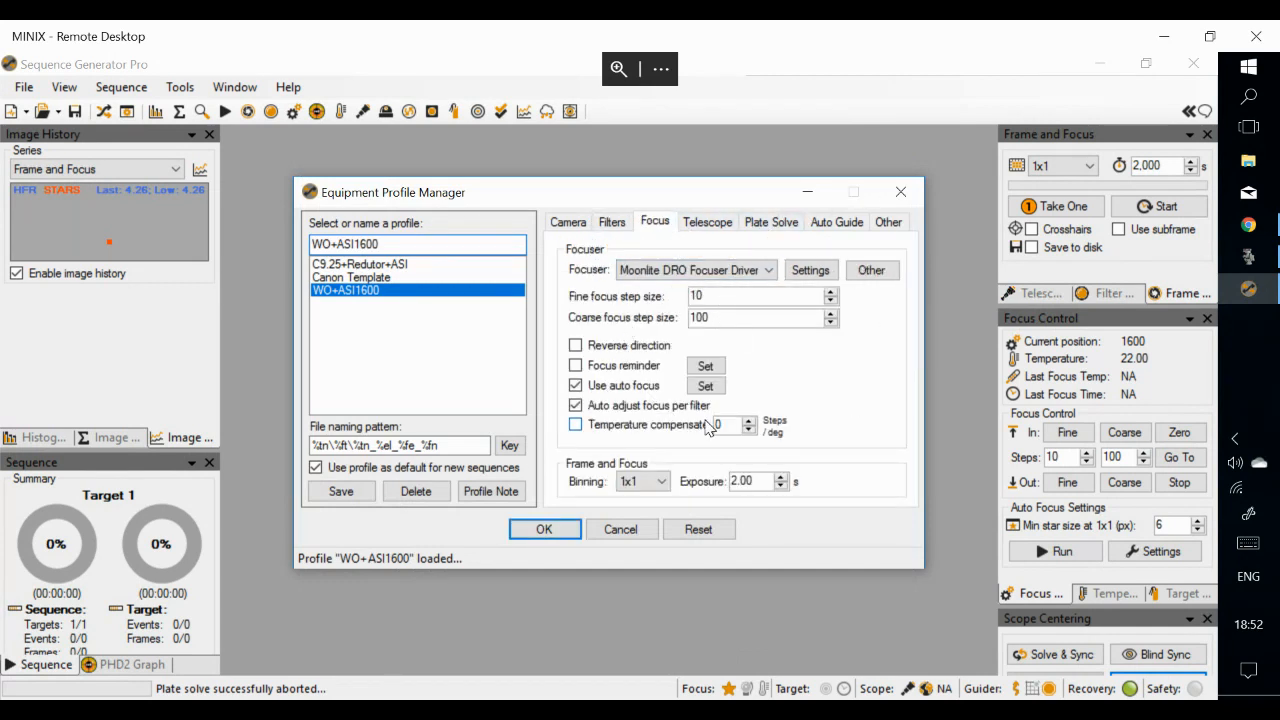
mouse_move(584, 411)
mouse_move(699, 420)
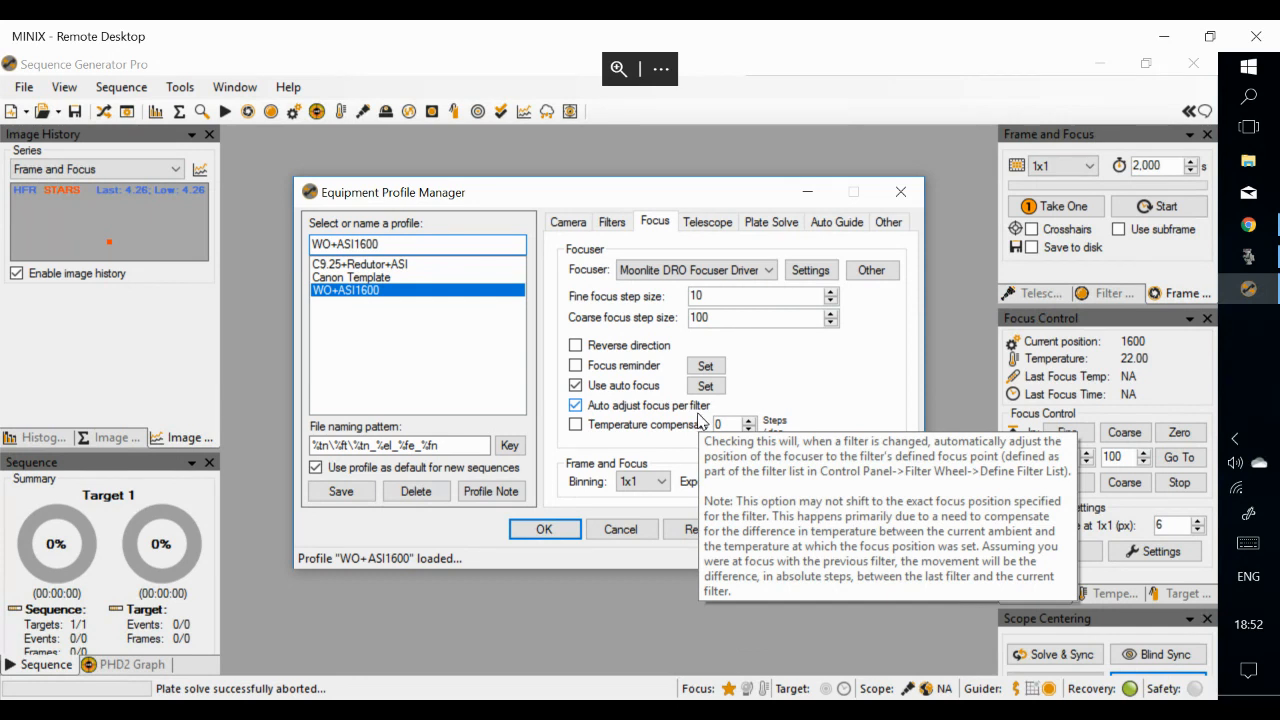
left_click(712, 225)
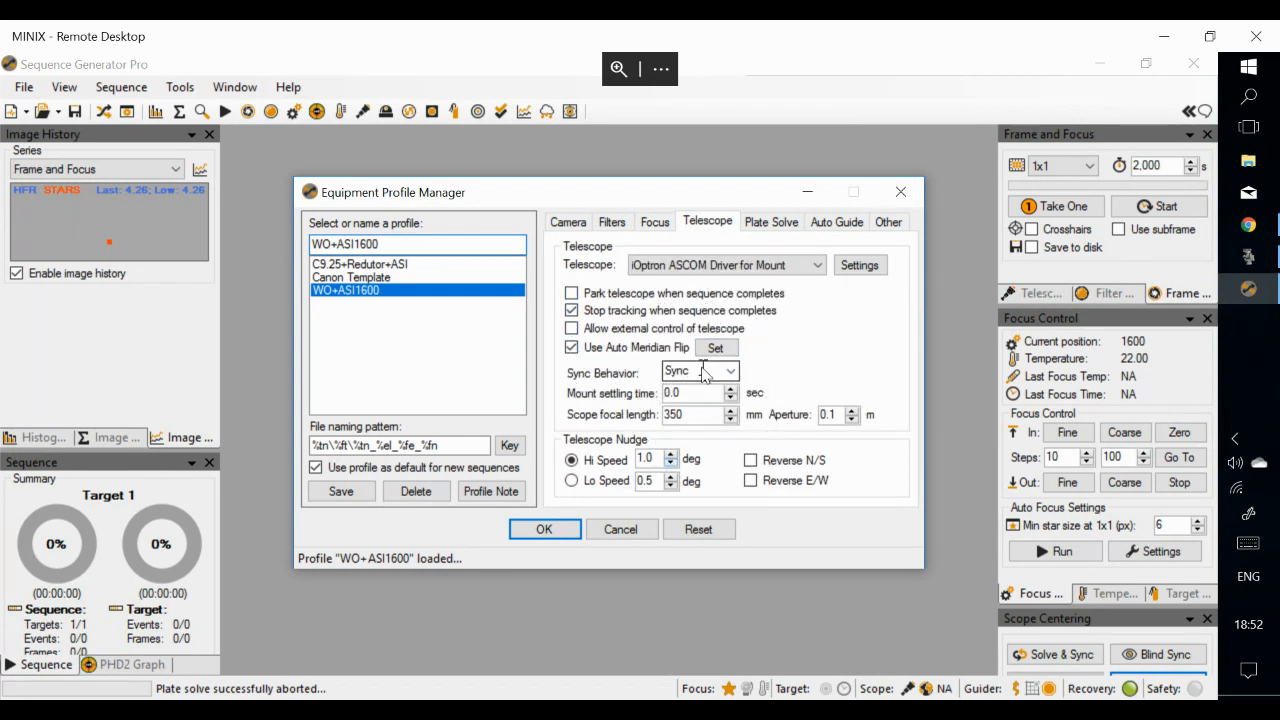
left_click(770, 221)
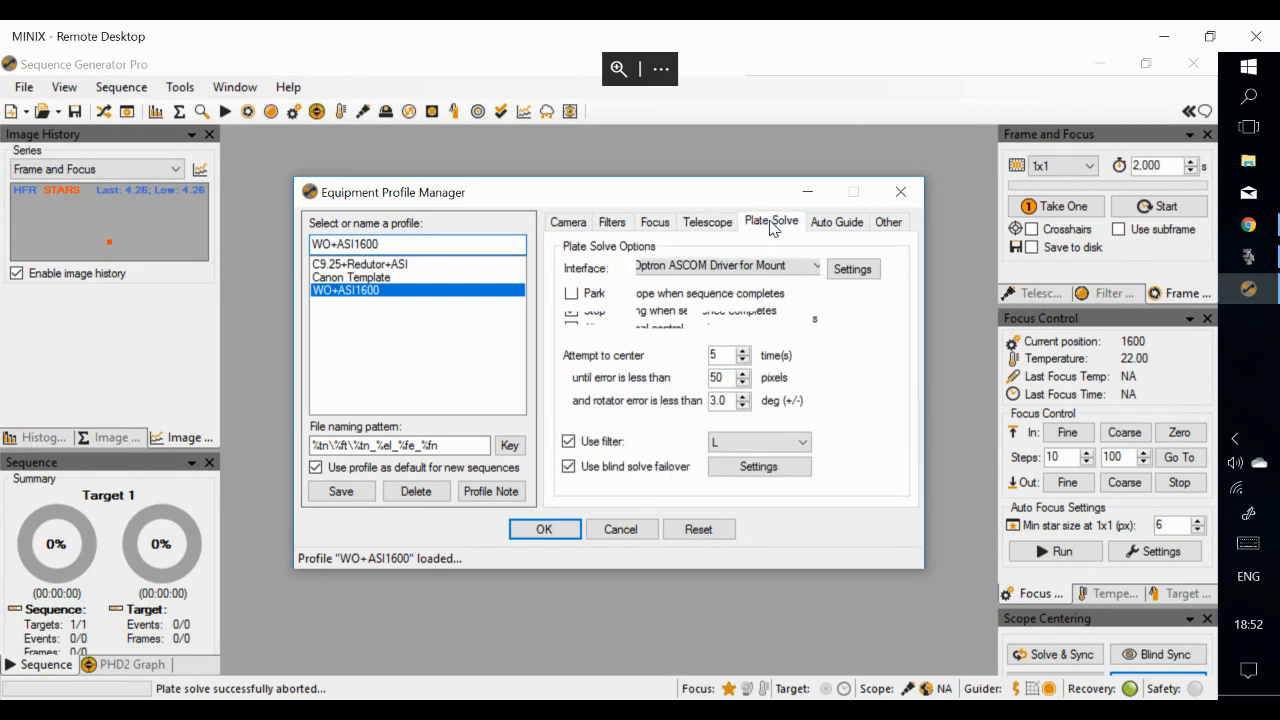
left_click(837, 222)
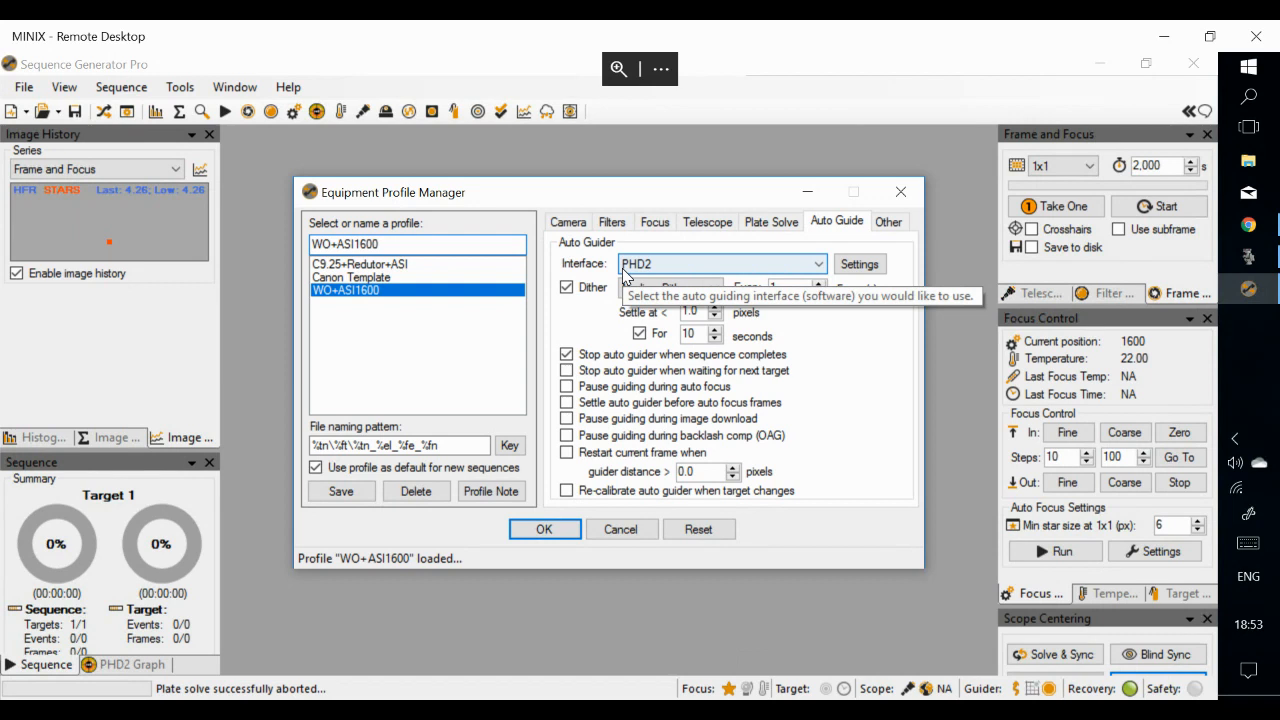
left_click(890, 223)
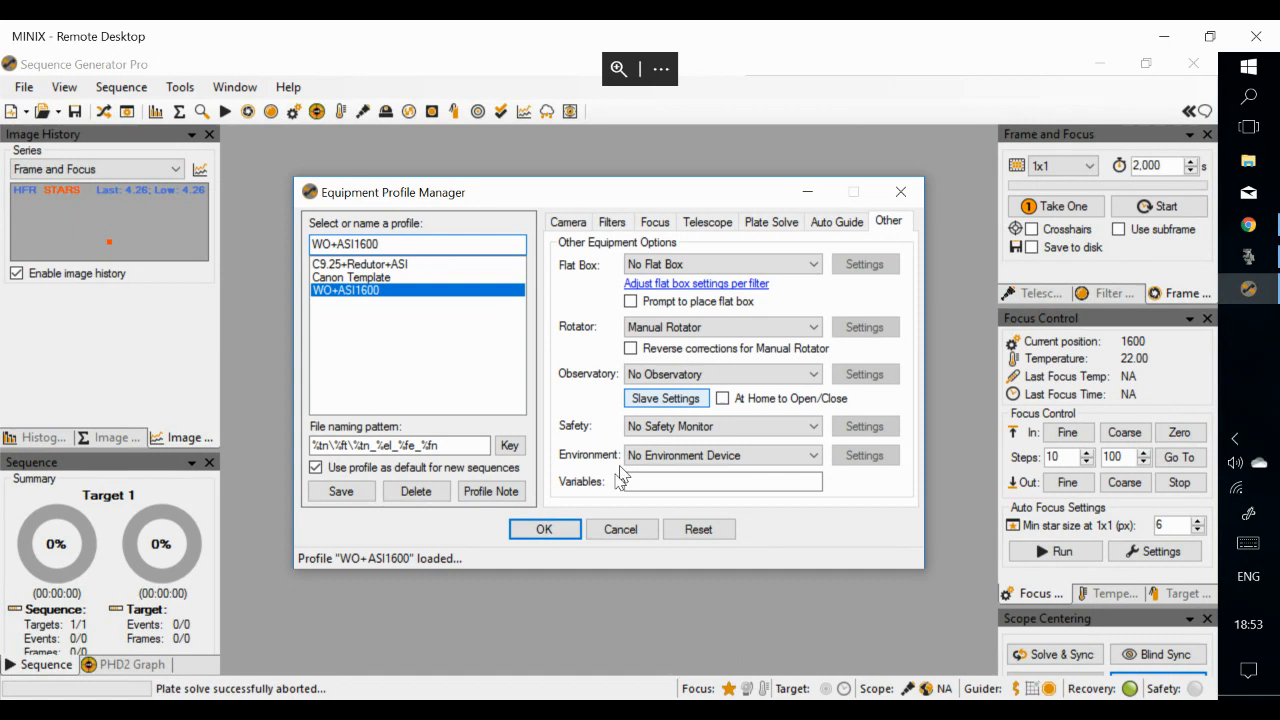
left_click(903, 192)
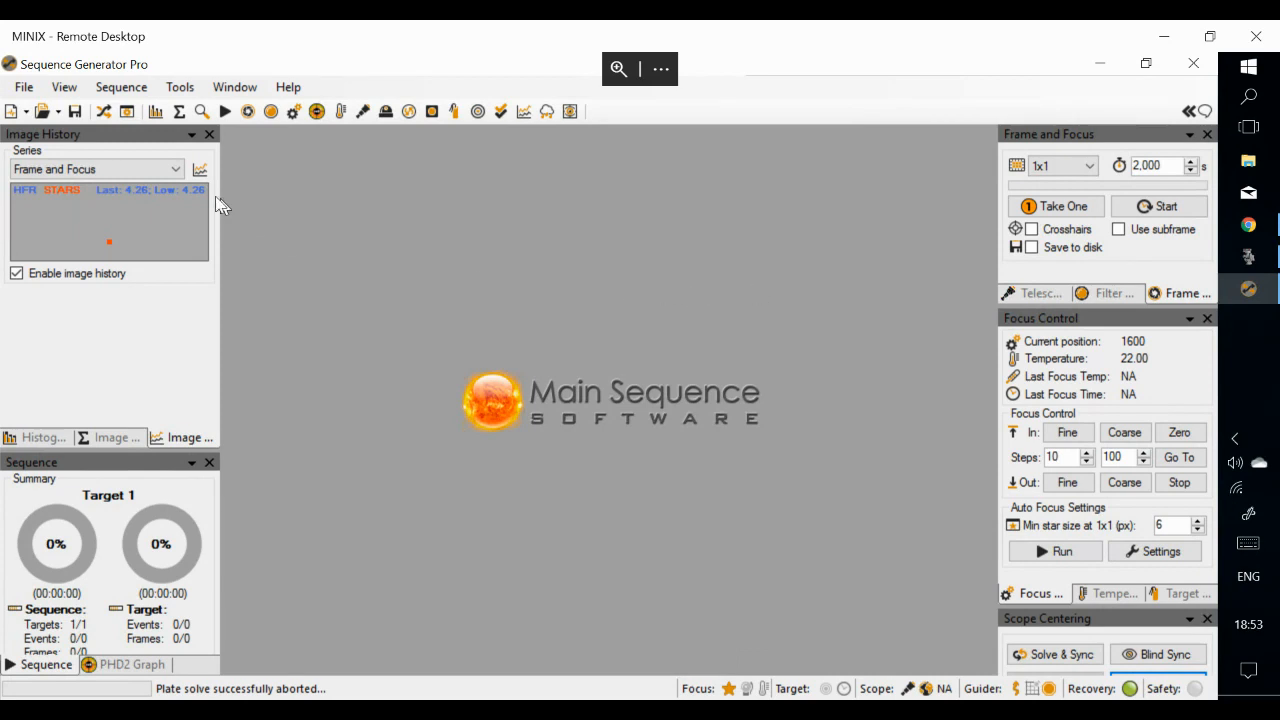
Open the image ngc3372_mosaico3-2_%fr_300sec_%CG_CO-1 from the MosaicoEta3 folder and apply a high auto stretch
left_click(24, 89)
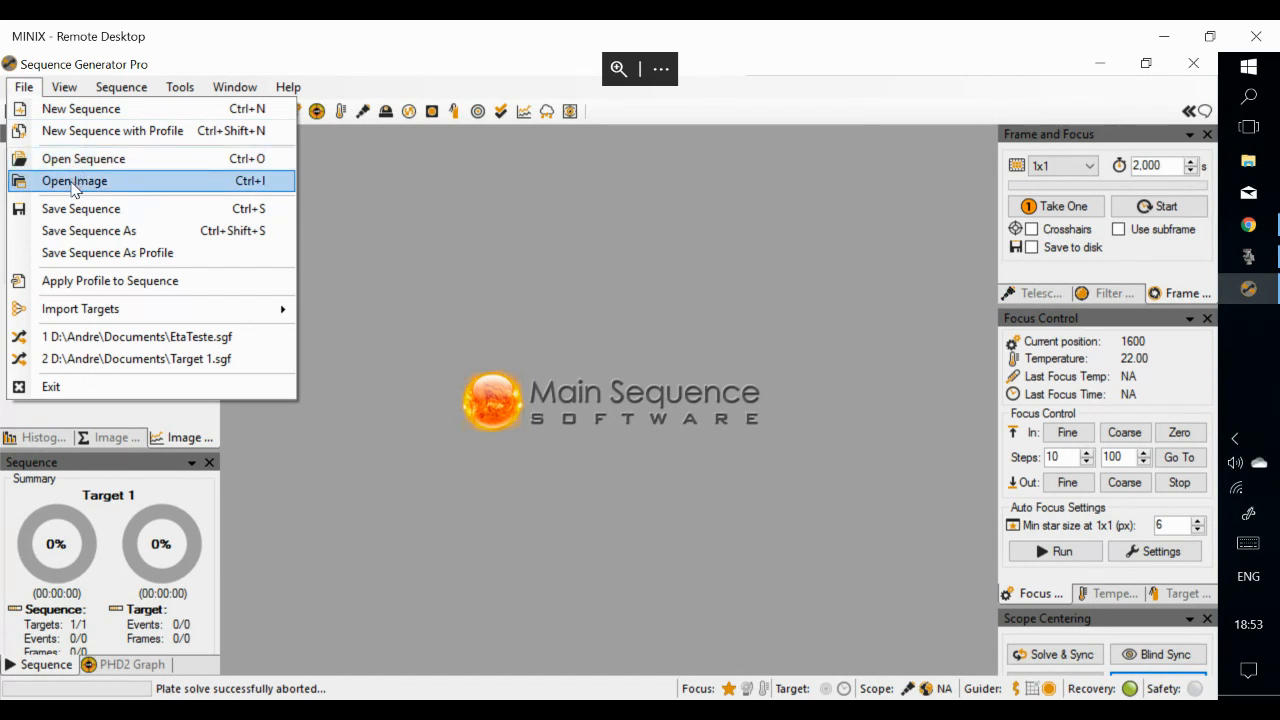
left_click(72, 184)
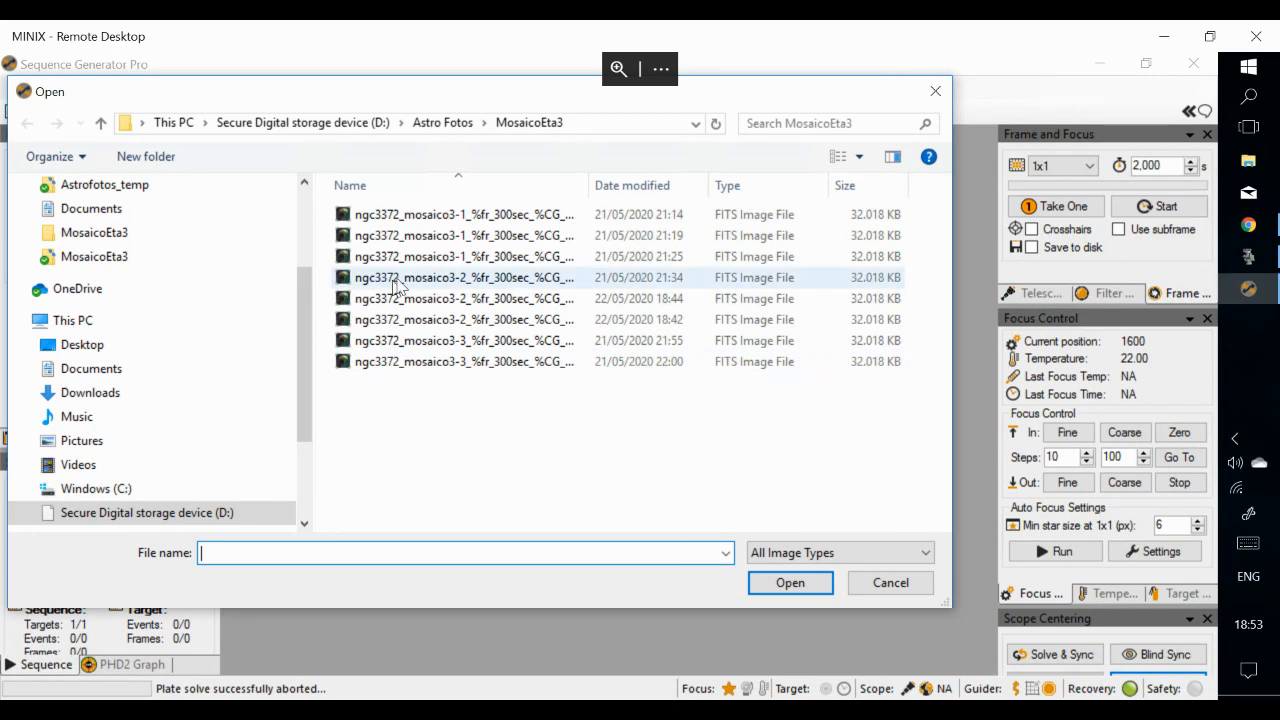
double_click(421, 299)
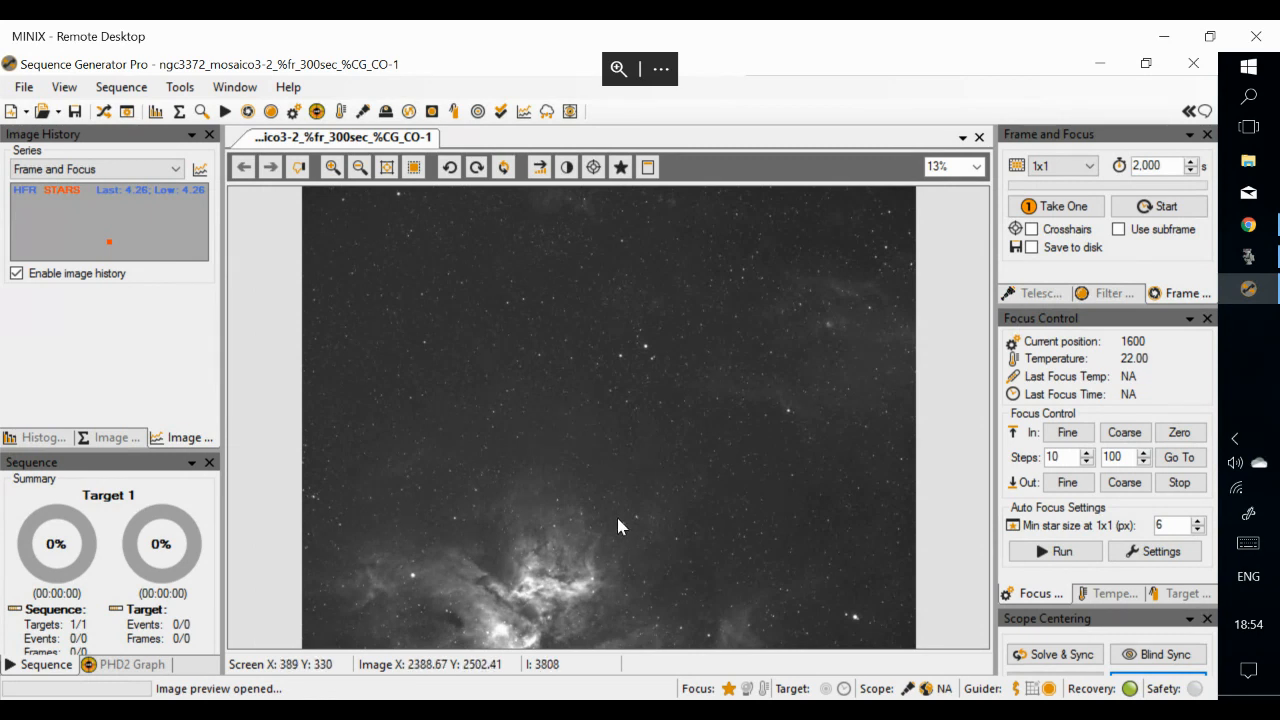
right_click(599, 437)
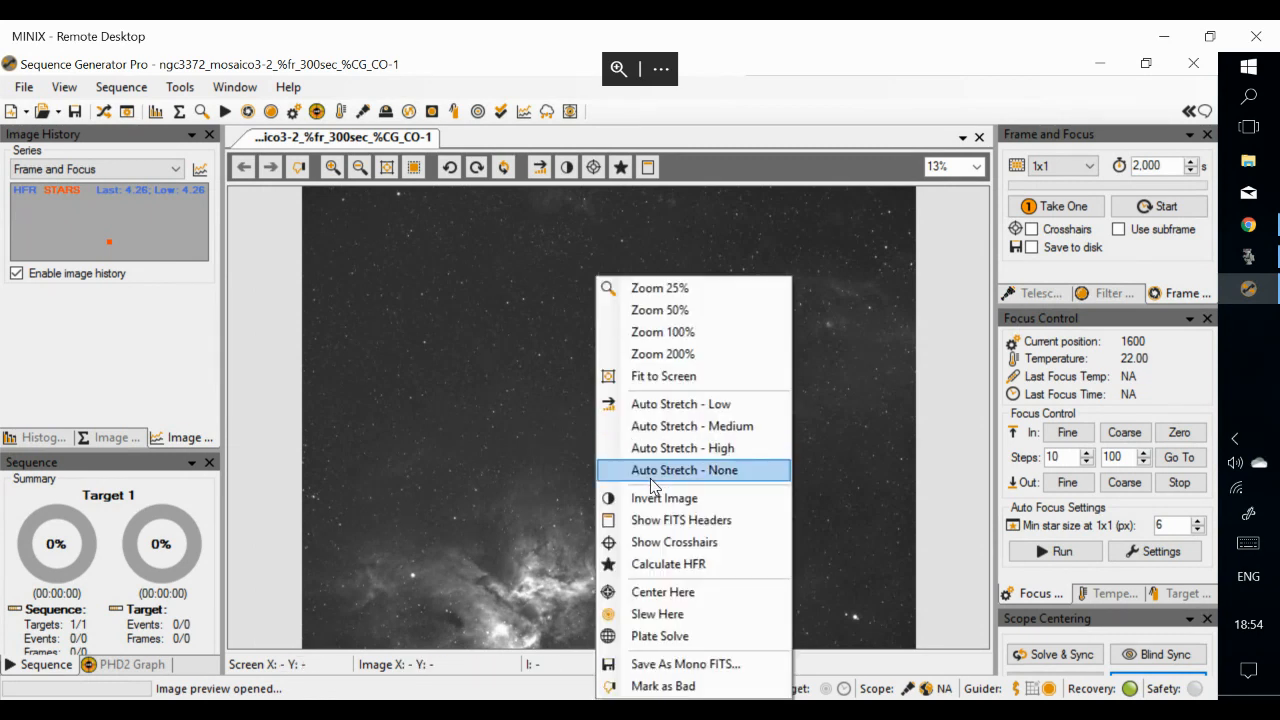
left_click(672, 449)
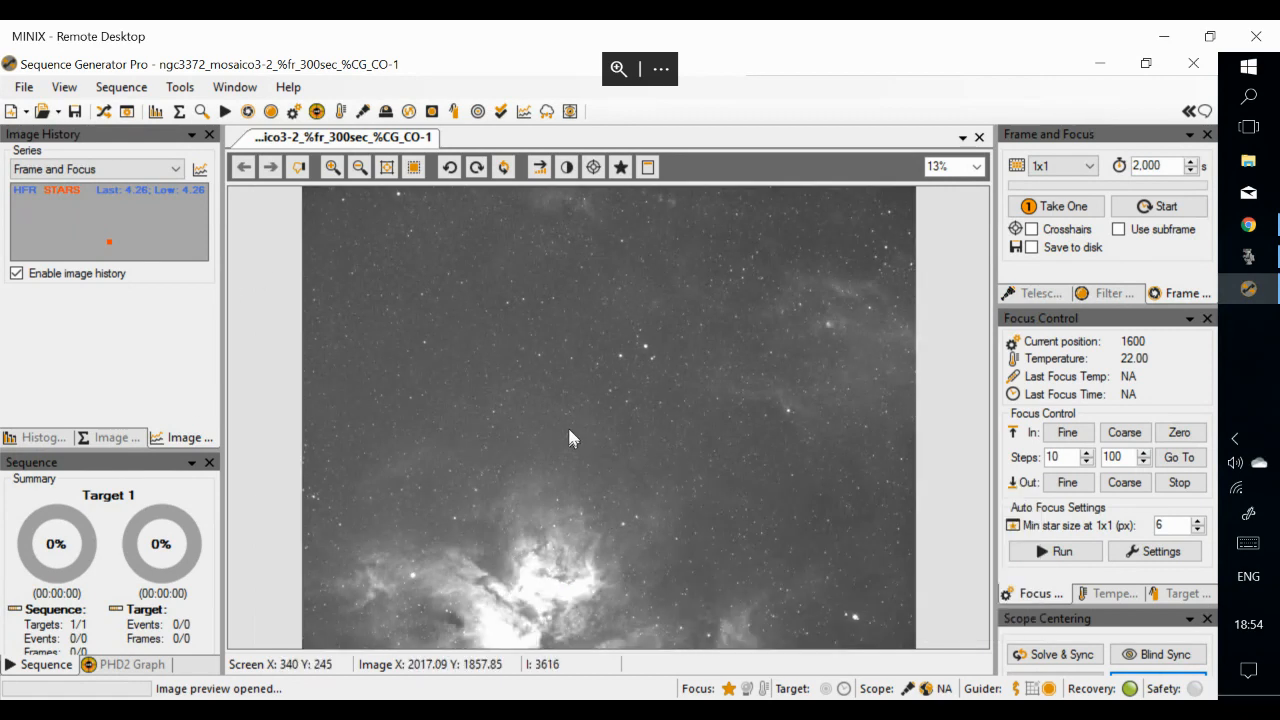
Plate solve the open image with the Max Regions search and use the results as the reference for Target 1
right_click(588, 373)
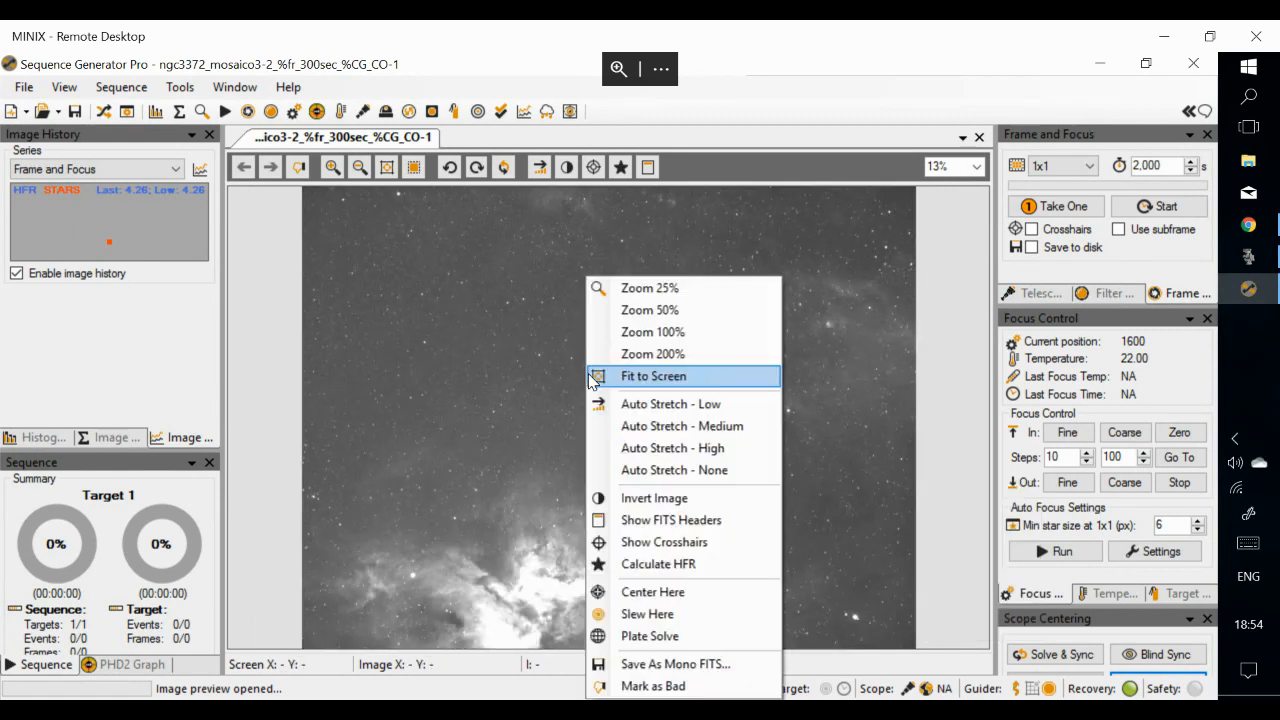
left_click(640, 640)
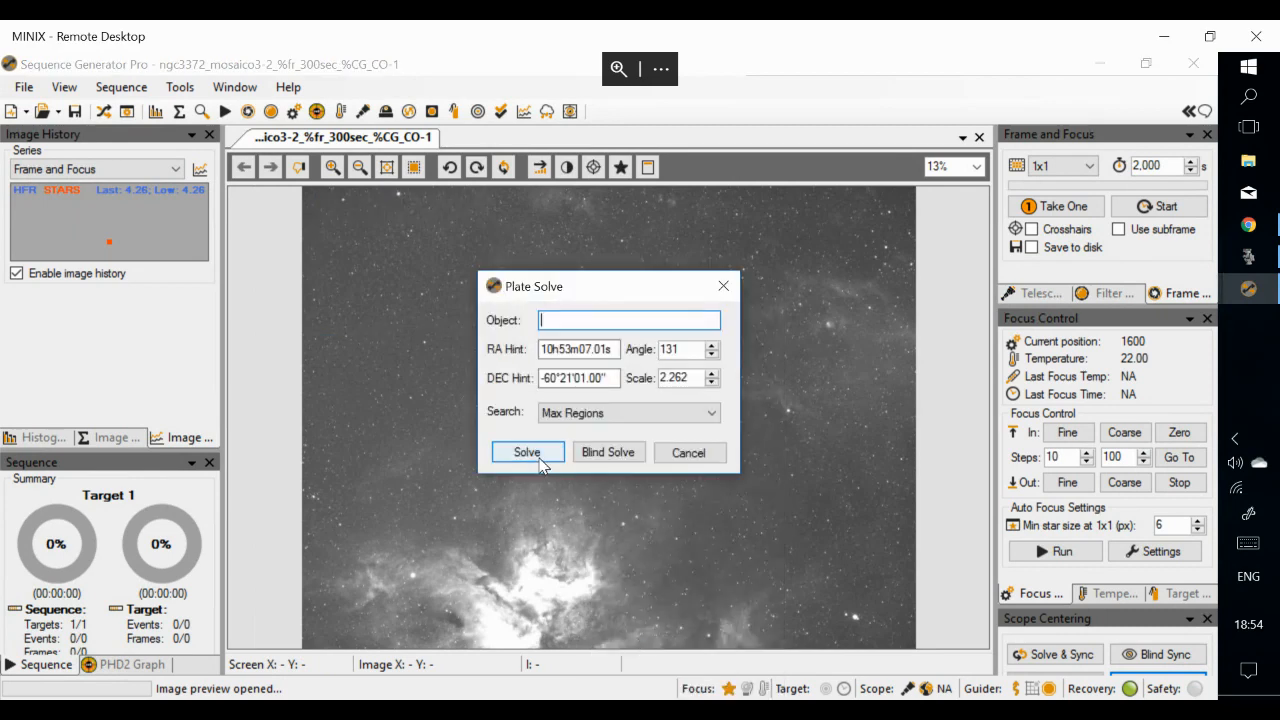
left_click(530, 455)
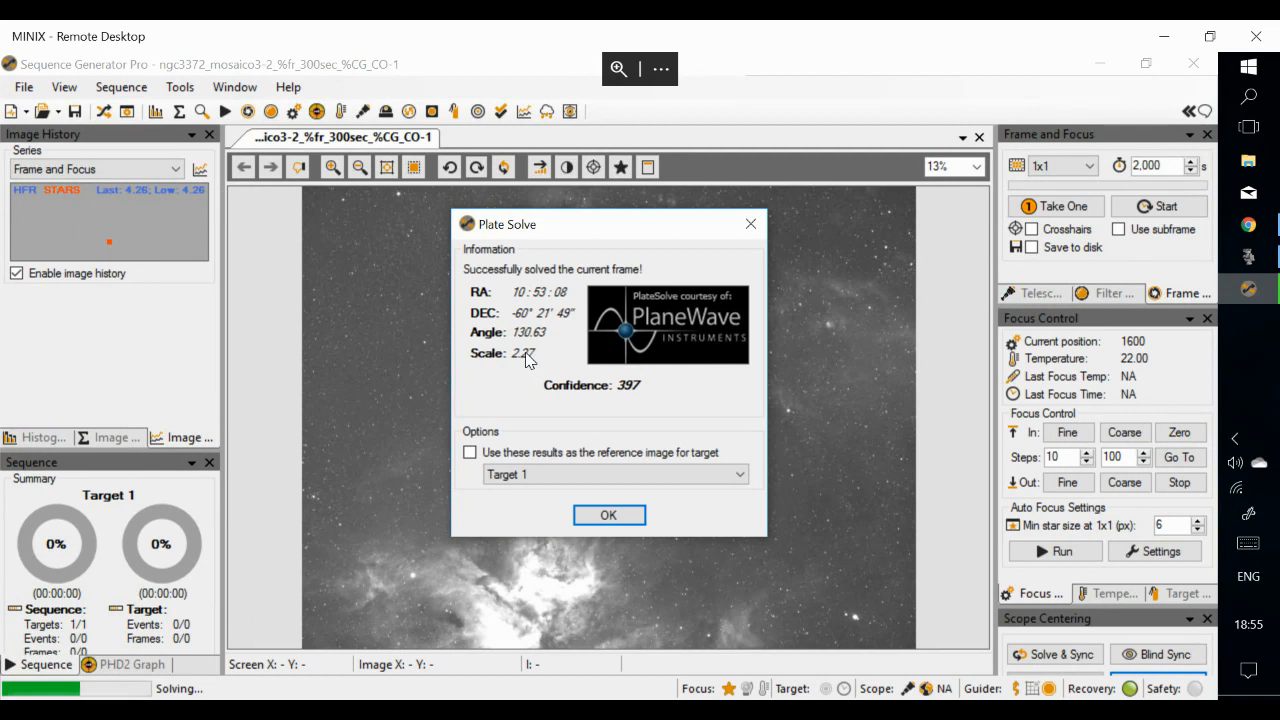
left_click(470, 455)
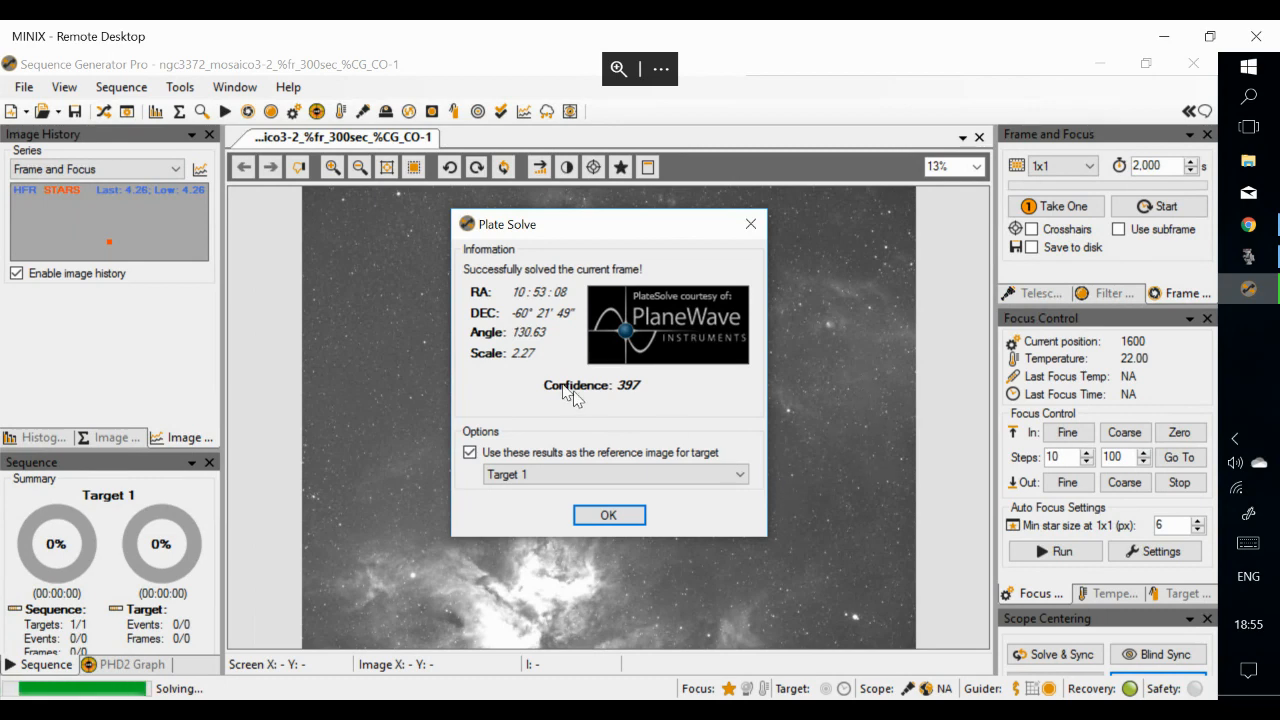
left_click(600, 516)
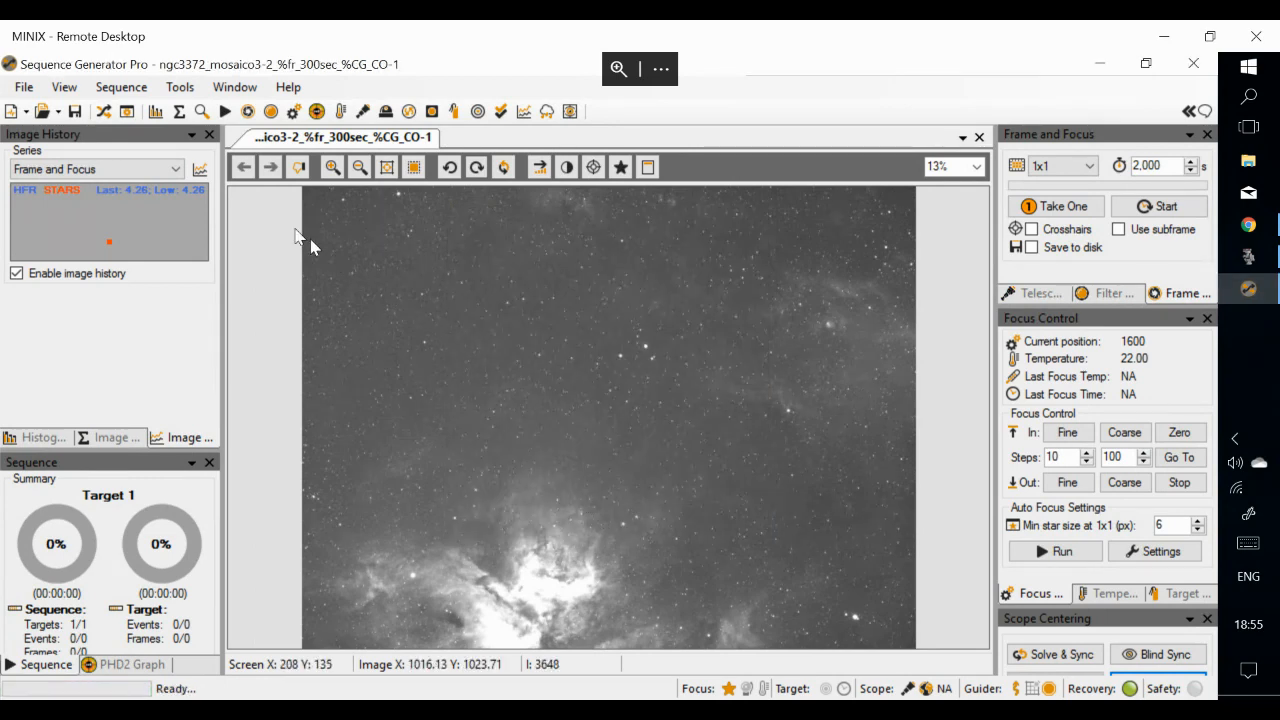
In the sequencer's Target 1 settings, rename the target as Eta and make it slew to and then center on location
left_click(104, 111)
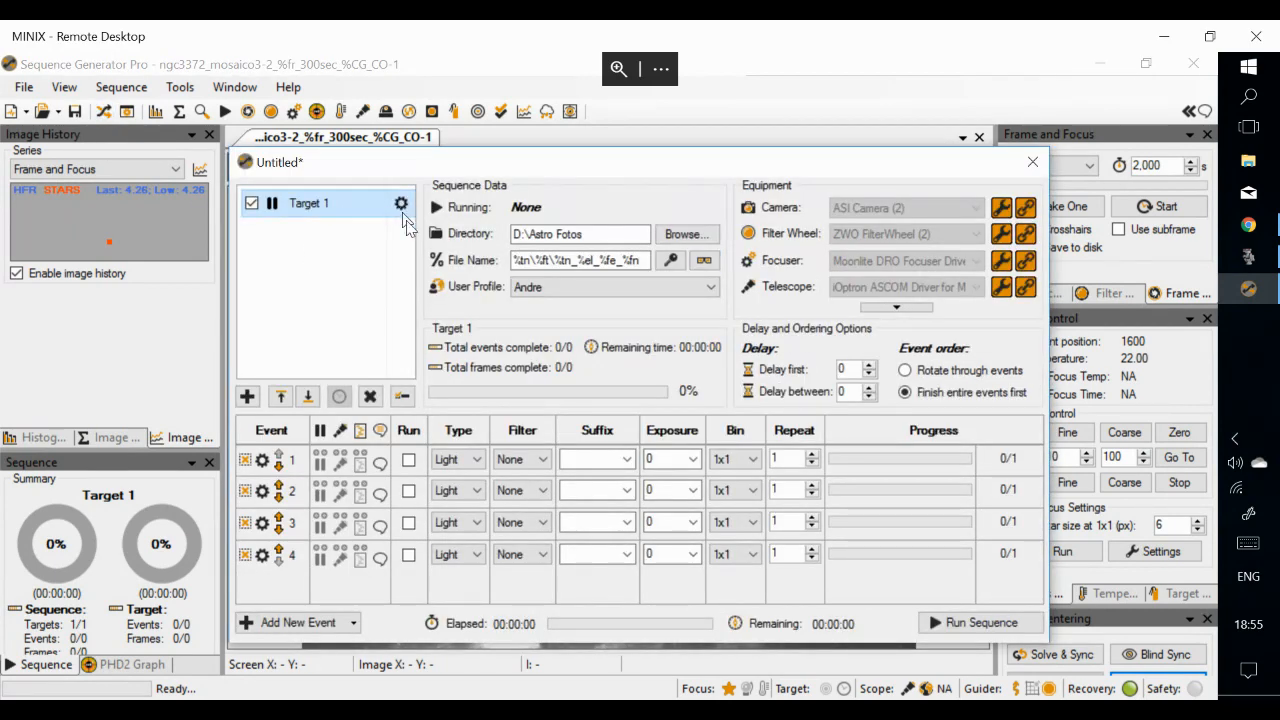
left_click(400, 205)
left_click_drag(585, 219, 484, 216)
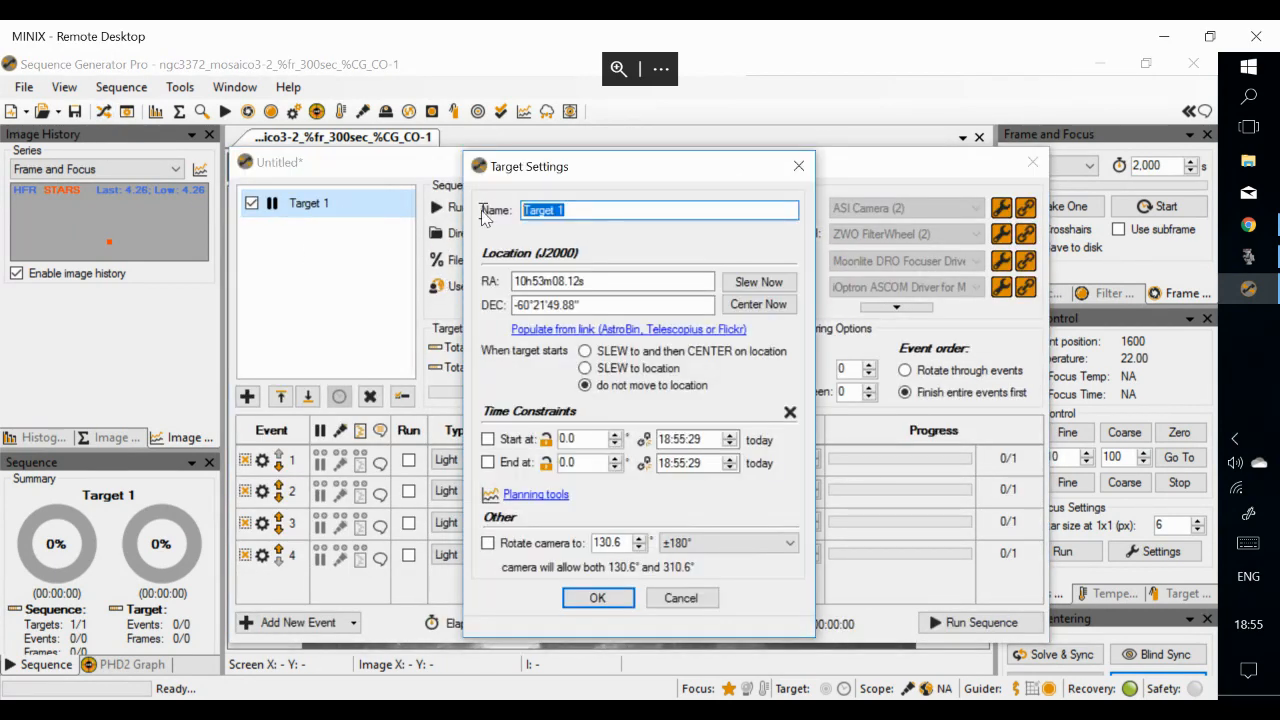
type("Eta")
left_click_drag(636, 166, 450, 50)
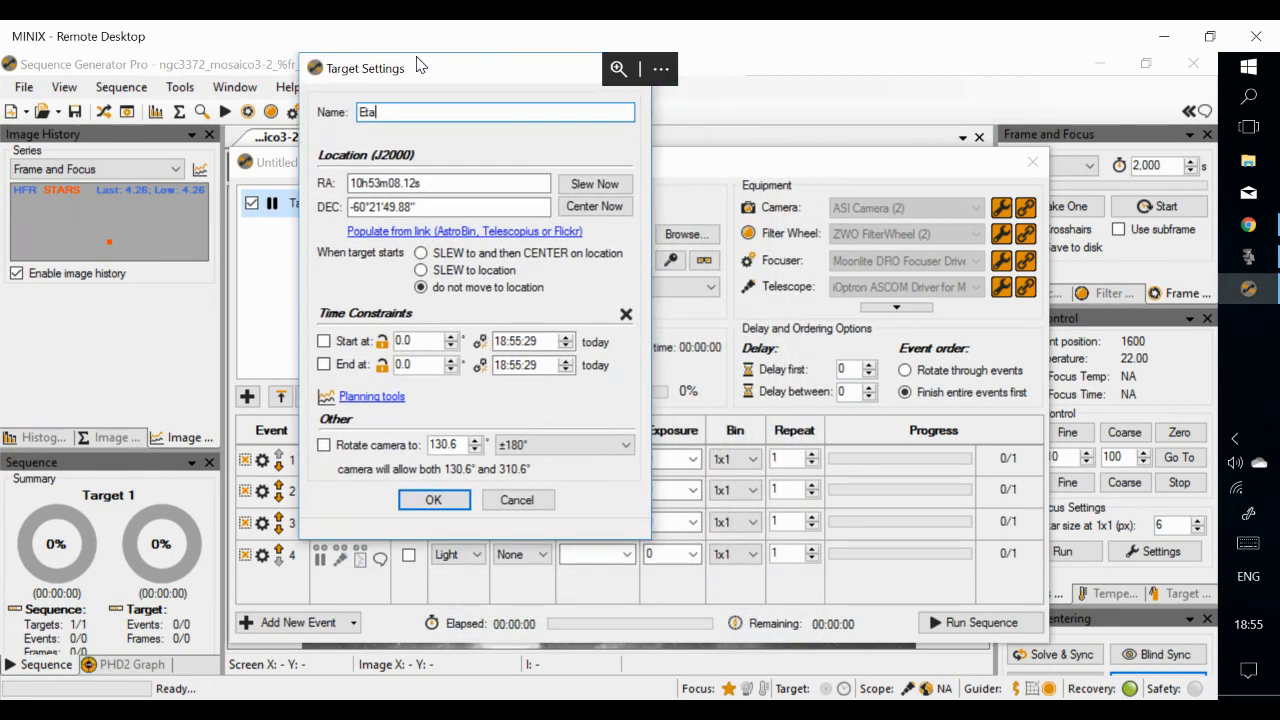
left_click(421, 253)
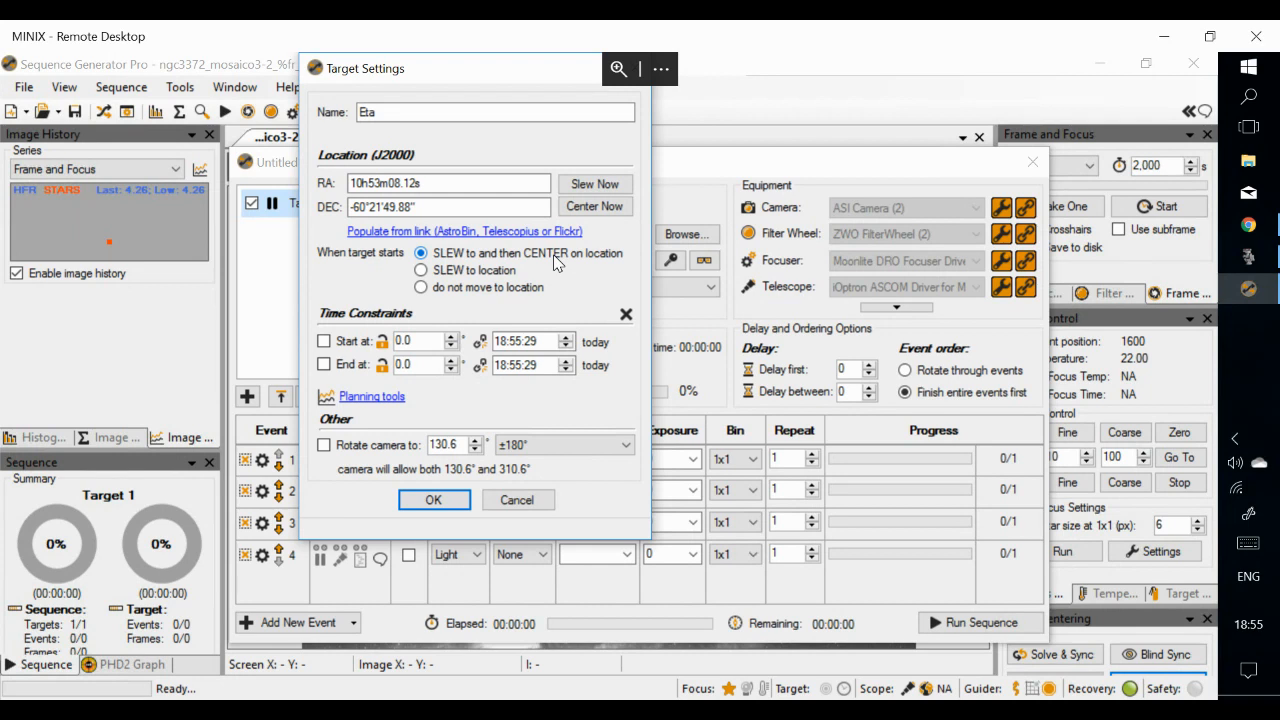
Use the planning tools to constrain the Eta target's start to 19:23:36 and end to 22:10:51, and accept the target settings
left_click(376, 400)
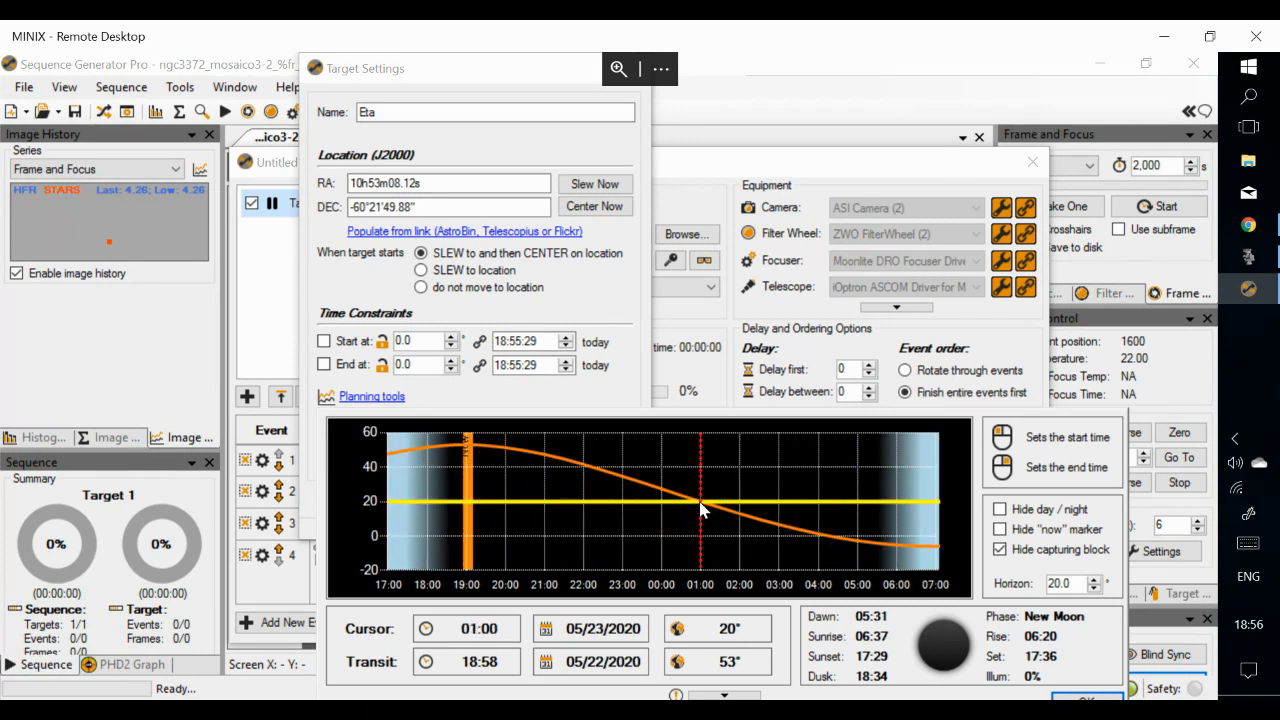
left_click(482, 453)
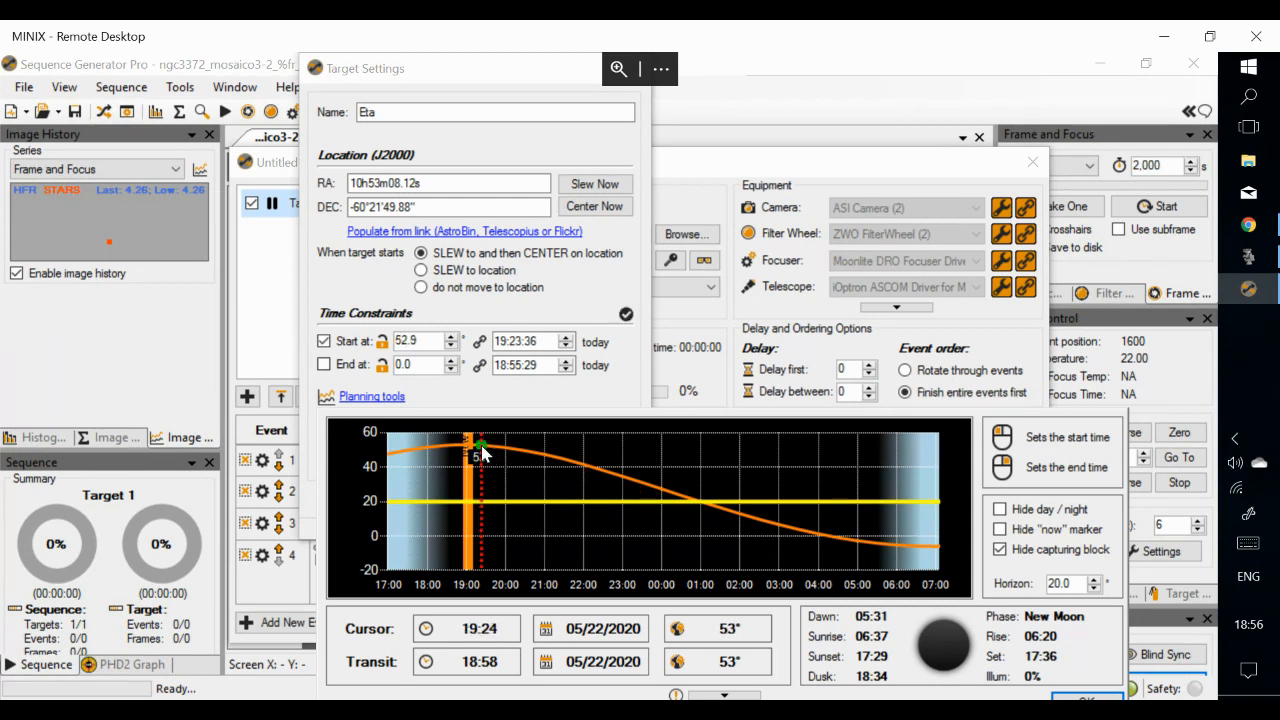
right_click(593, 473)
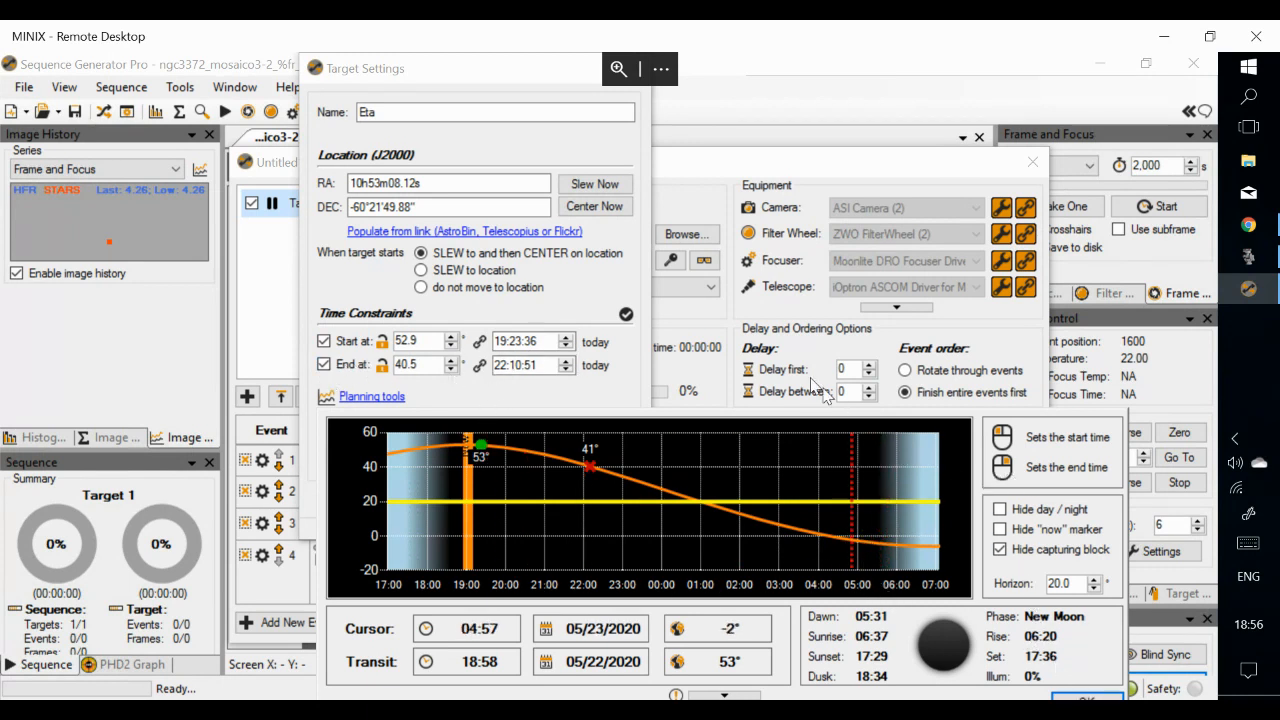
left_click_drag(482, 70, 457, 70)
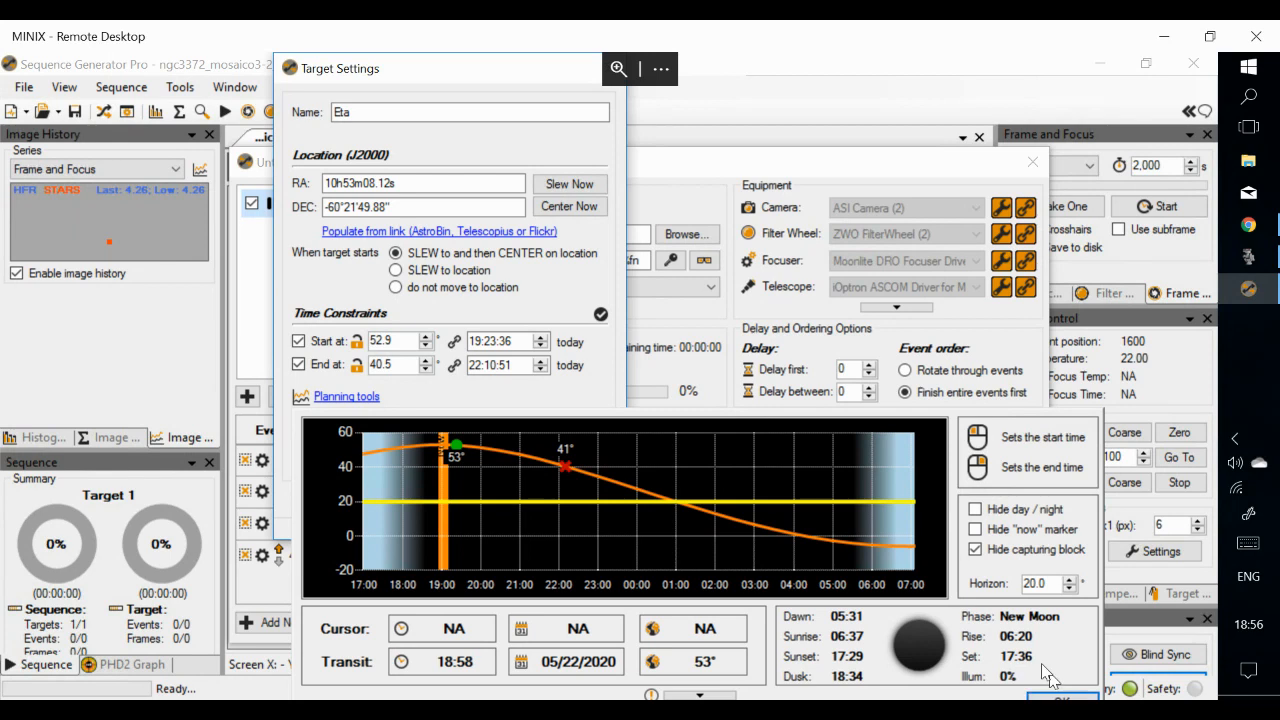
left_click_drag(407, 86, 383, 86)
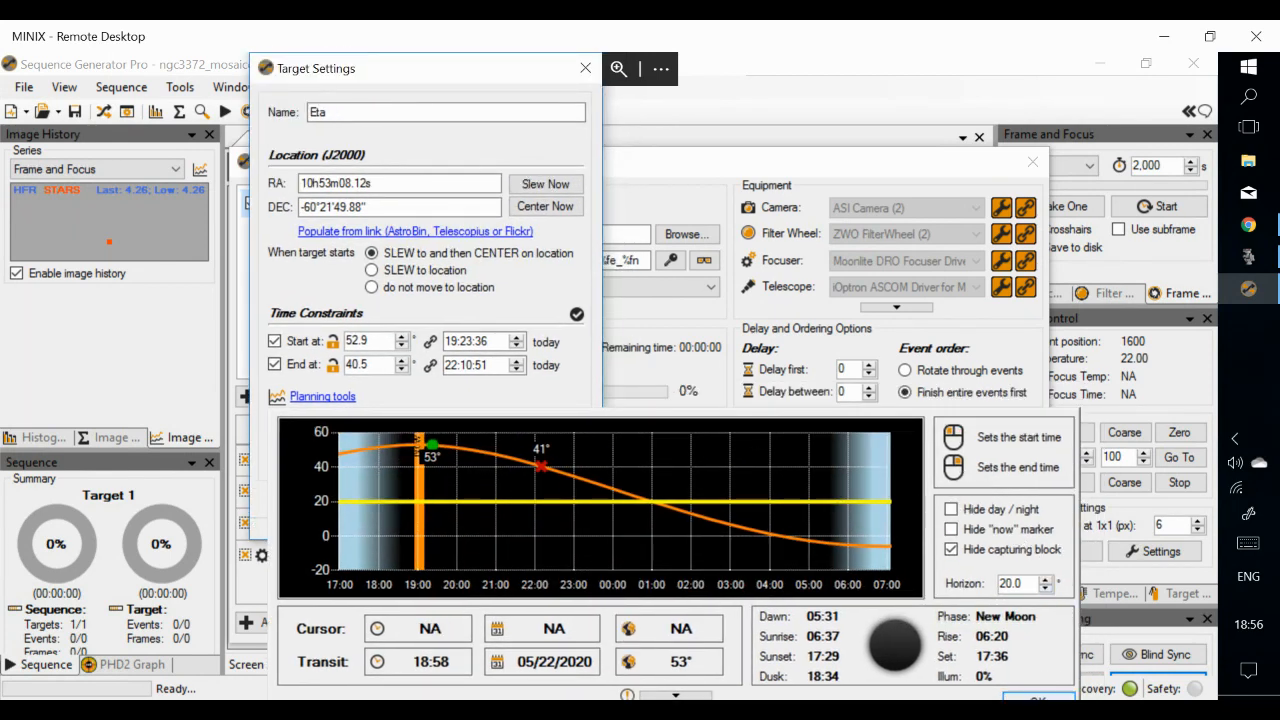
left_click(1040, 697)
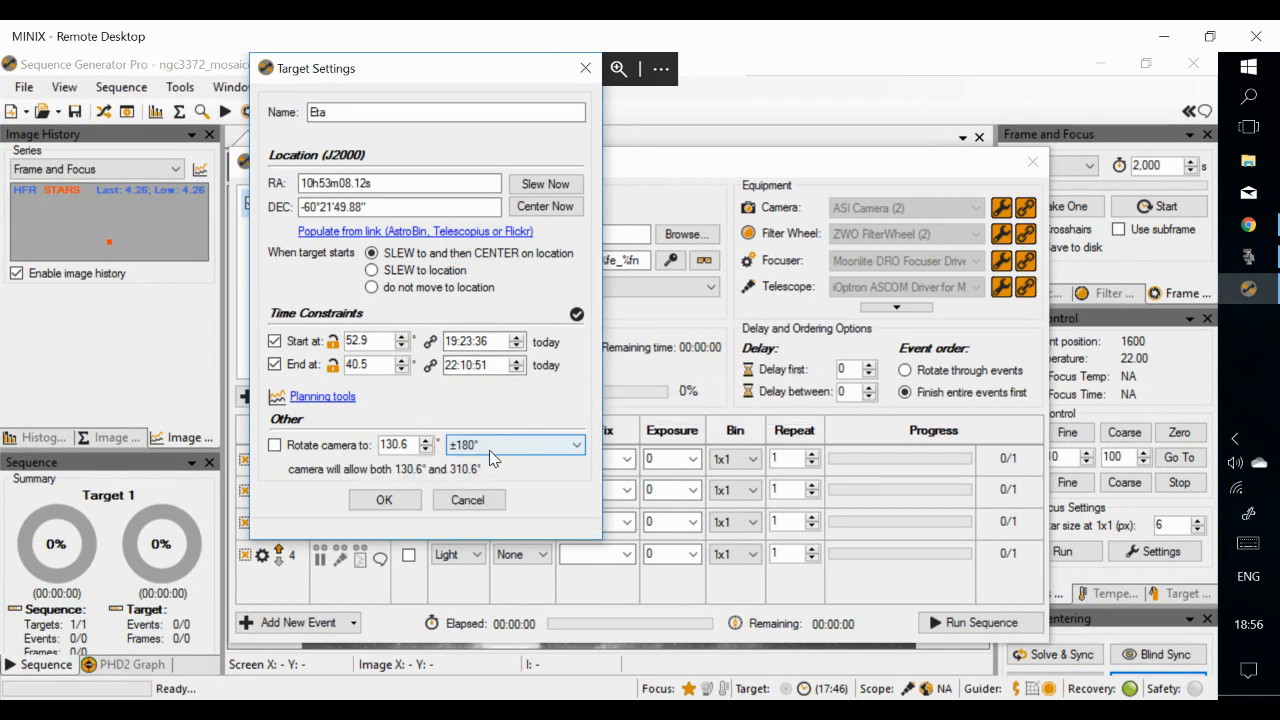
left_click(384, 500)
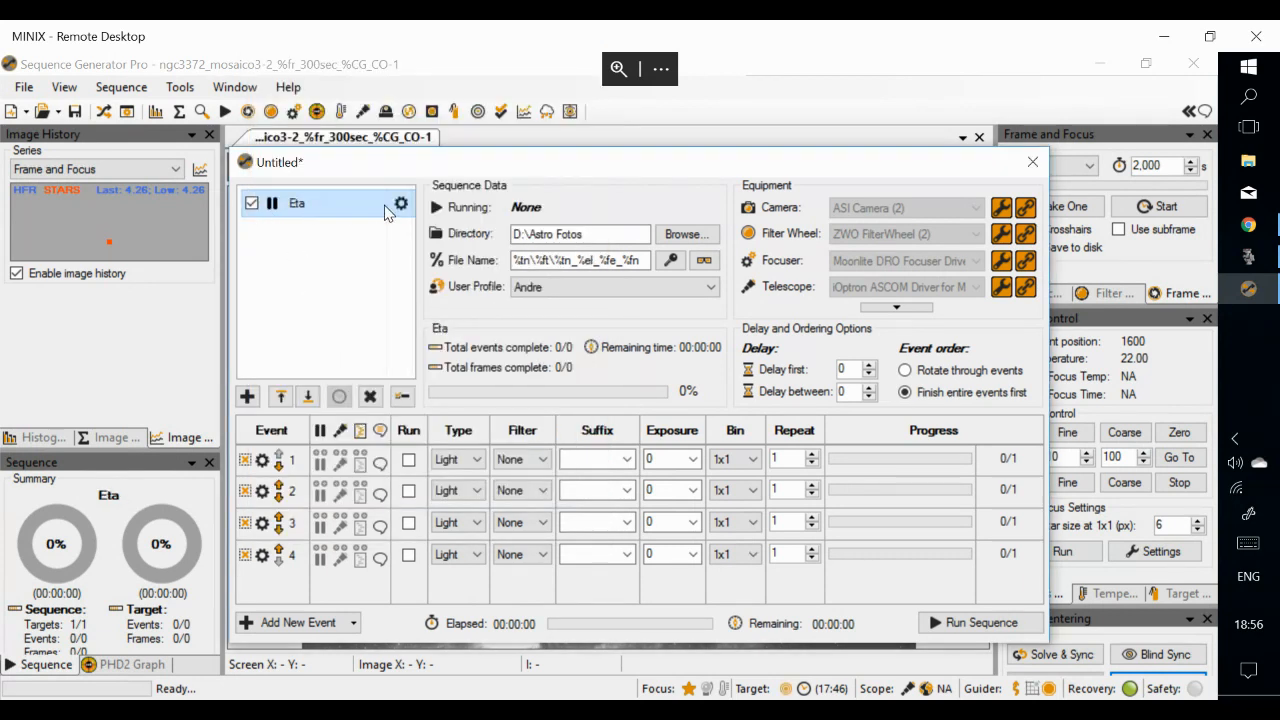
Enable events 1 to 3 for the Eta target and assign them the Ha, OIII and SII filters
left_click(408, 460)
left_click(408, 491)
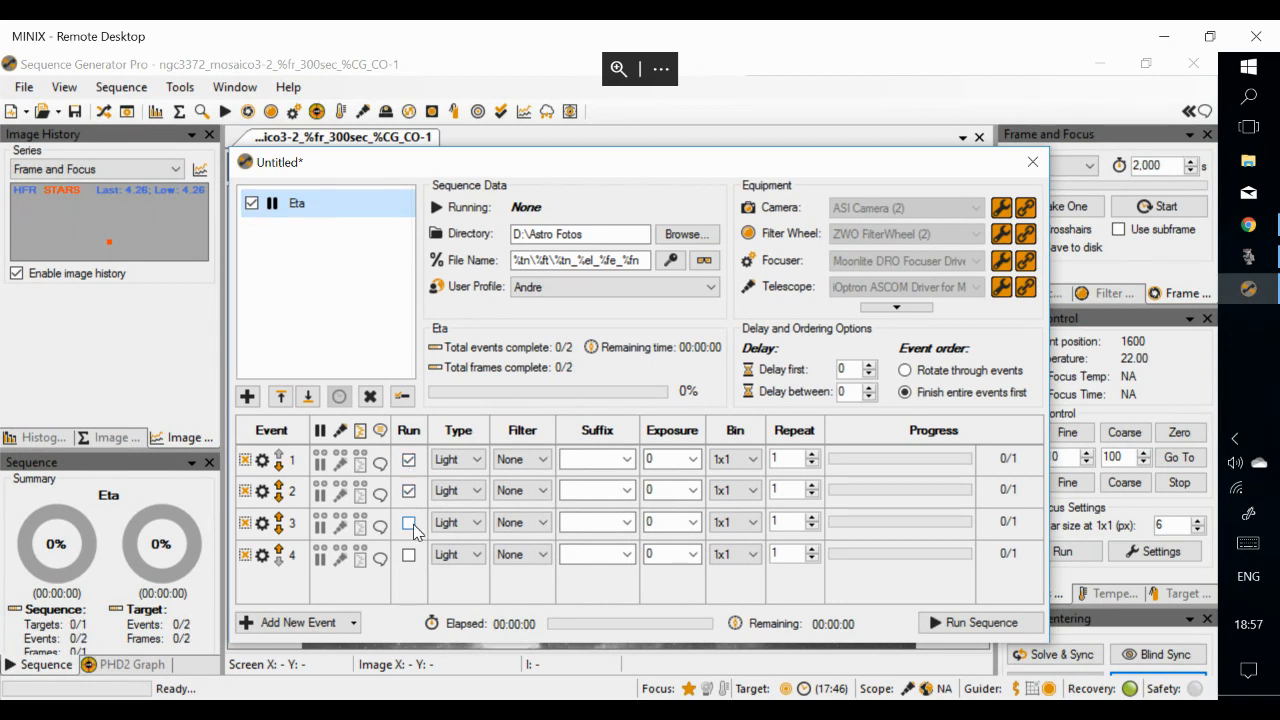
left_click(515, 459)
left_click(508, 542)
left_click(541, 495)
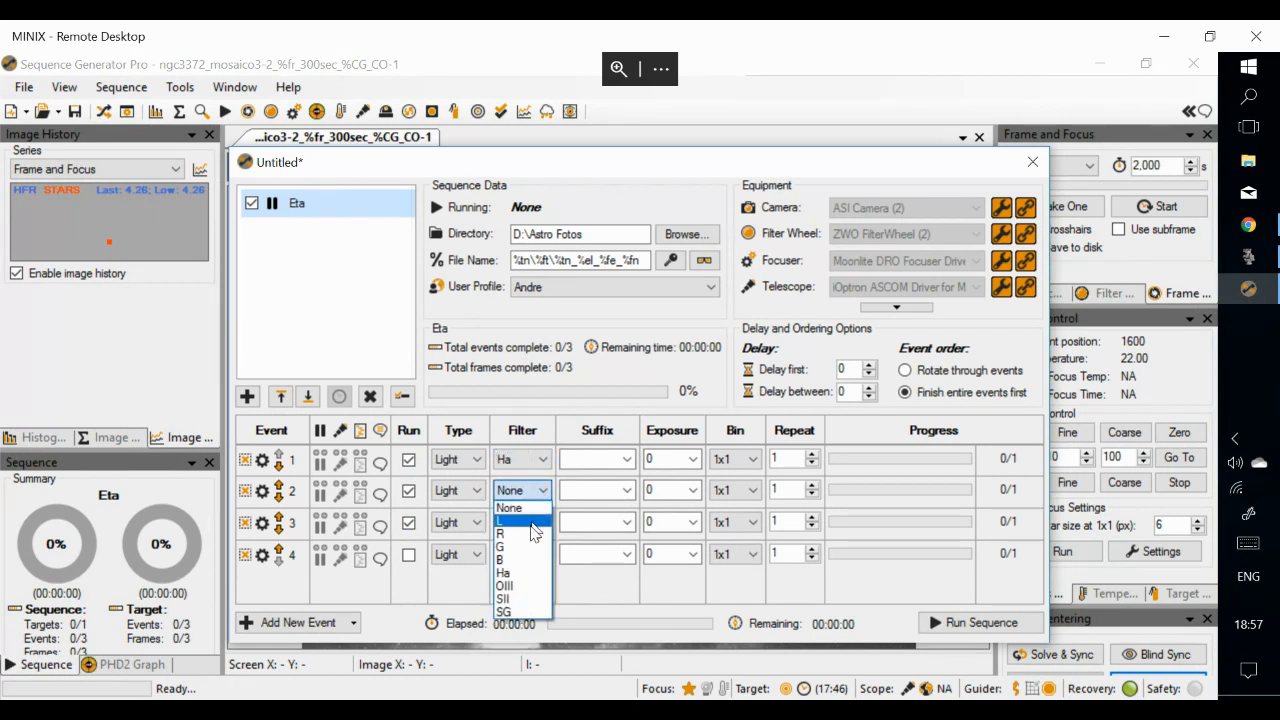
left_click(513, 587)
left_click(541, 522)
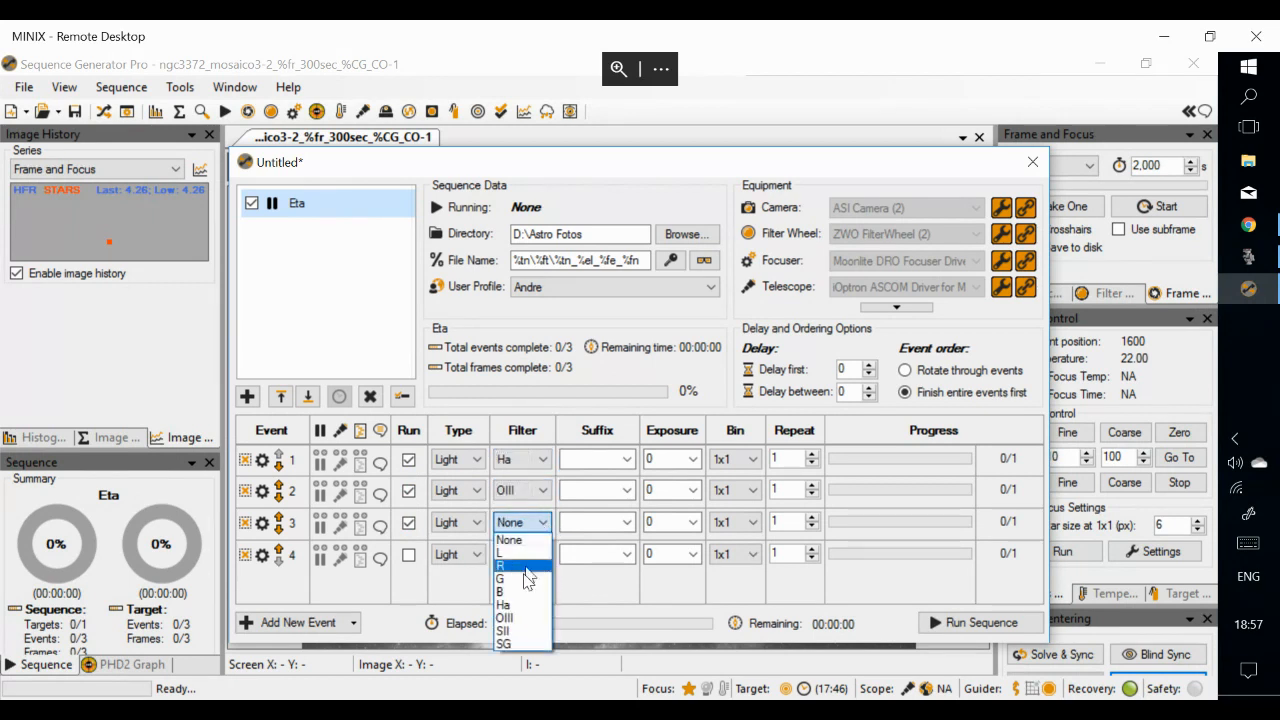
left_click(512, 633)
Set the file name suffixes of events 1 to 3 to Ha, Oiii and Sii
left_click(626, 462)
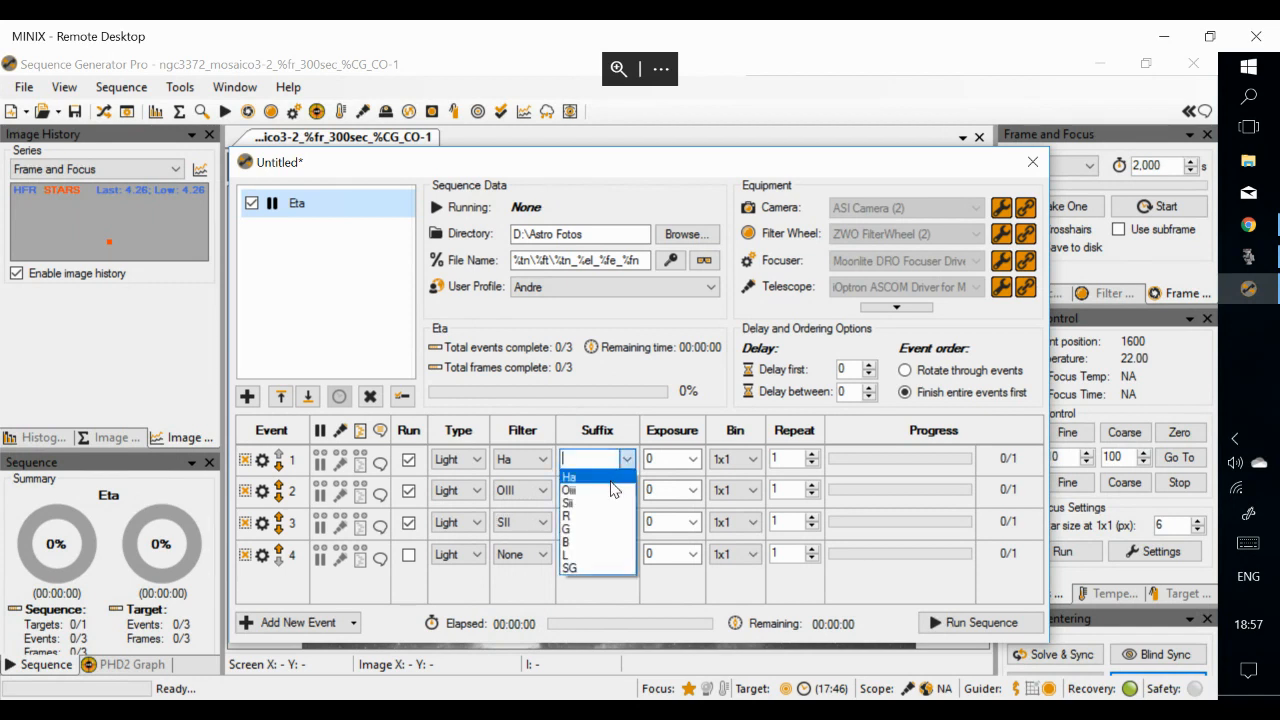
left_click(611, 478)
left_click(627, 491)
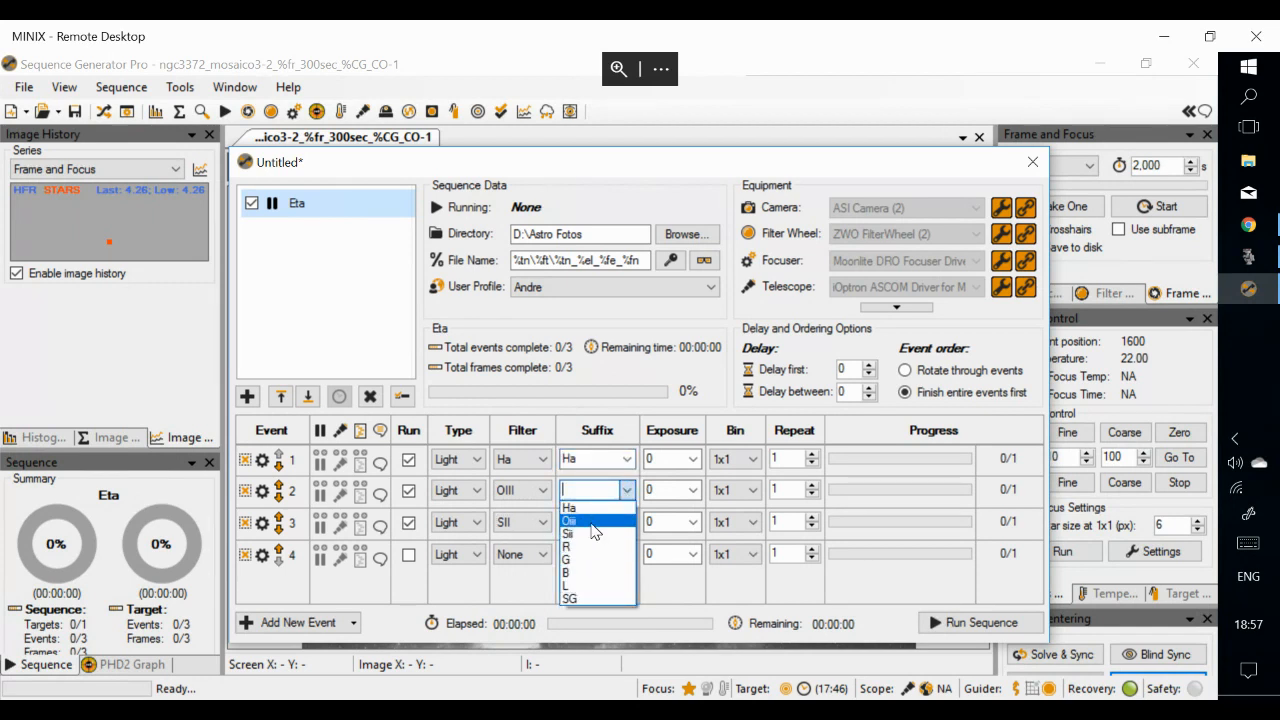
left_click(598, 520)
left_click(622, 521)
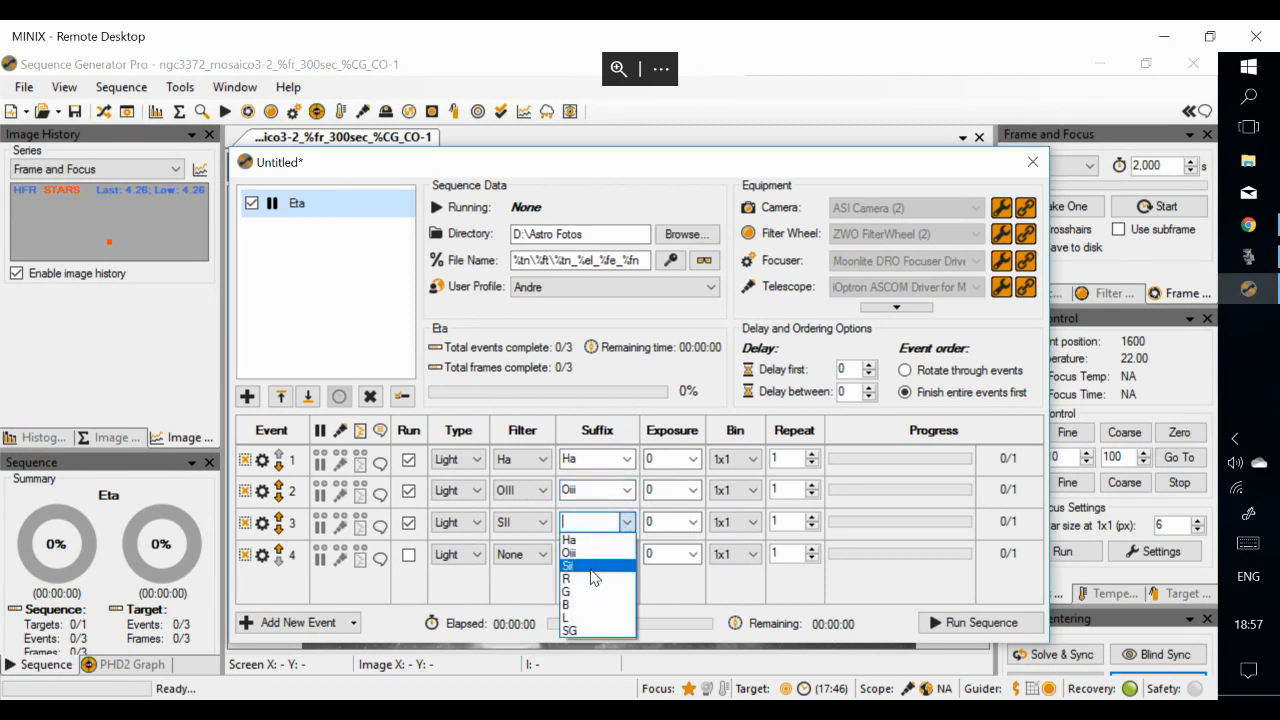
left_click(598, 566)
Set the exposure to 5 m and the repeat count to 5 for all events of the Eta target
left_click(692, 459)
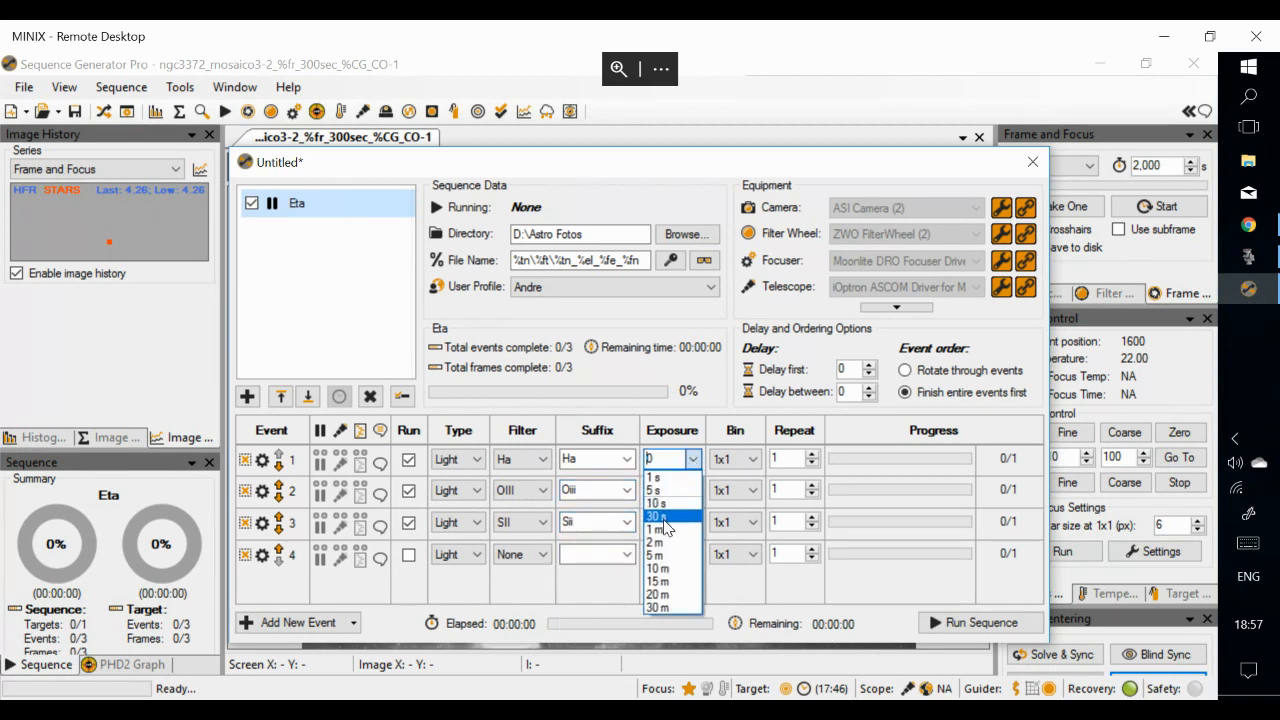
left_click(668, 555)
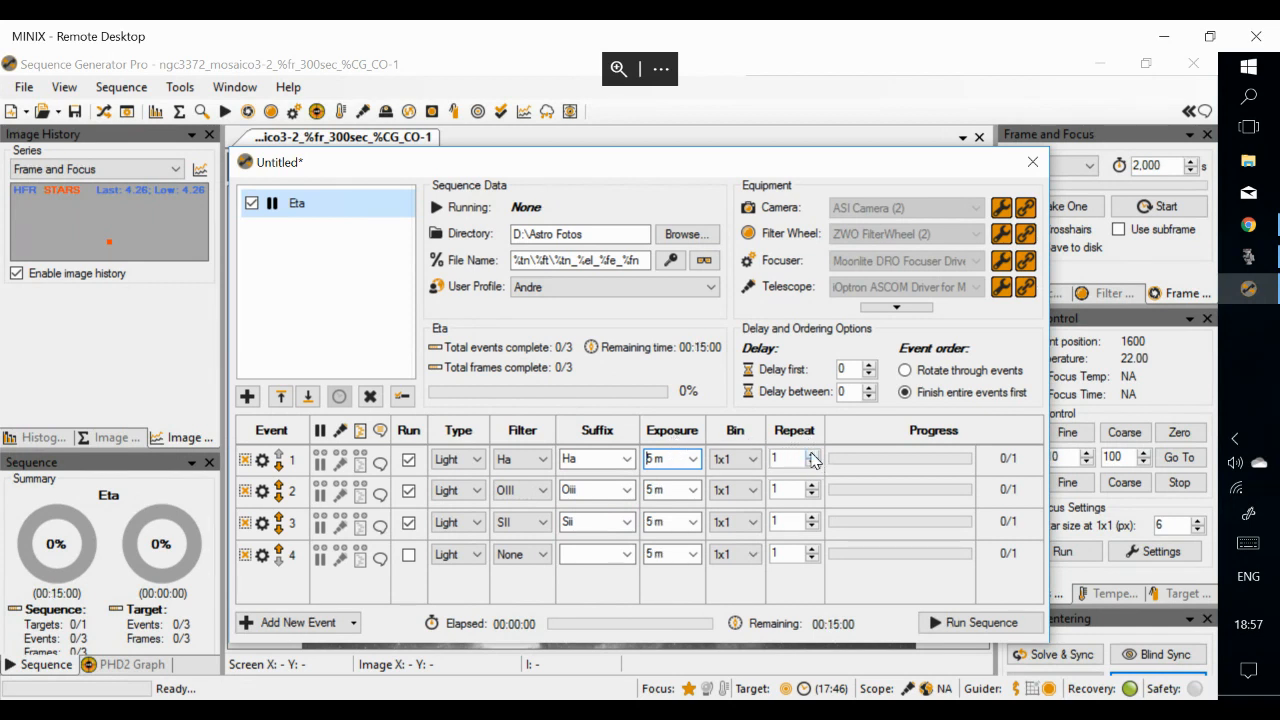
type("5")
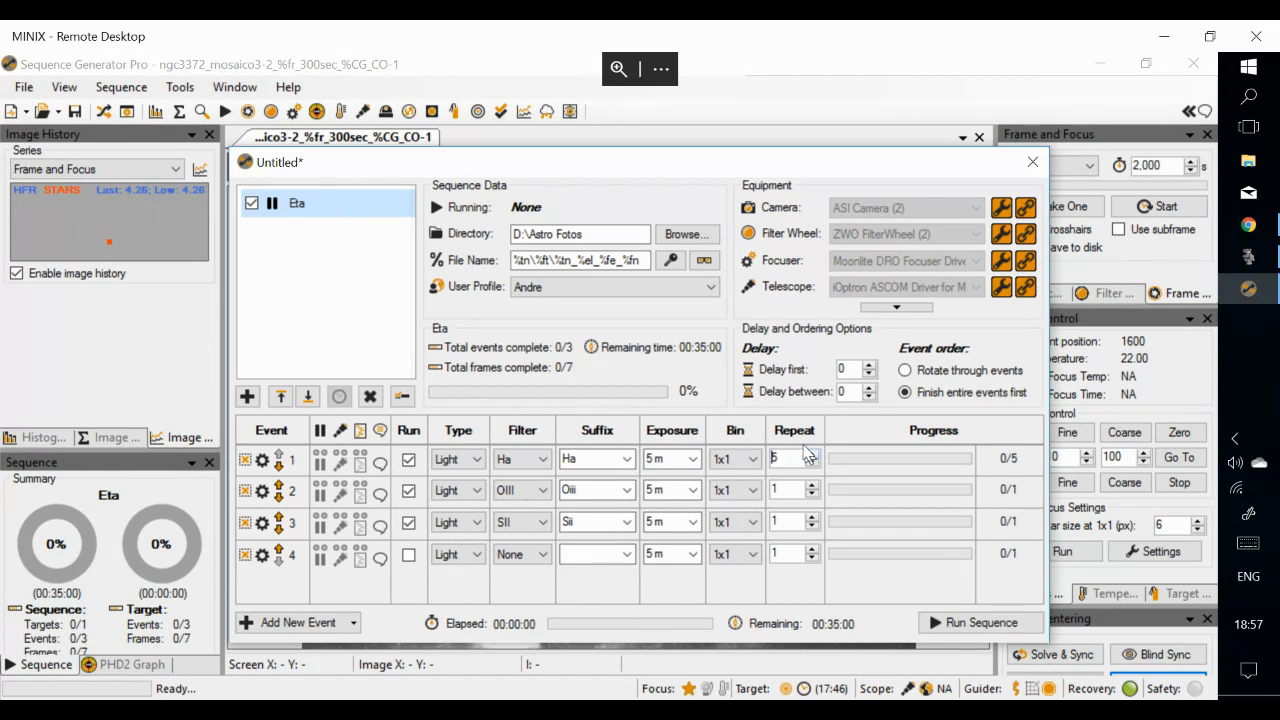
left_click(798, 438)
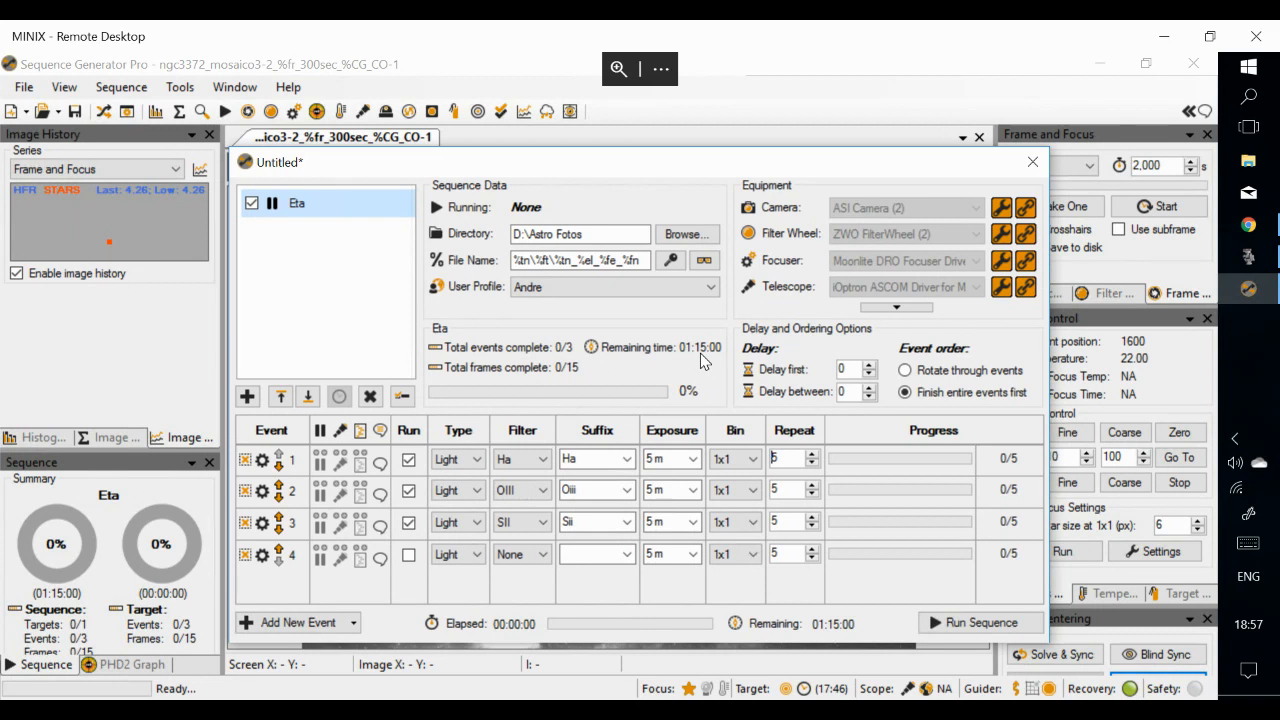
Check the Eta target's time constraints and set the repeat count of all events to 20
left_click(403, 204)
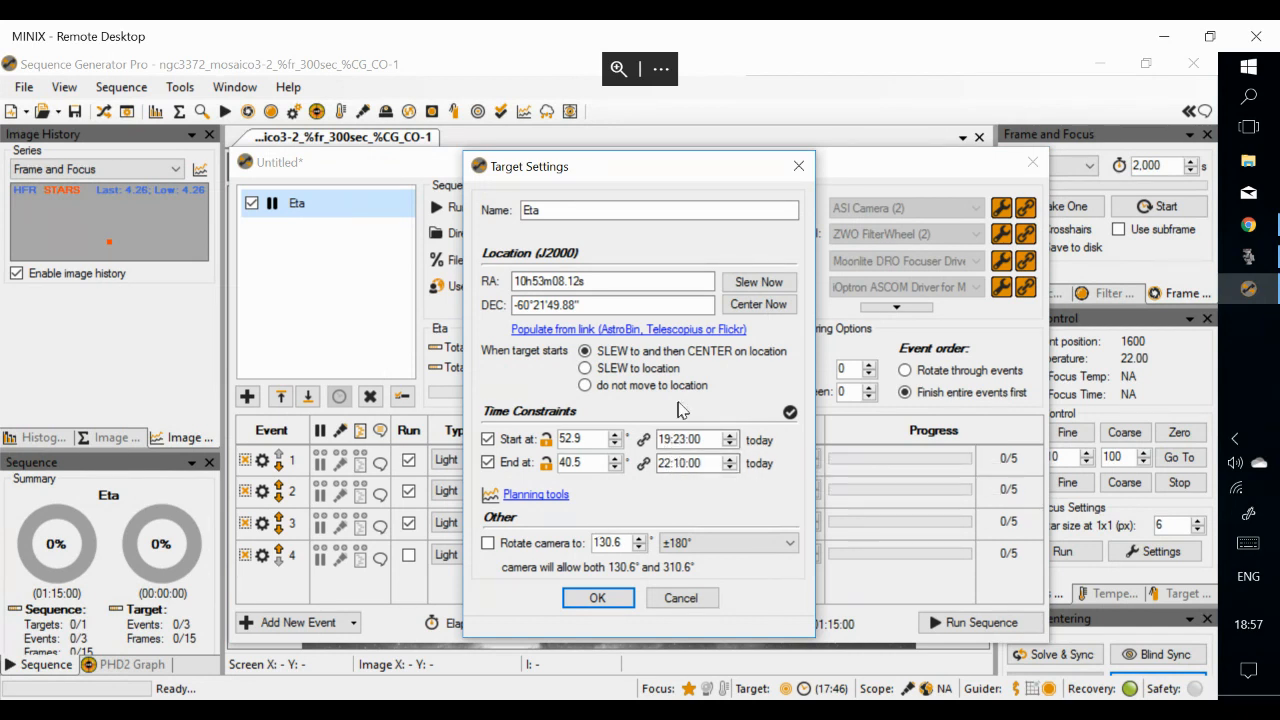
left_click(684, 603)
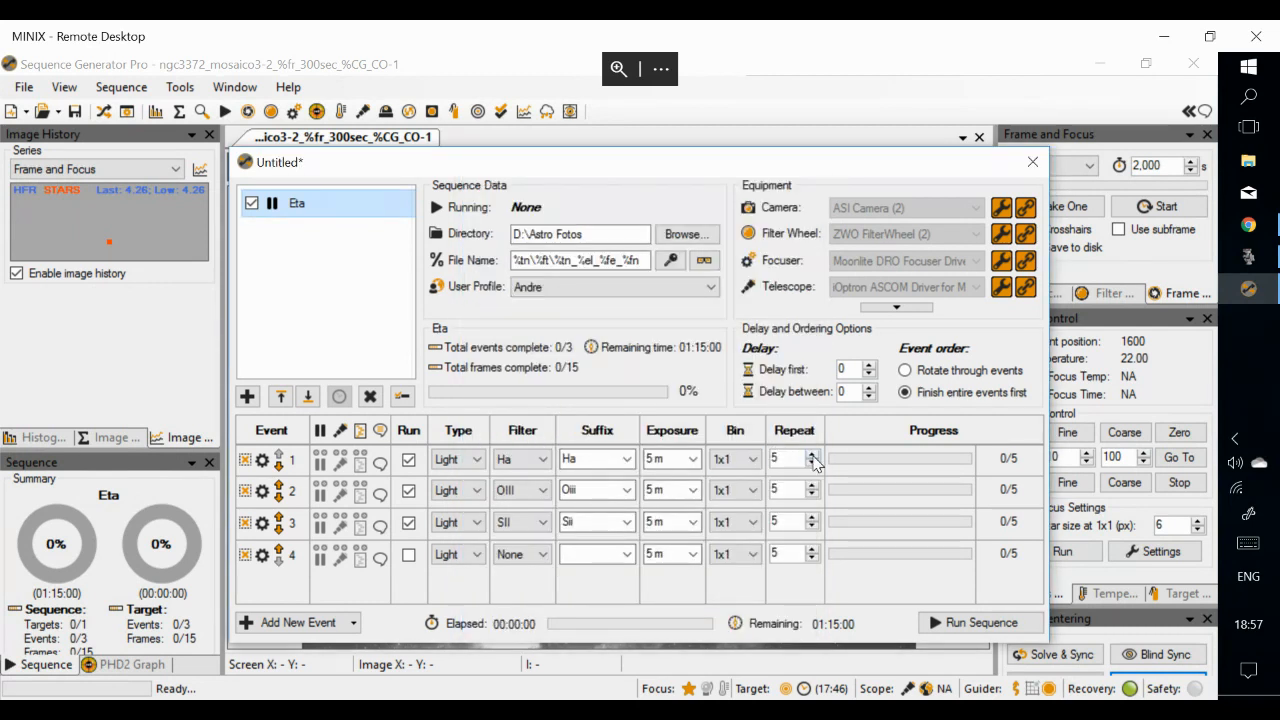
left_click(799, 458)
type("20")
left_click(805, 437)
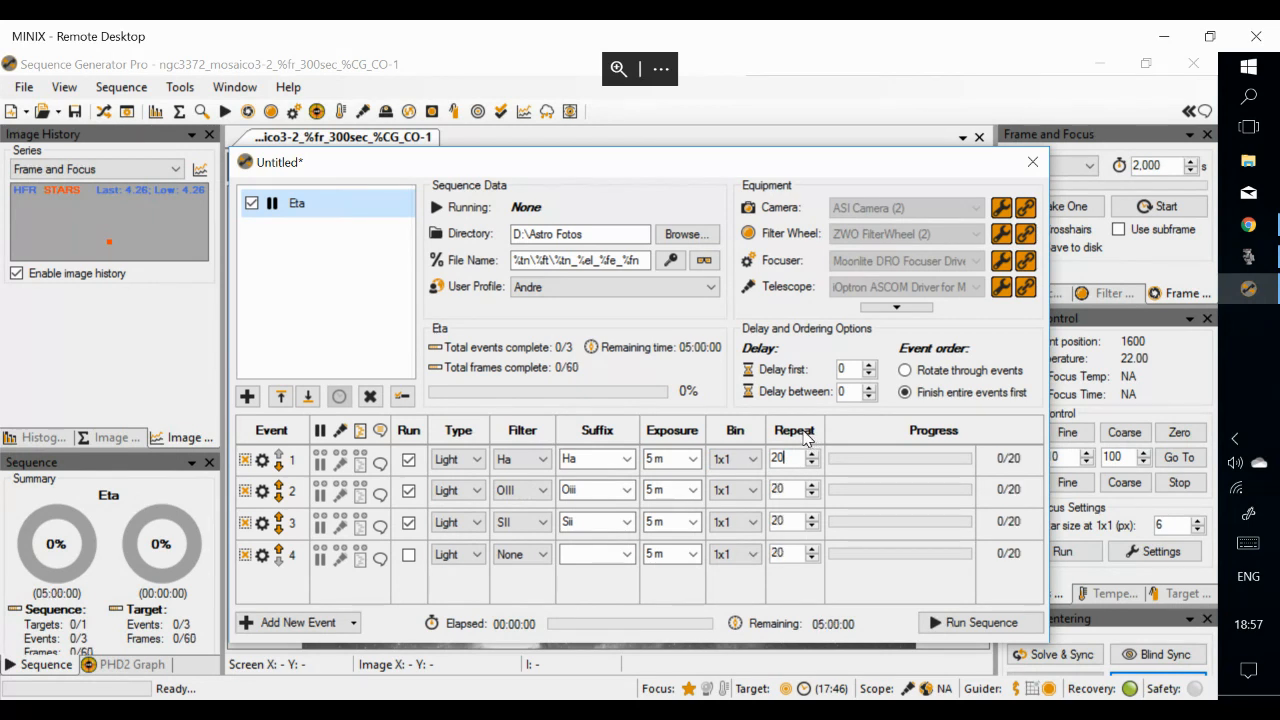
Set the repeat count of all events to 15 and make the event order rotate through events
left_click_drag(800, 462, 751, 454)
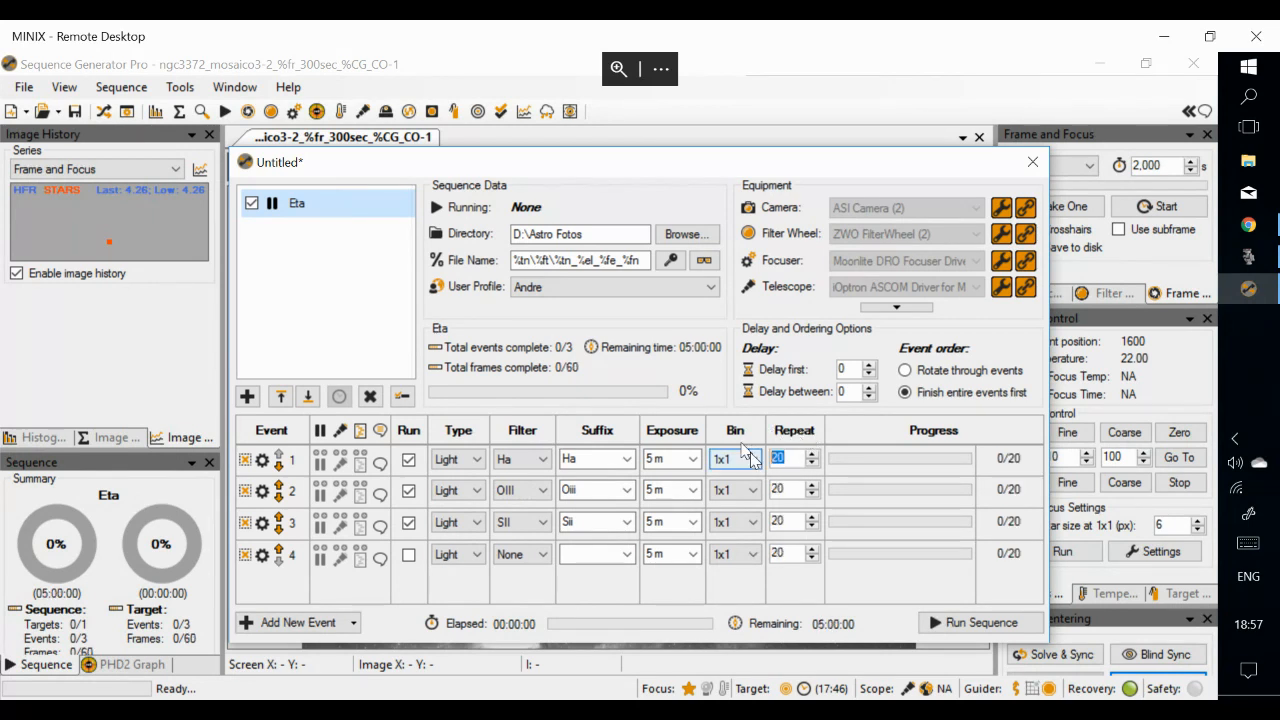
left_click(793, 437)
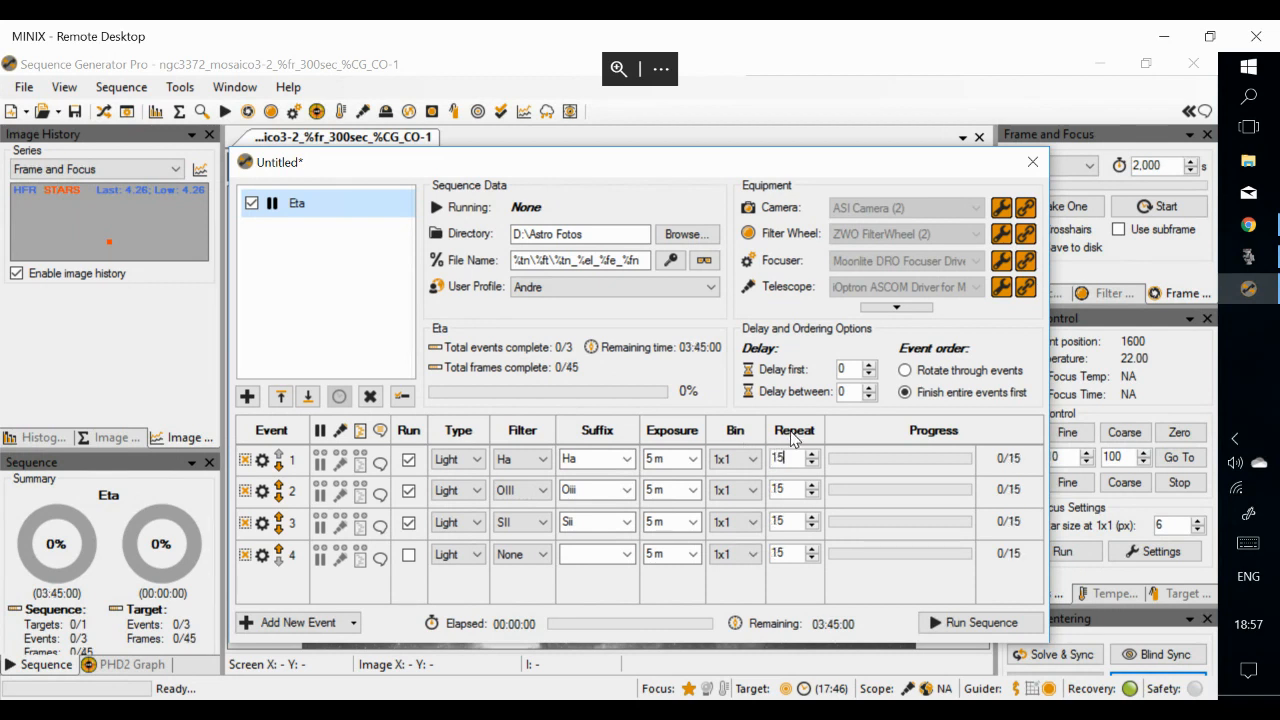
left_click(906, 372)
Add a second target to the sequence, view its event list and delete that target
left_click(247, 396)
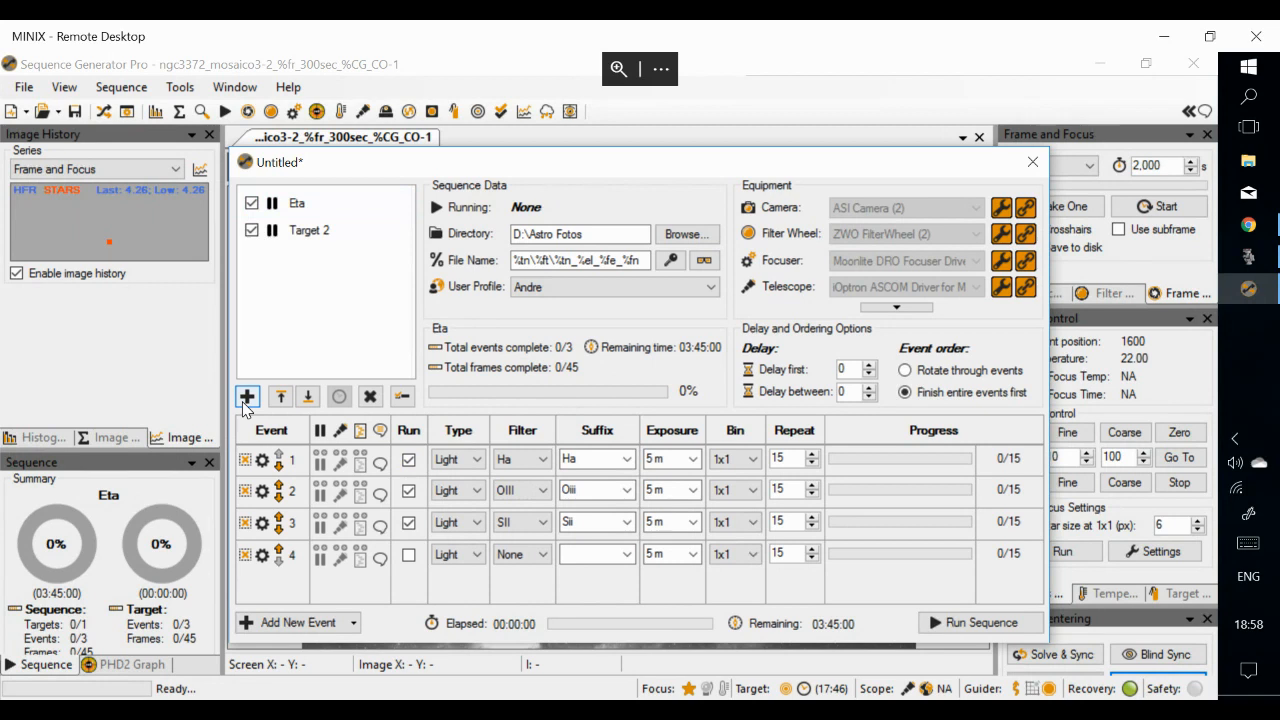
left_click(300, 234)
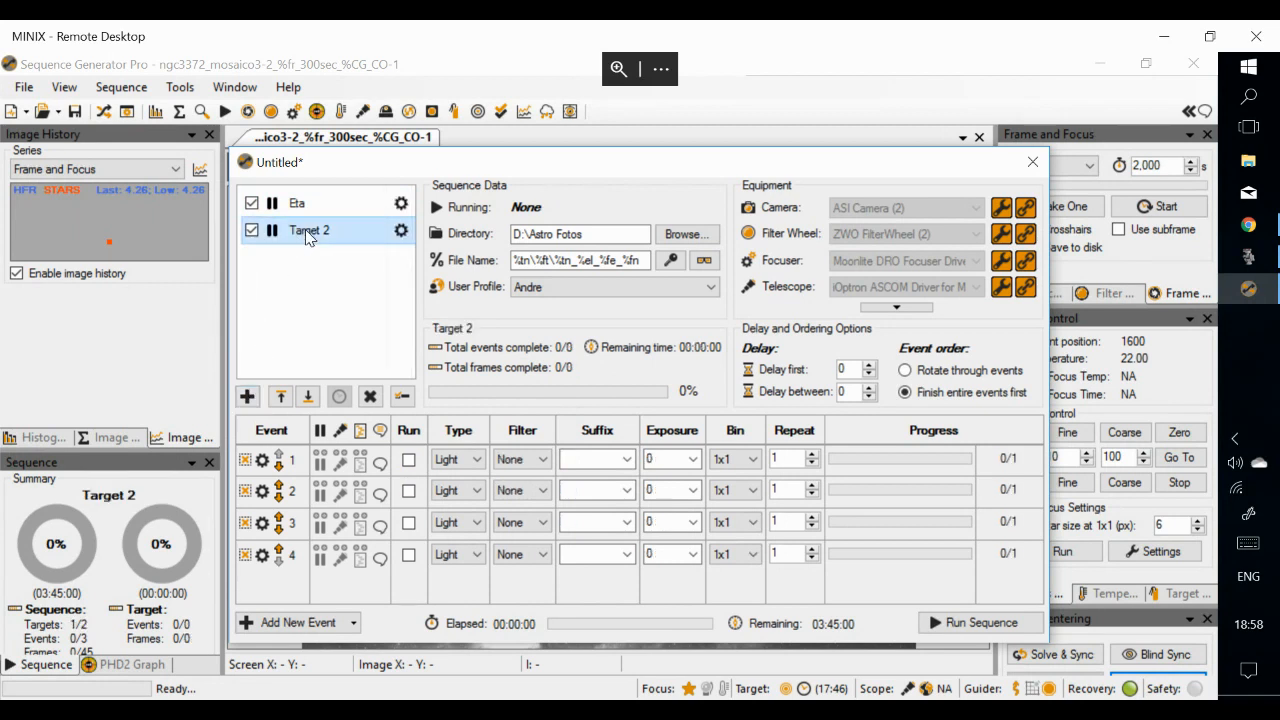
left_click(370, 396)
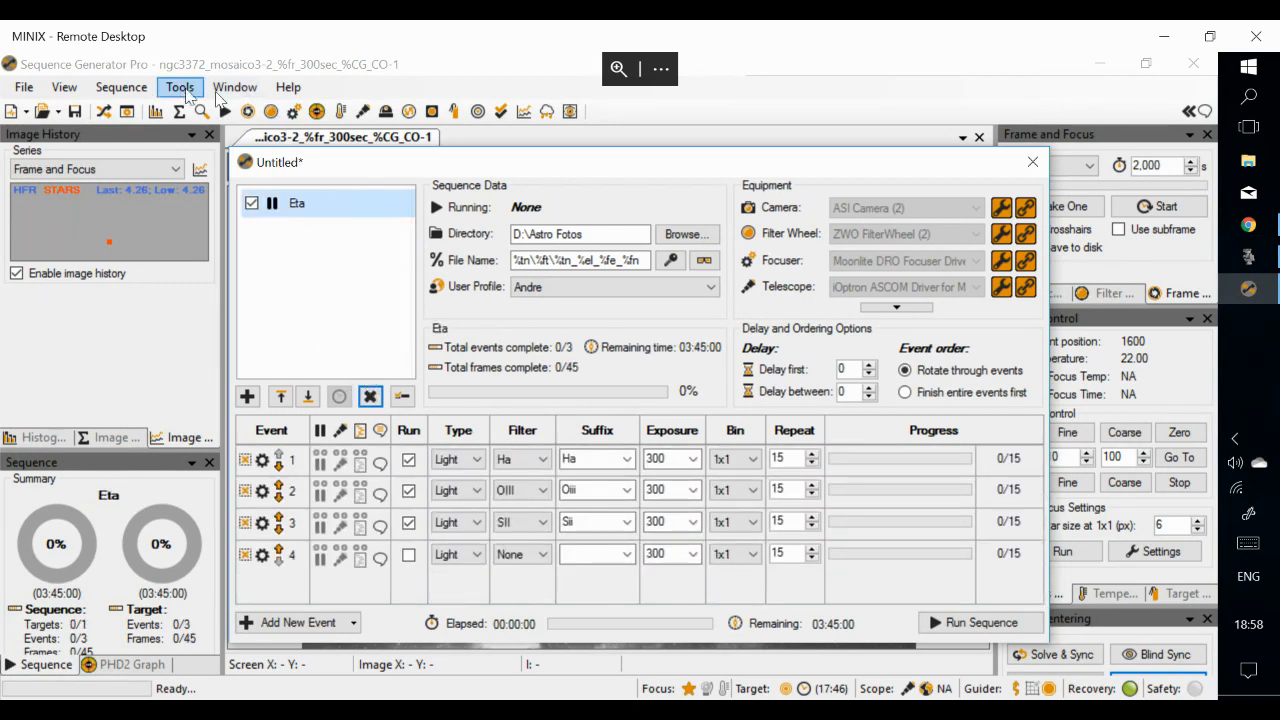
Close the sequencer window, open the Framing & Mosaic Wizard and fetch the sky area around m42
left_click(1031, 168)
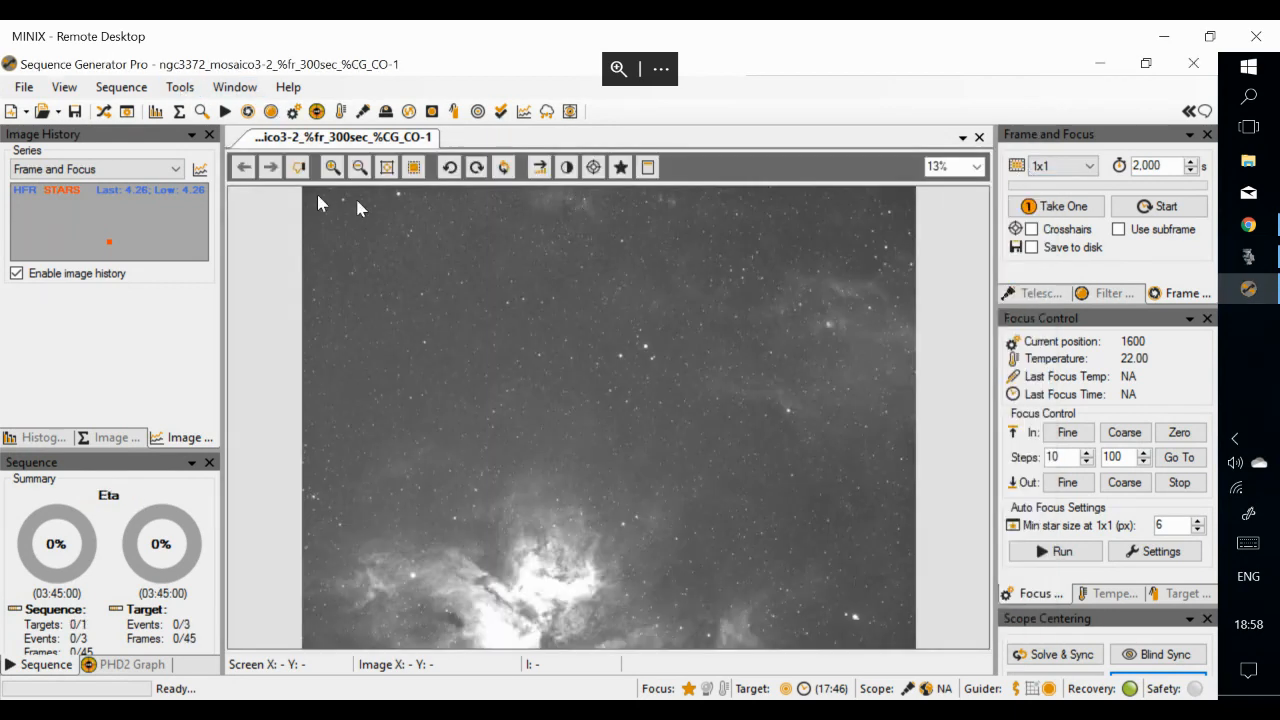
left_click(180, 87)
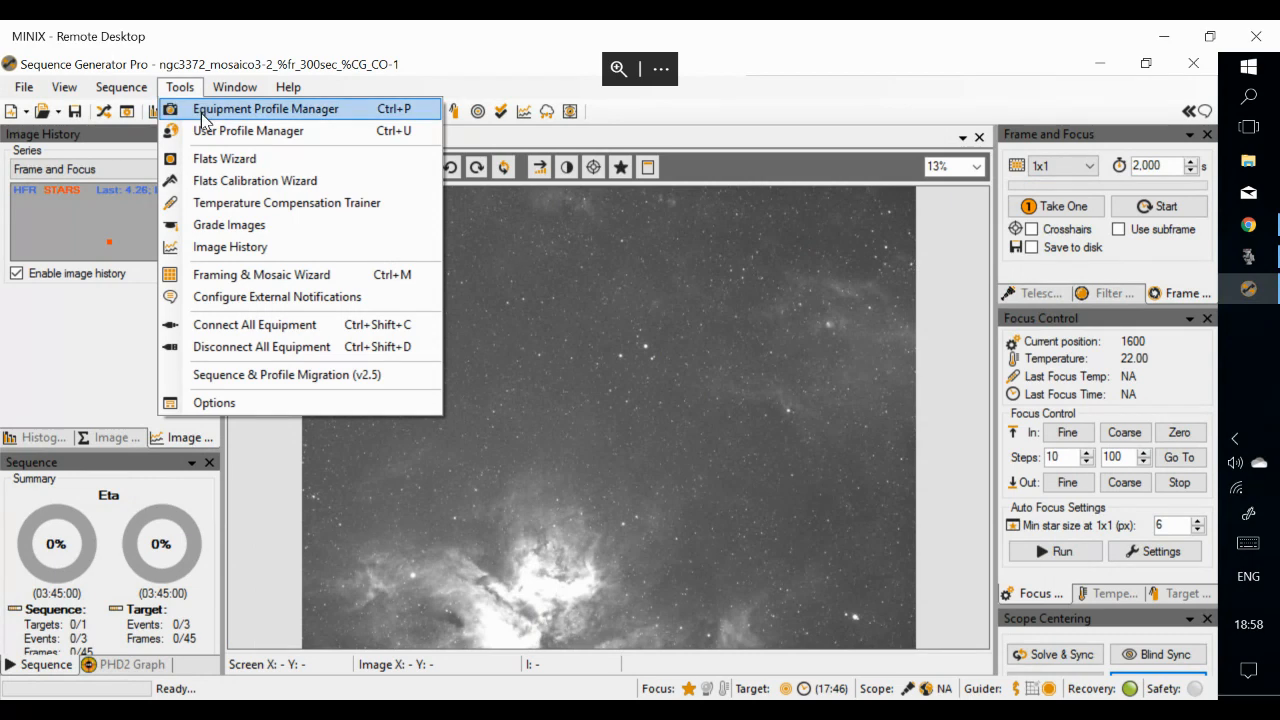
left_click(228, 276)
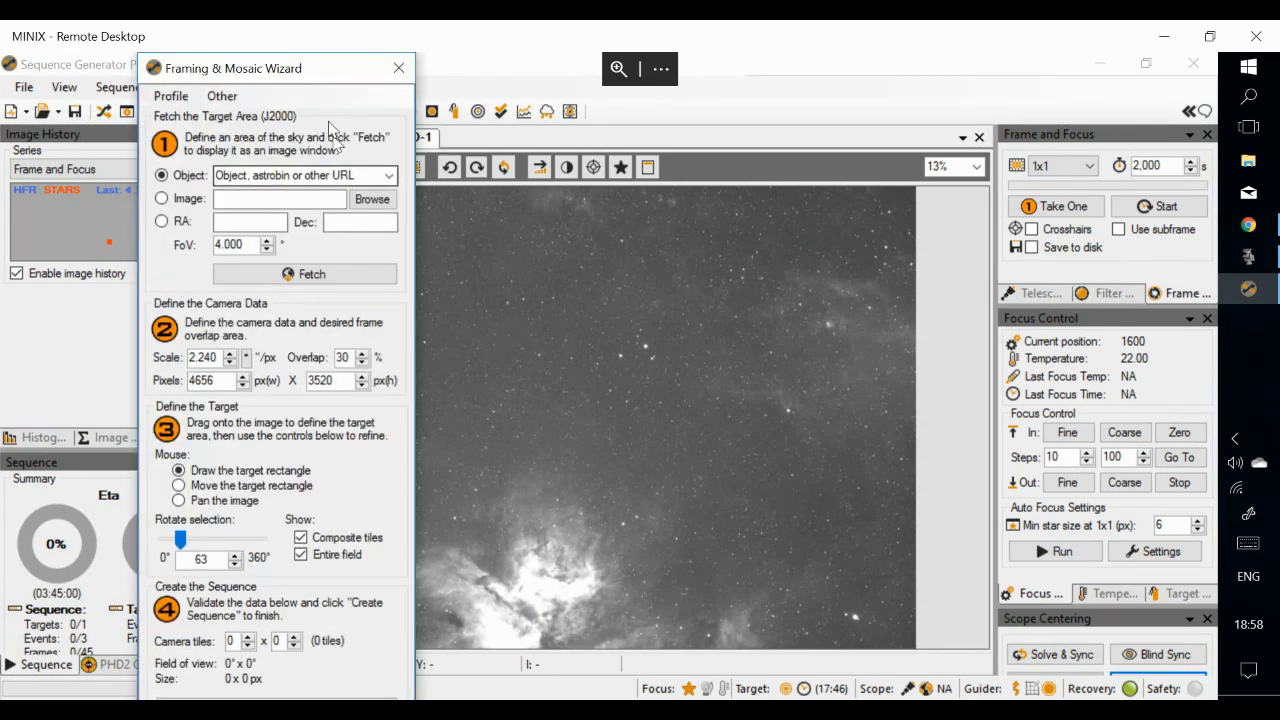
left_click_drag(306, 70, 547, 68)
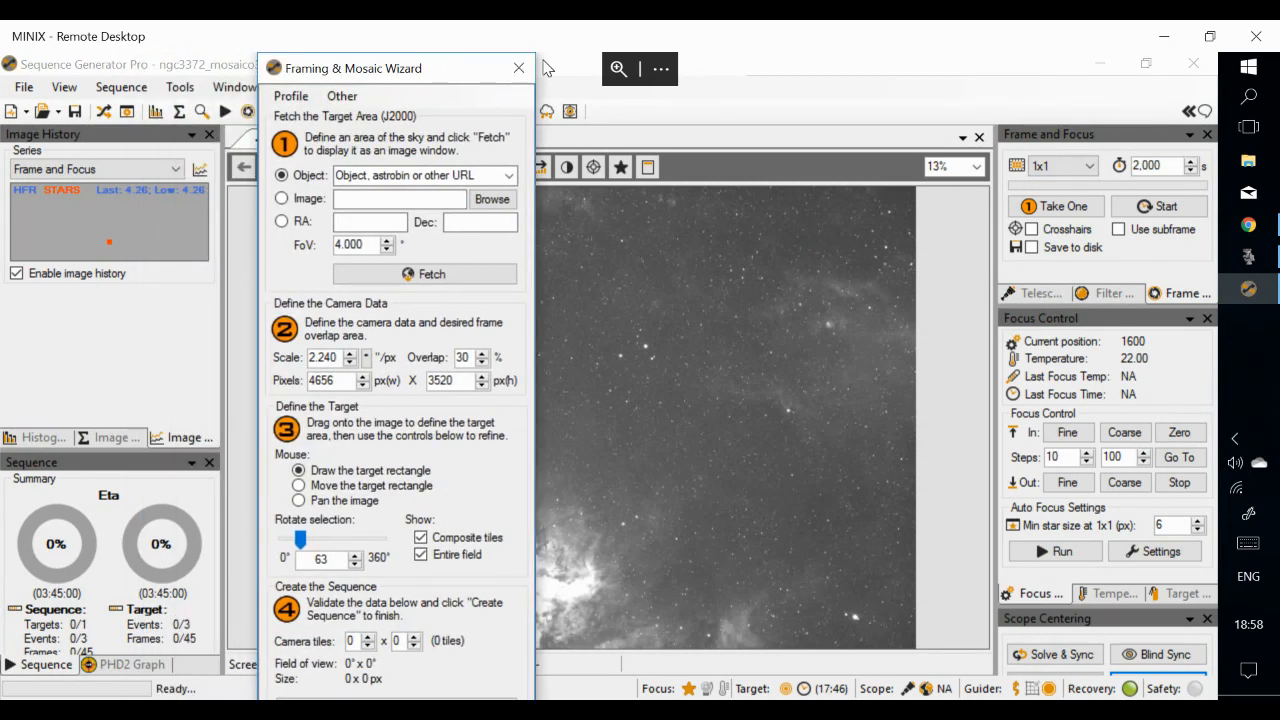
left_click(417, 181)
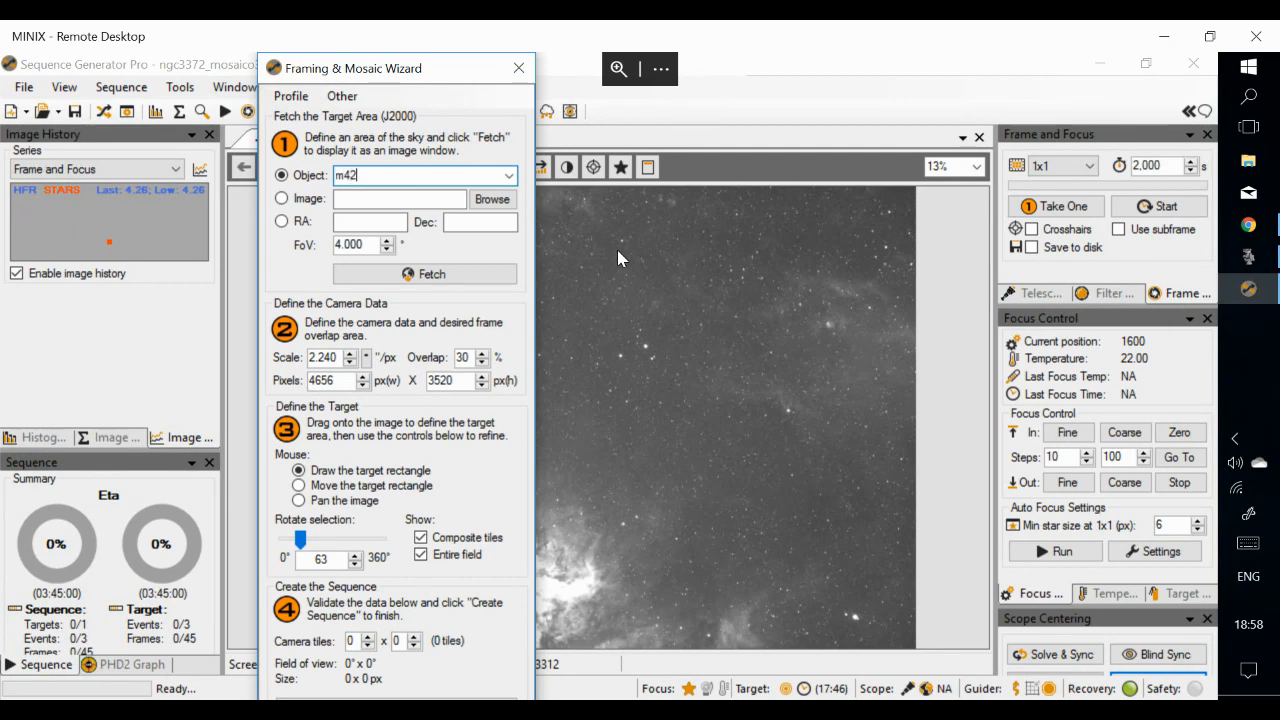
key("Return")
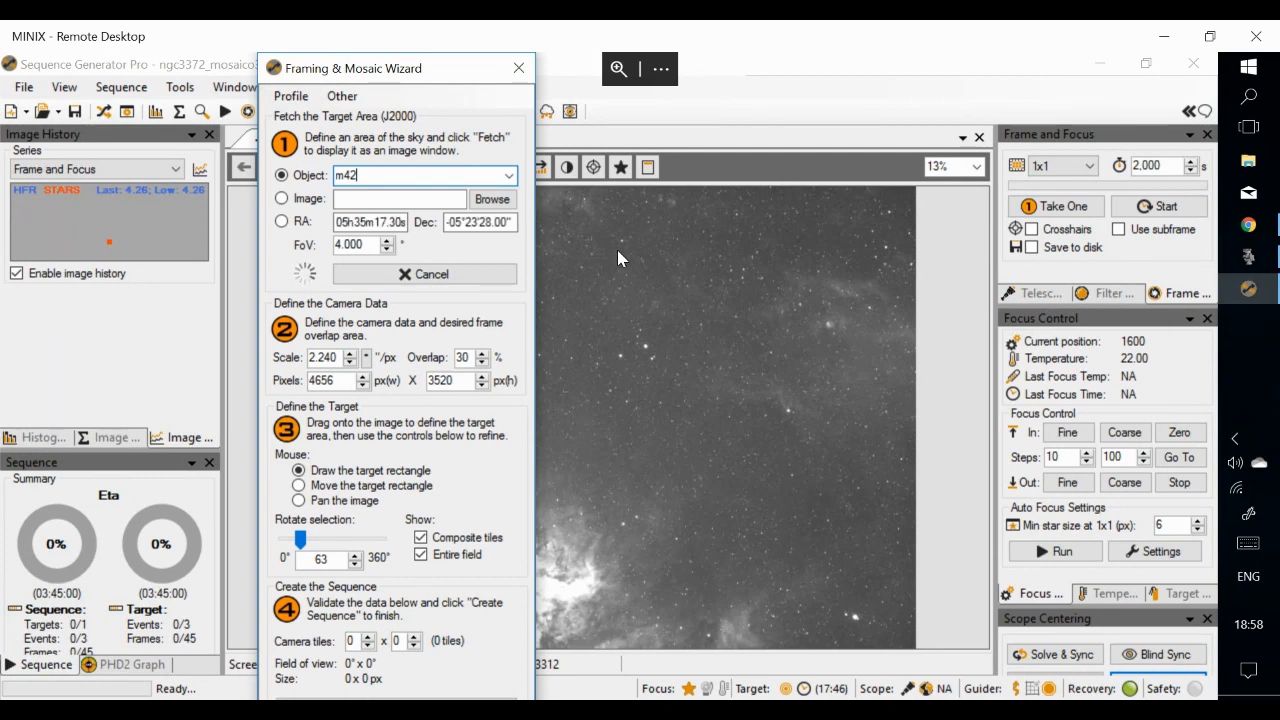
Cancel the running fetch and fetch the sky area around m83 with a 4.000° field of view
left_click_drag(391, 175, 320, 175)
type("m83")
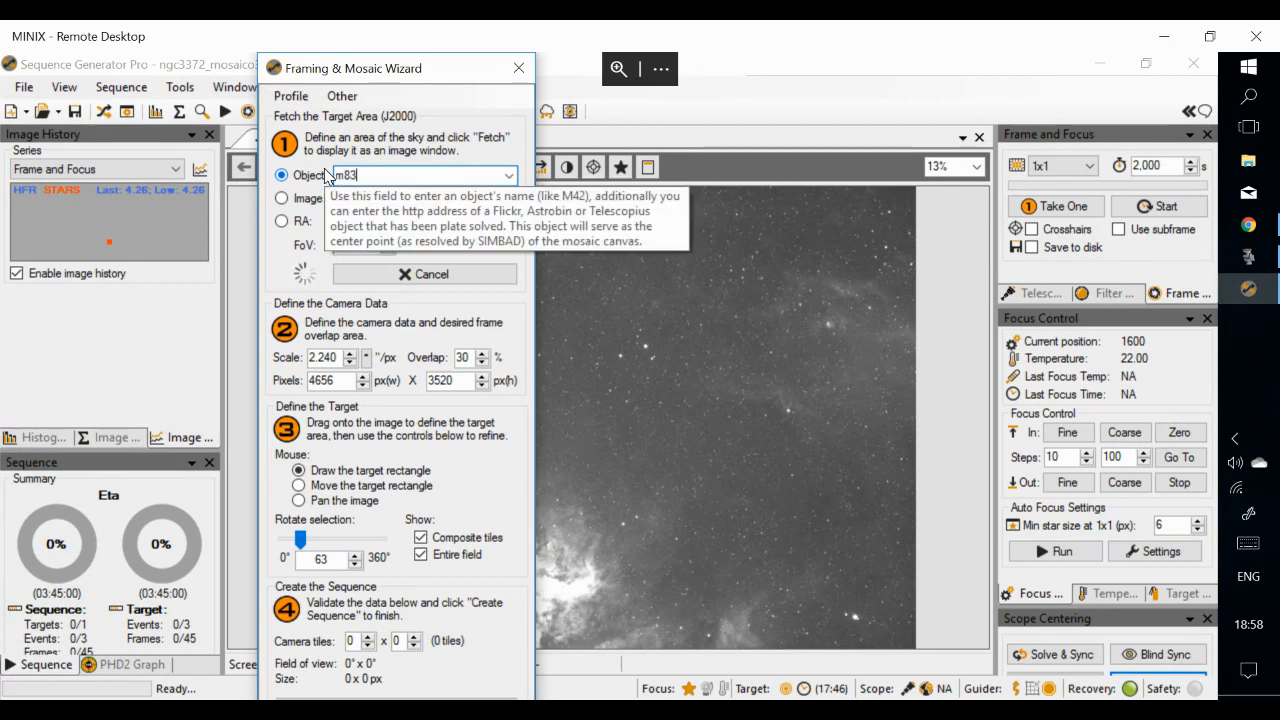
left_click(405, 272)
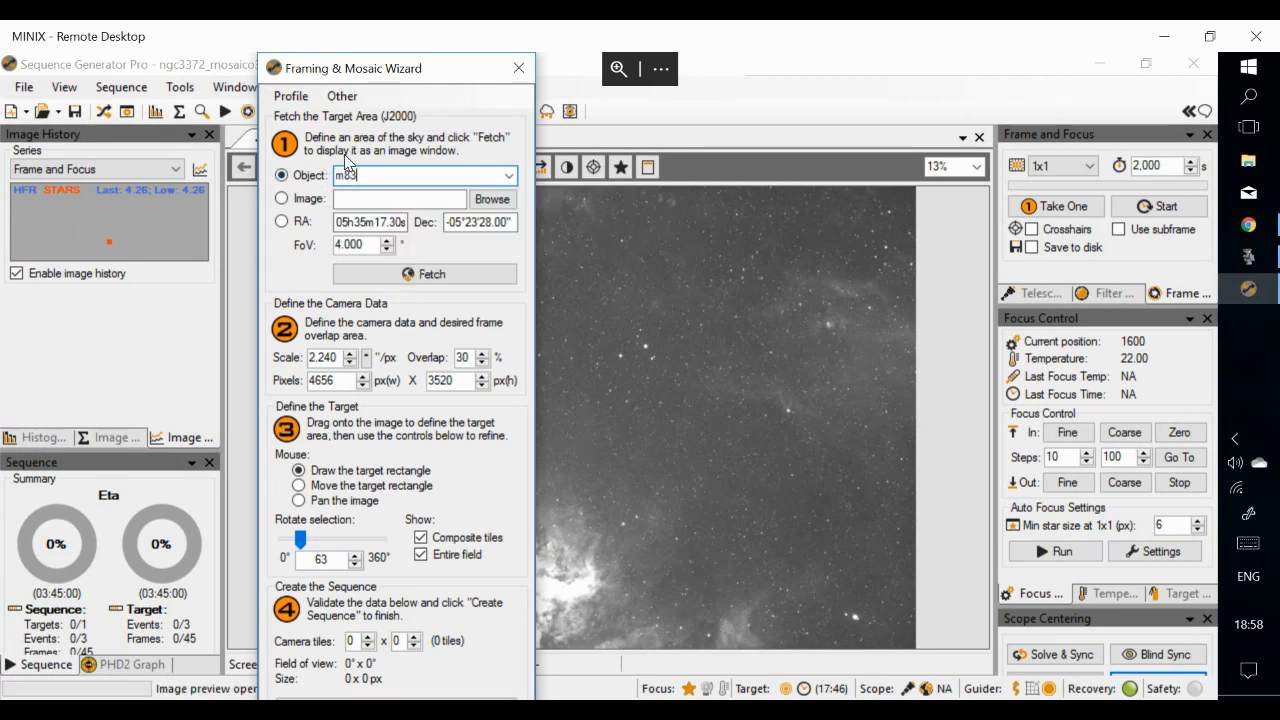
left_click(405, 275)
Draw a target rectangle of 2 x 1 camera tiles, about 4.92° x 2.19°, on the Mosaic image and position it over the galaxy
left_click_drag(408, 72, 51, 68)
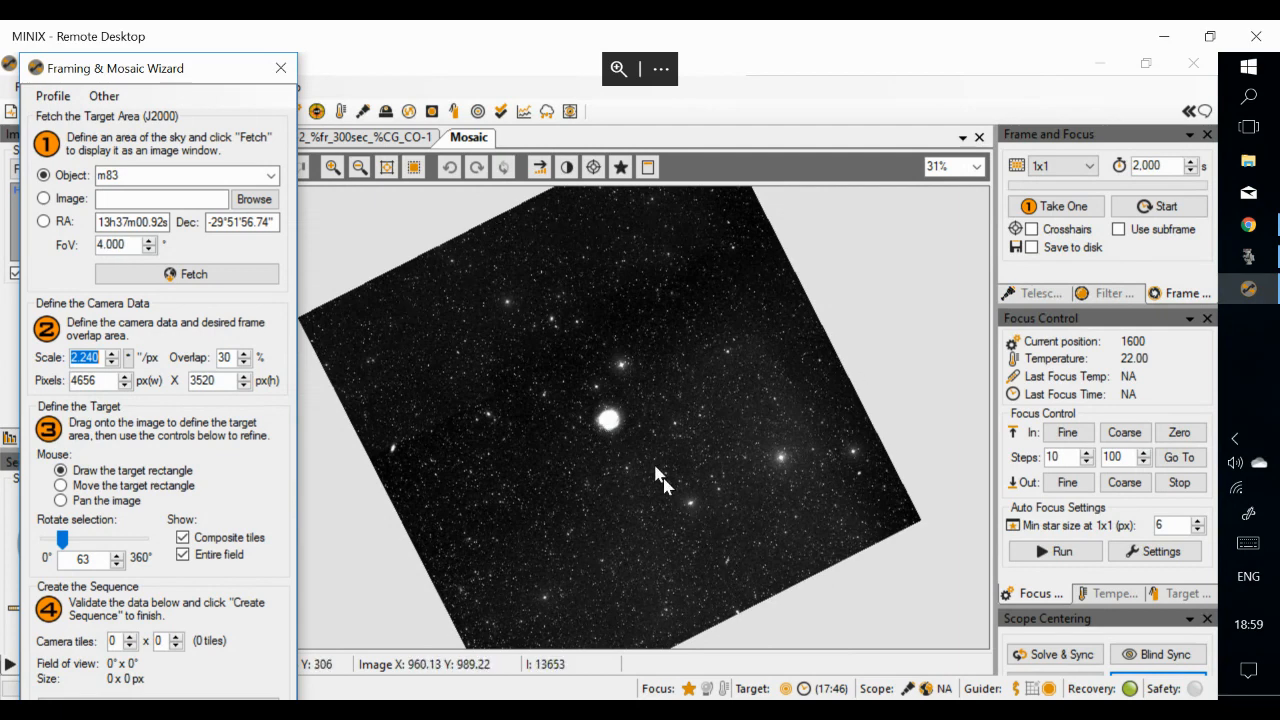
left_click_drag(621, 429, 646, 468)
mouse_move(533, 344)
left_mouse_down()
mouse_move(625, 435)
mouse_move(696, 446)
mouse_move(641, 415)
mouse_move(641, 348)
mouse_move(658, 420)
mouse_move(646, 440)
left_mouse_up()
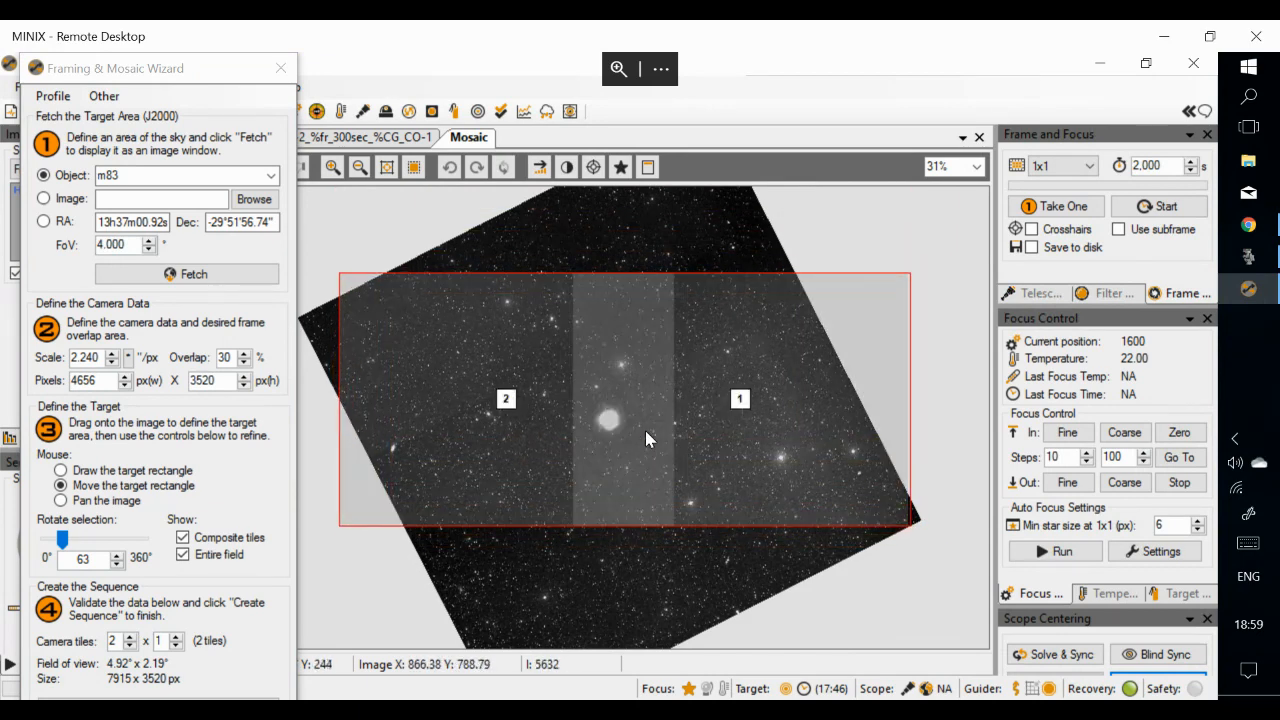
Reduce the mosaic to 1 x 1 camera tile and position the target rectangle centrally over the galaxy
left_click_drag(619, 366, 611, 384)
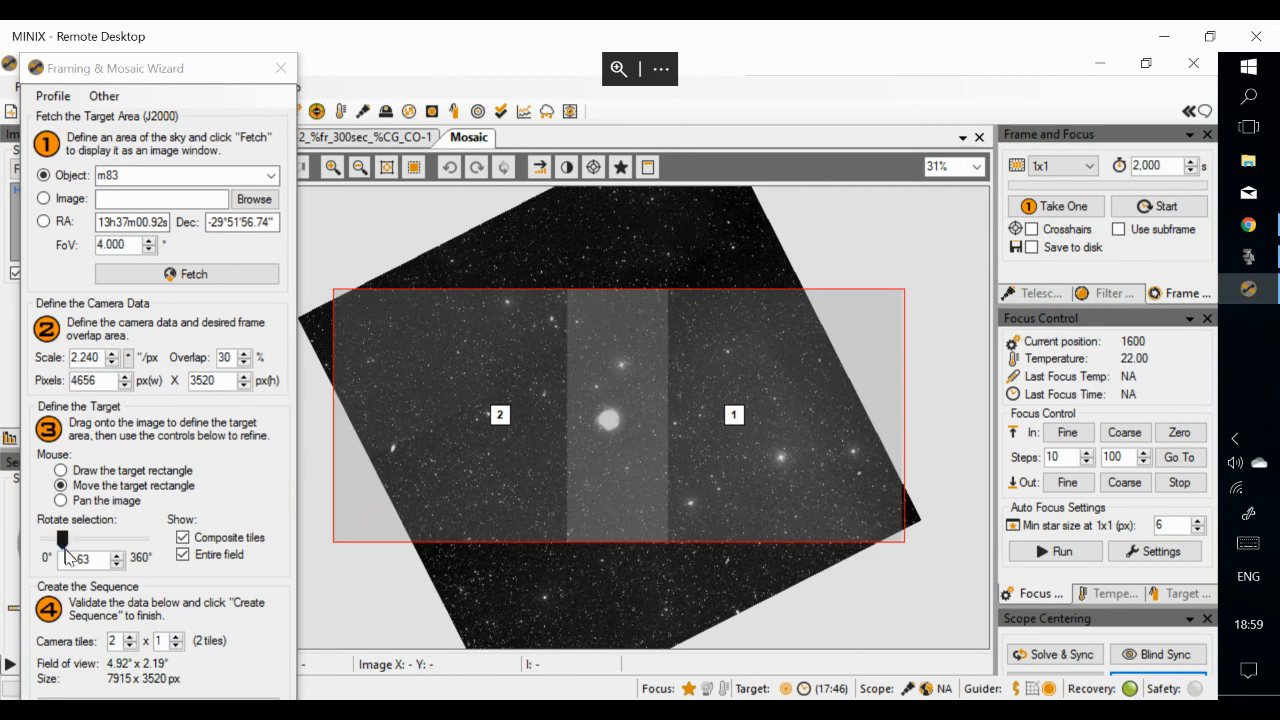
left_click(129, 647)
left_click_drag(500, 420, 611, 429)
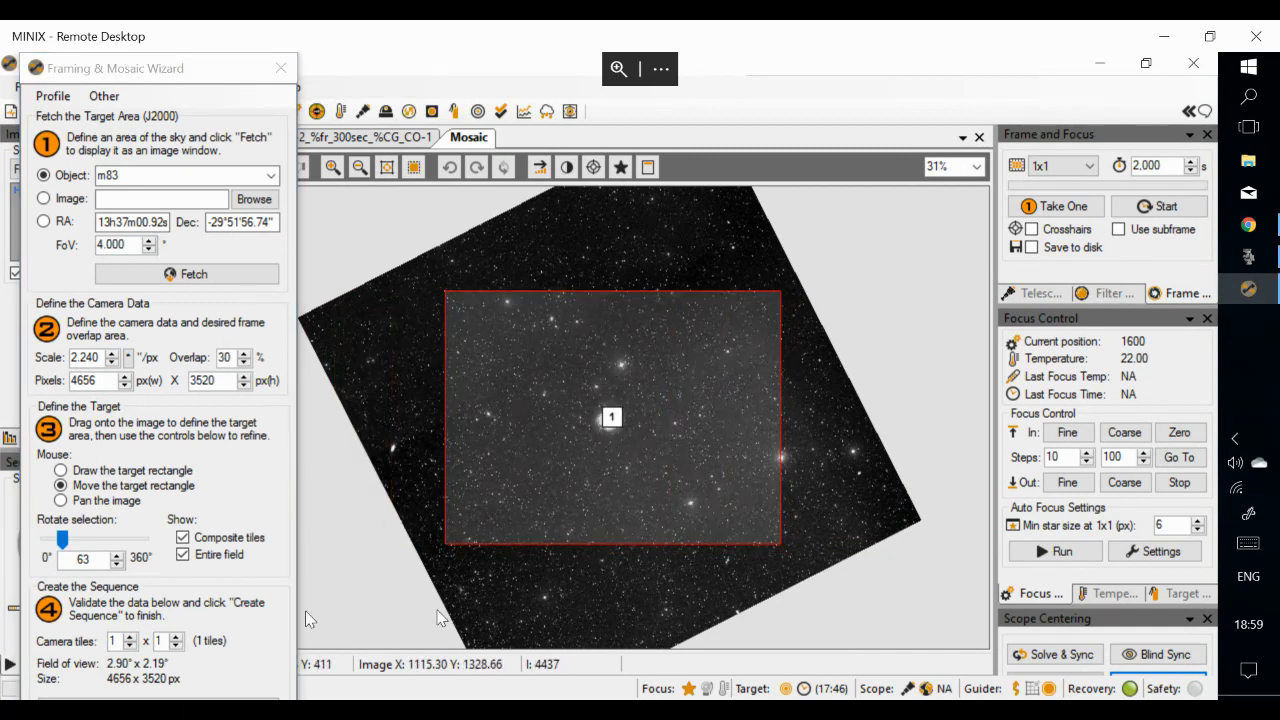
Expand the mosaic to 2 x 2 camera tiles, about 4.92° x 3.72°, and center the target rectangle over the galaxy
left_click(130, 638)
left_click(176, 637)
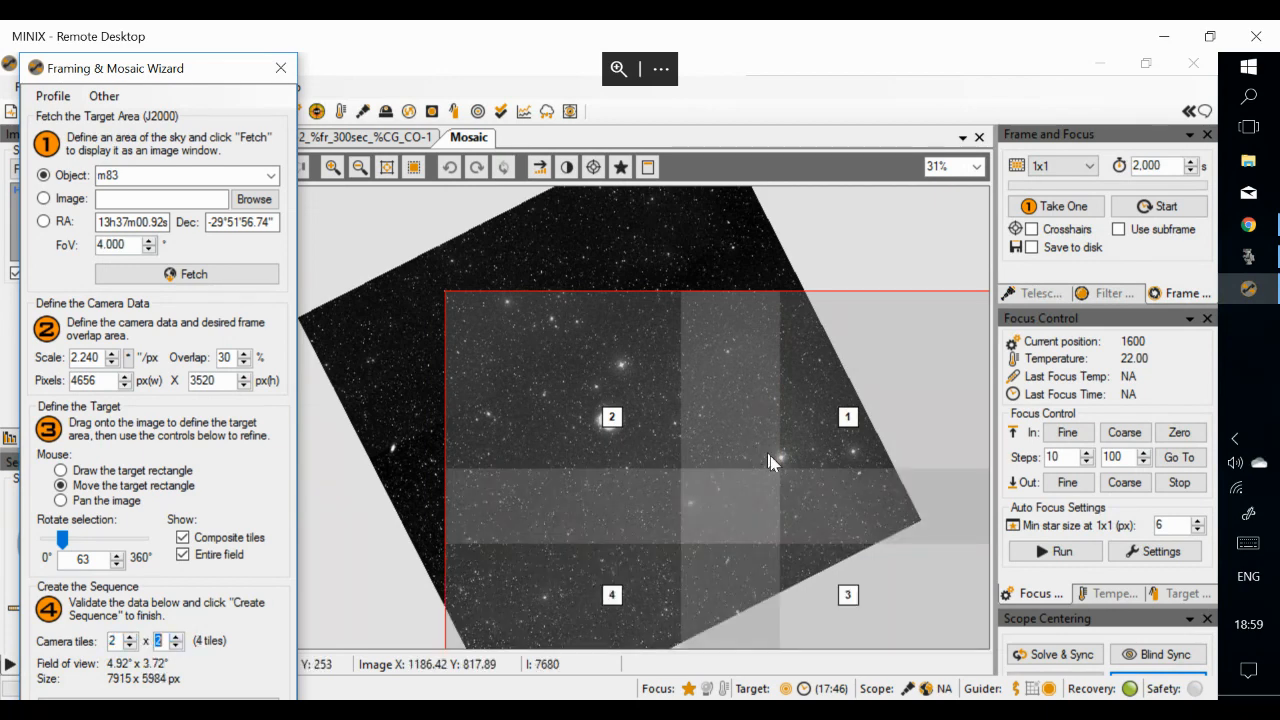
left_click_drag(748, 512, 628, 431)
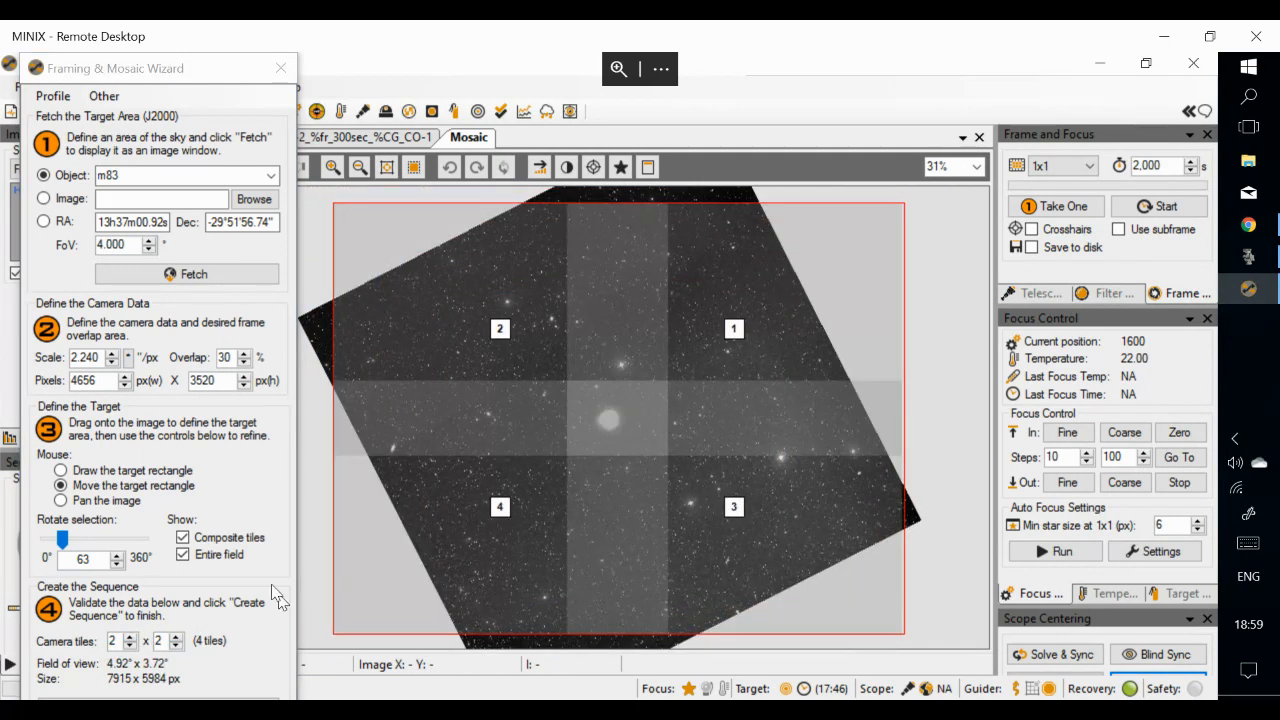
Create the m83 mosaic sequence, appending its targets with camera angle rotation or validation disabled, and proceed despite the warning
left_click(182, 100)
left_click_drag(190, 78, 201, 76)
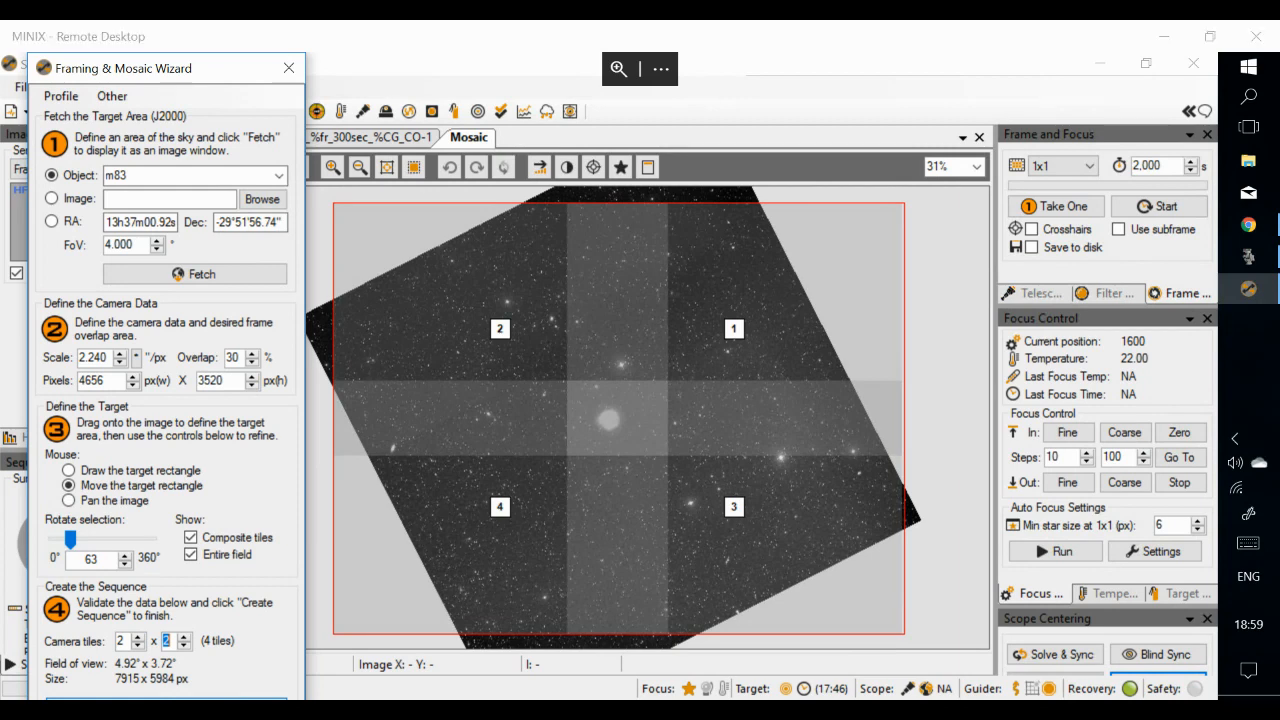
left_click(238, 699)
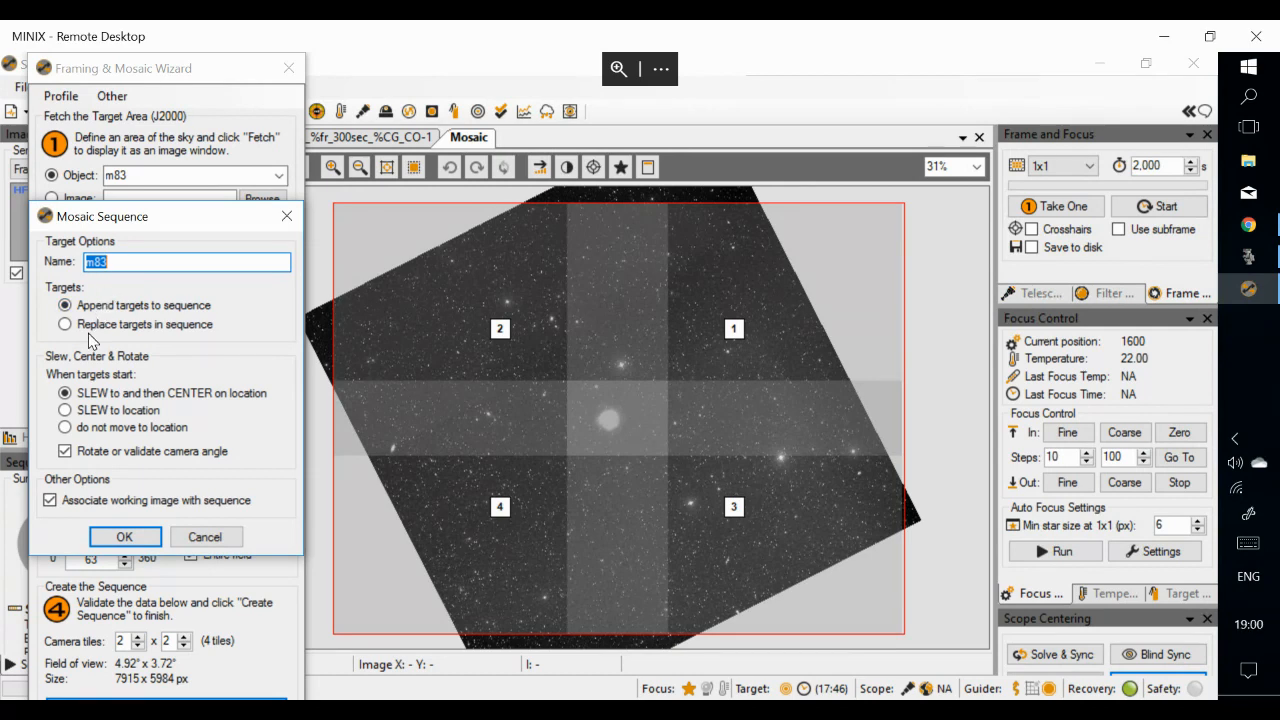
left_click(66, 455)
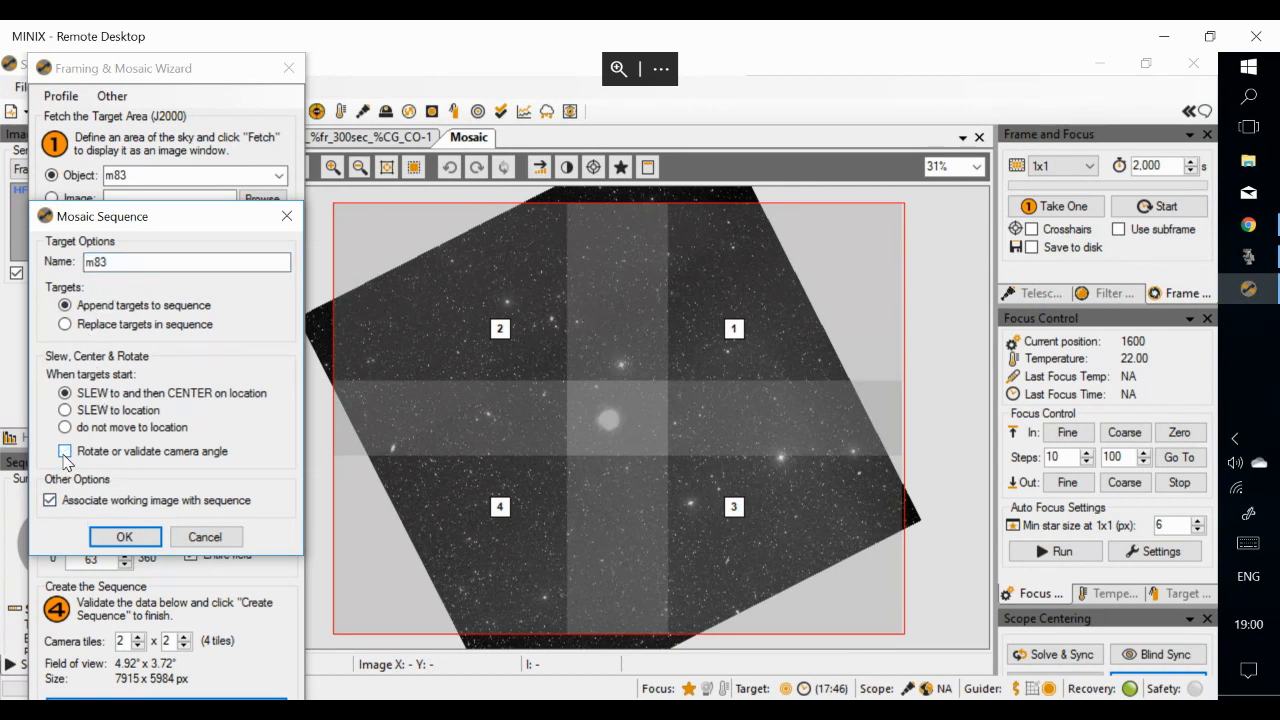
left_click(127, 540)
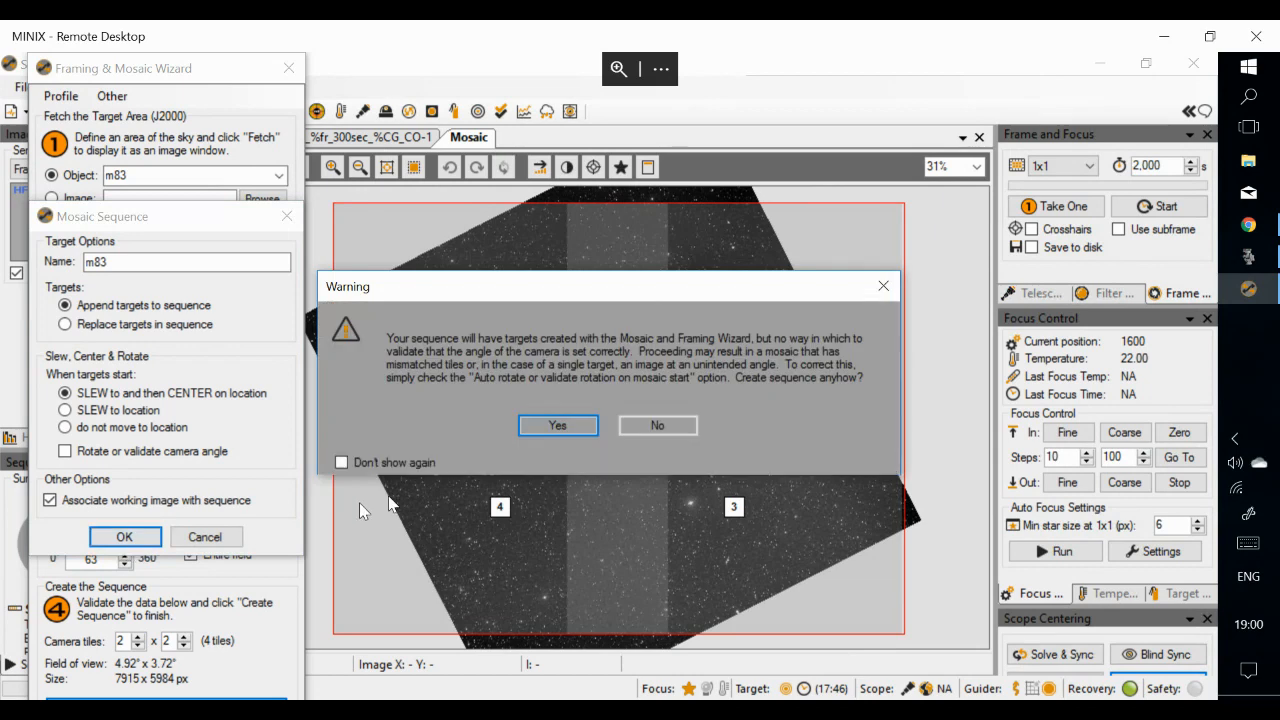
left_click(558, 425)
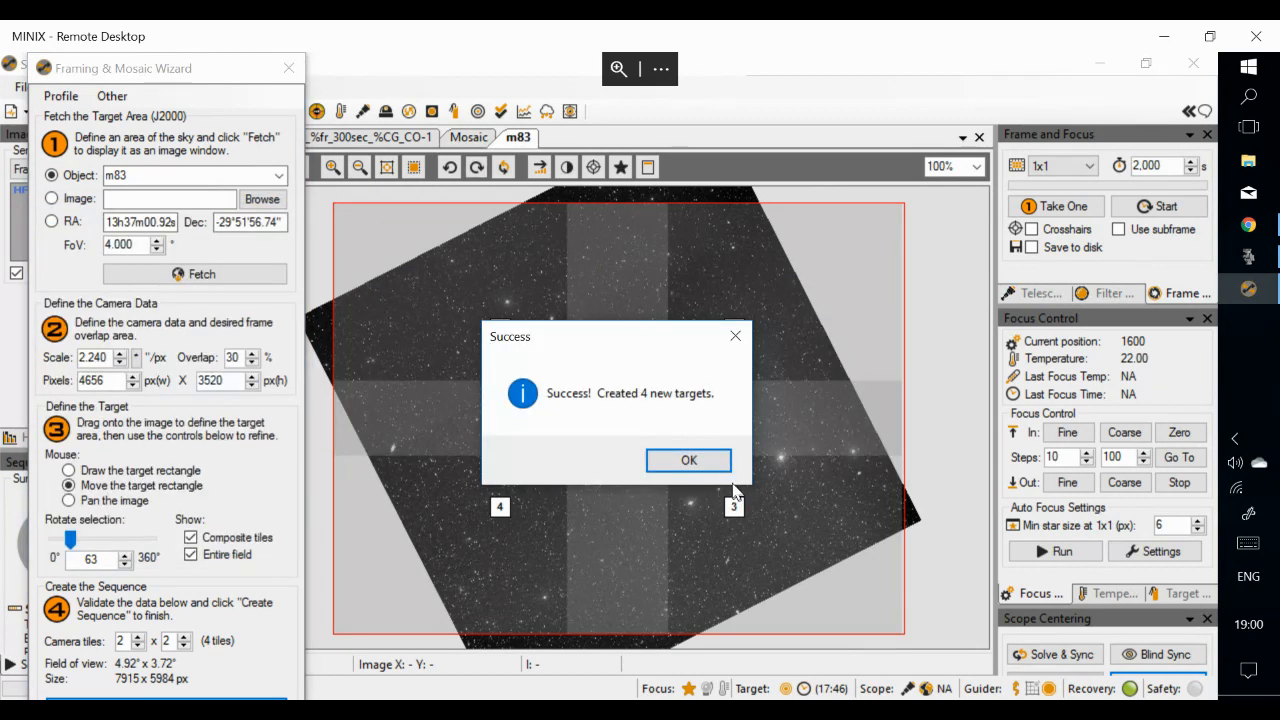
left_click(718, 462)
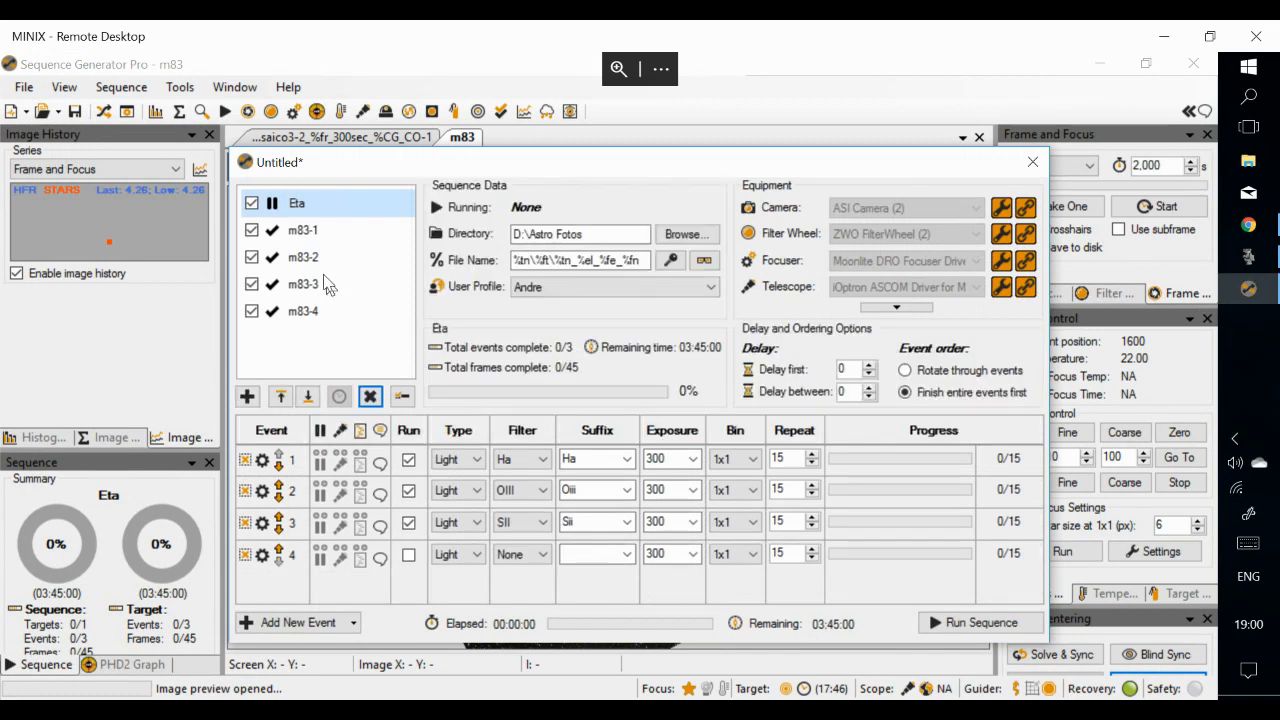
Enable event 1 of target m83-1 with filter L, a 2 m exposure and 3 repeats
left_click(299, 232)
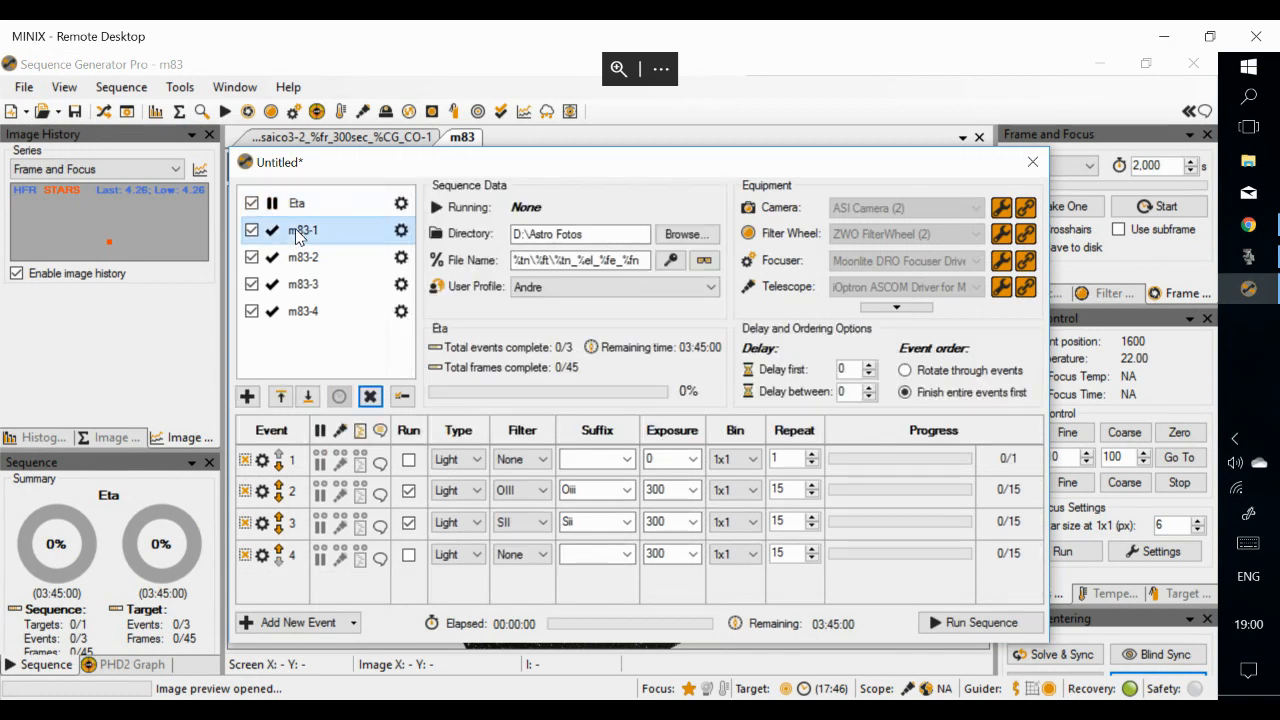
left_click(409, 462)
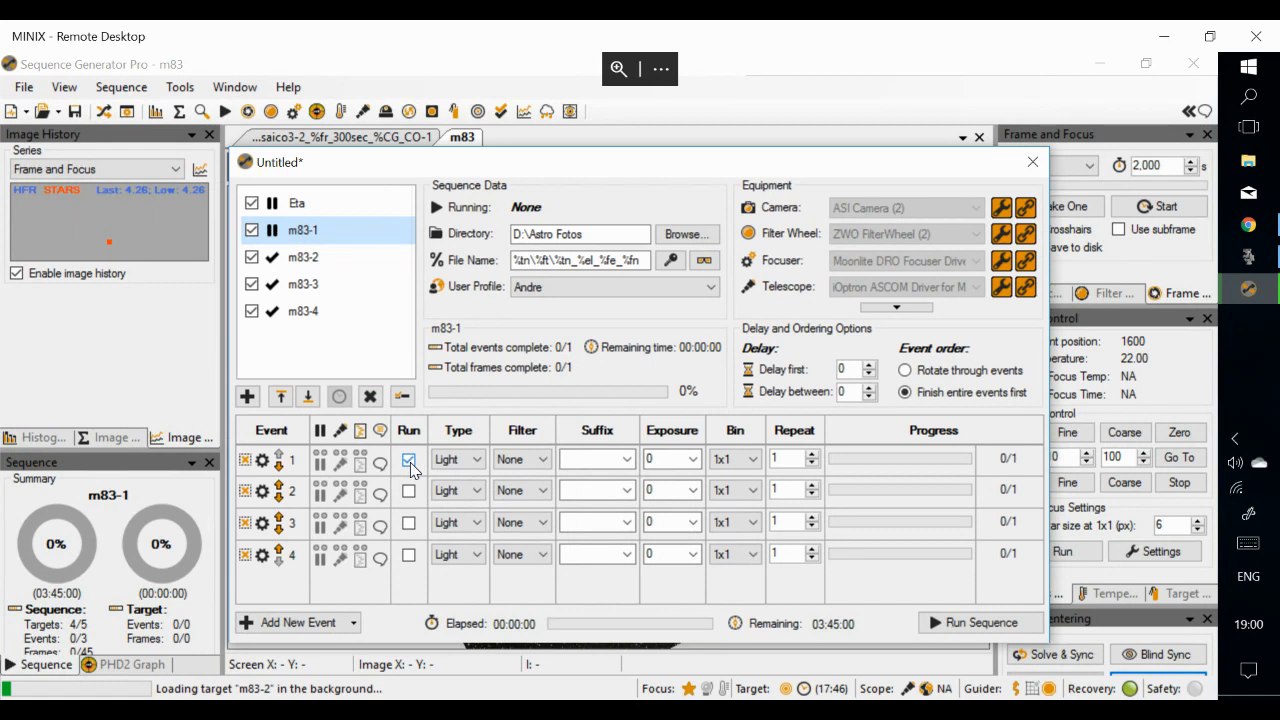
left_click(545, 460)
left_click(531, 492)
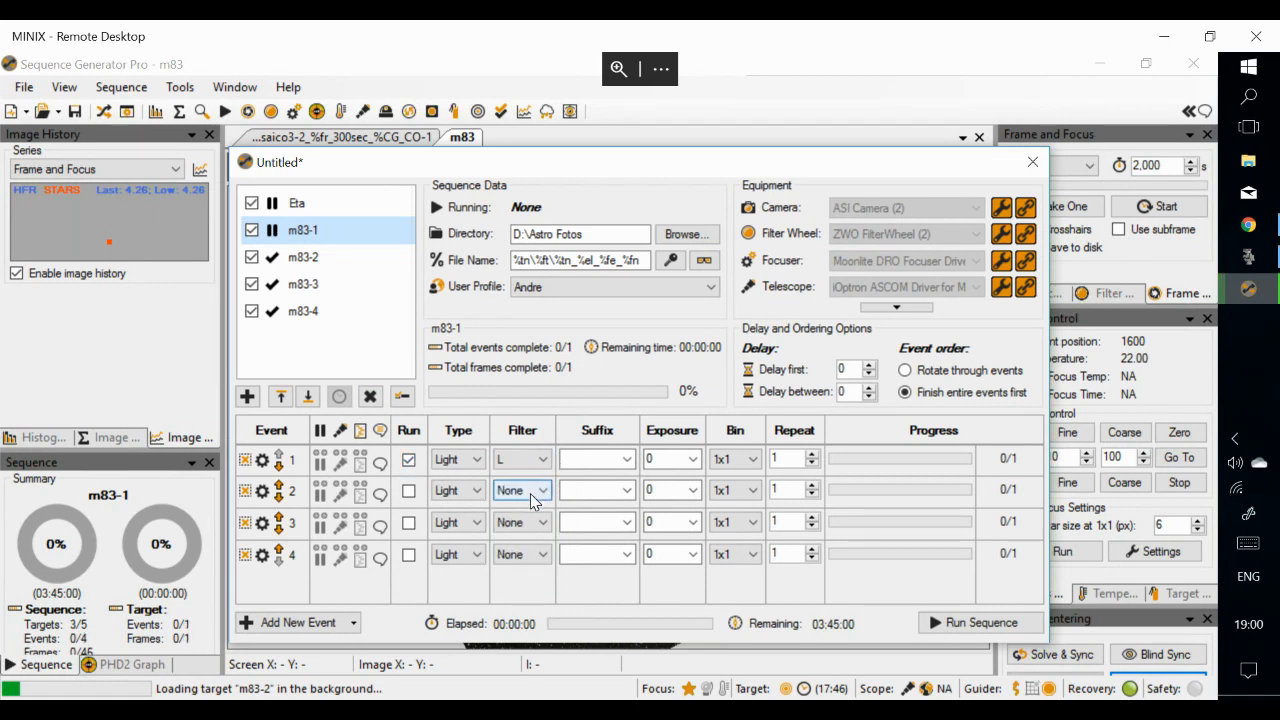
left_click(692, 459)
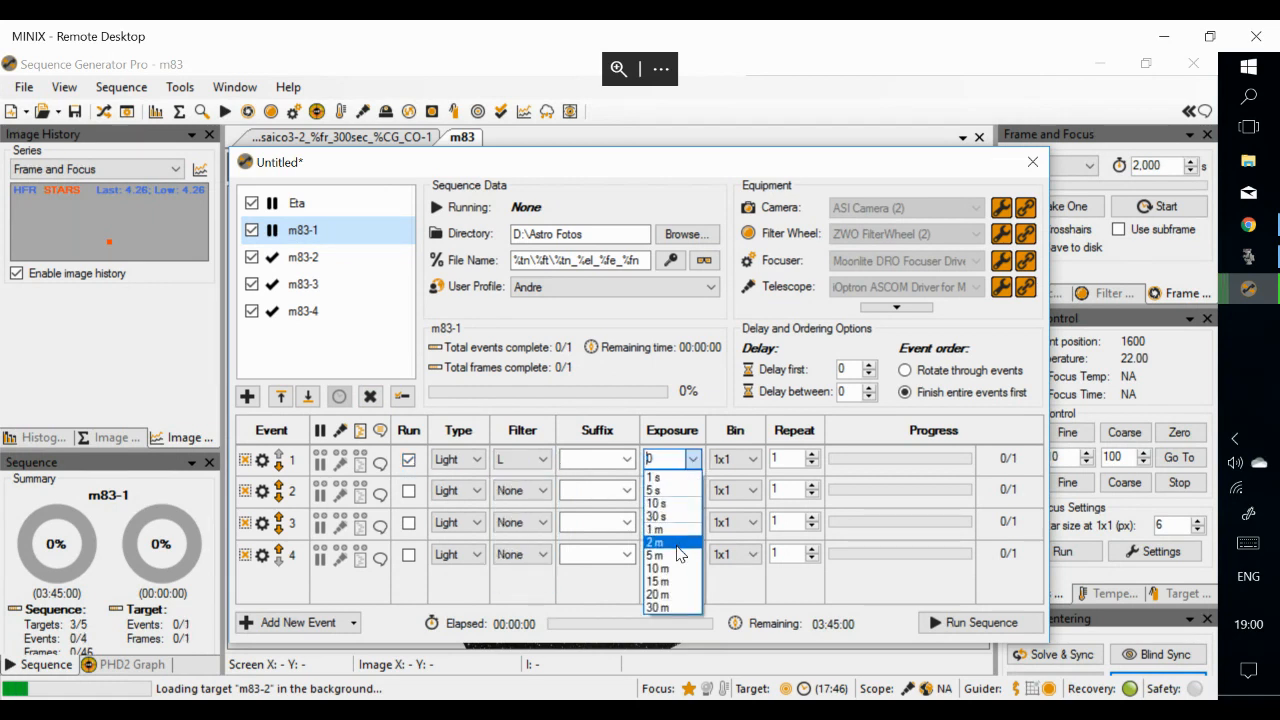
left_click(677, 545)
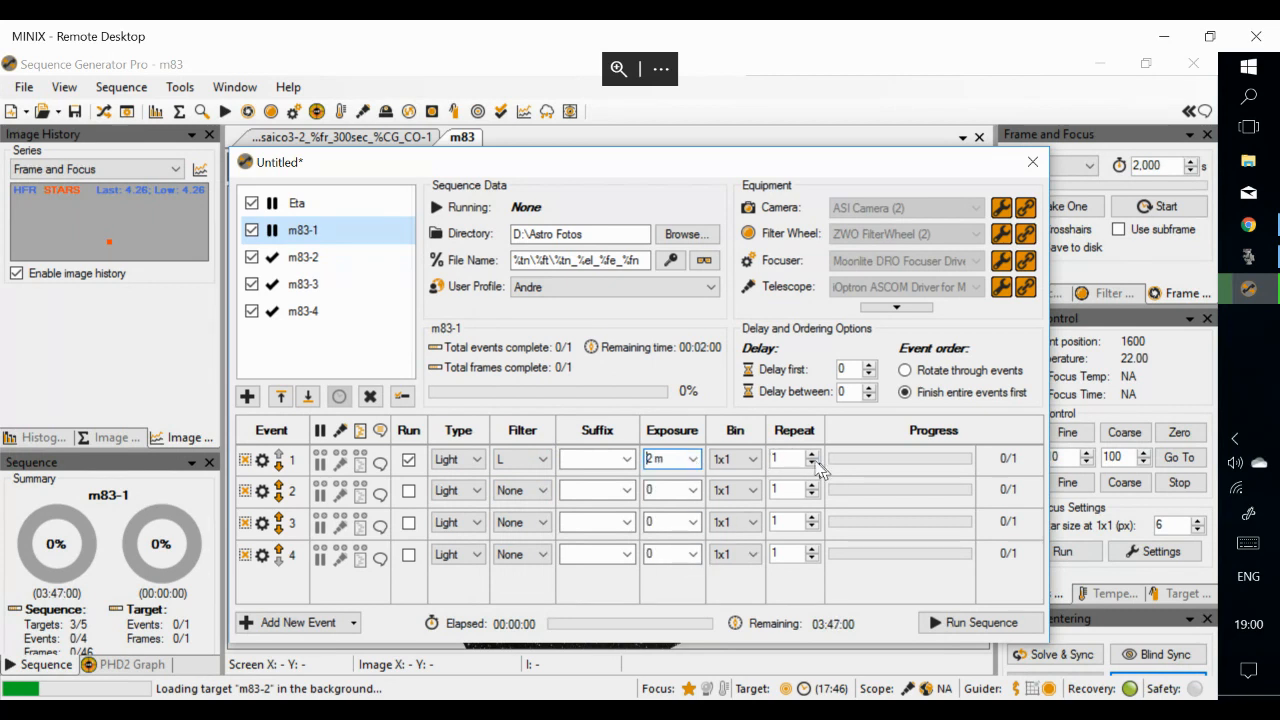
left_click(812, 455)
left_click(812, 455)
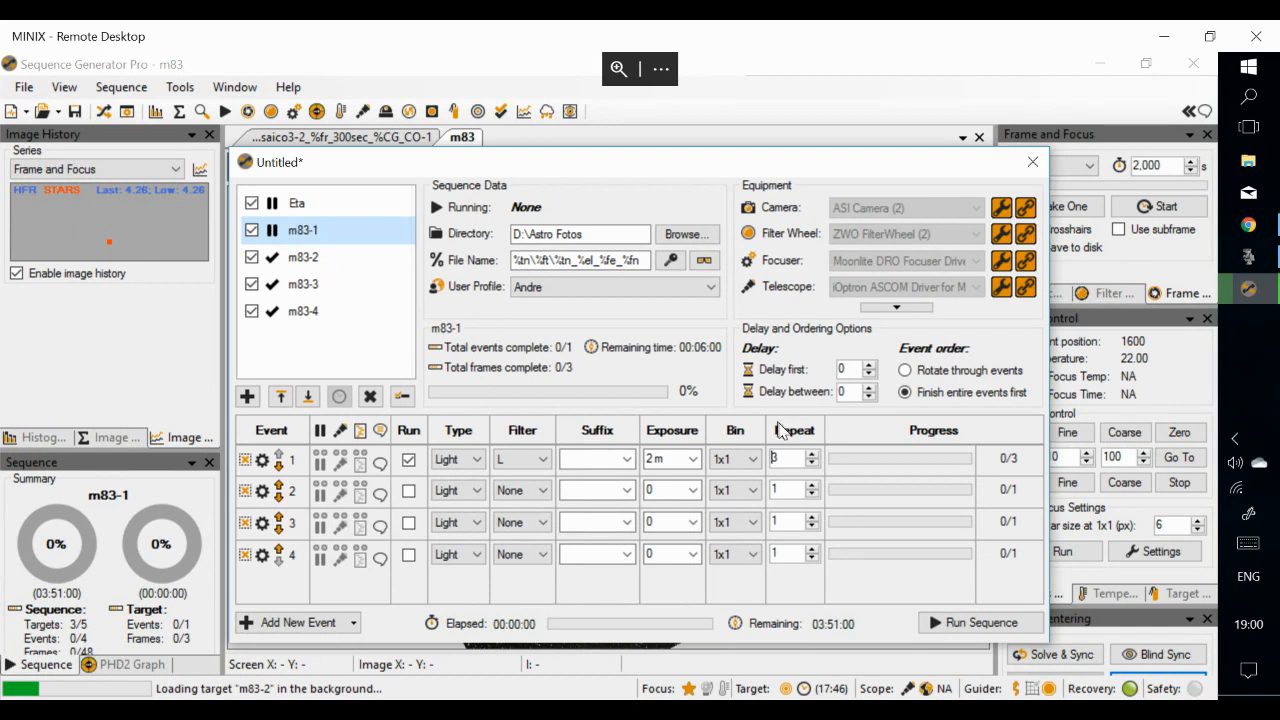
View the event lists of targets m83-2 and m83-4
left_click(303, 257)
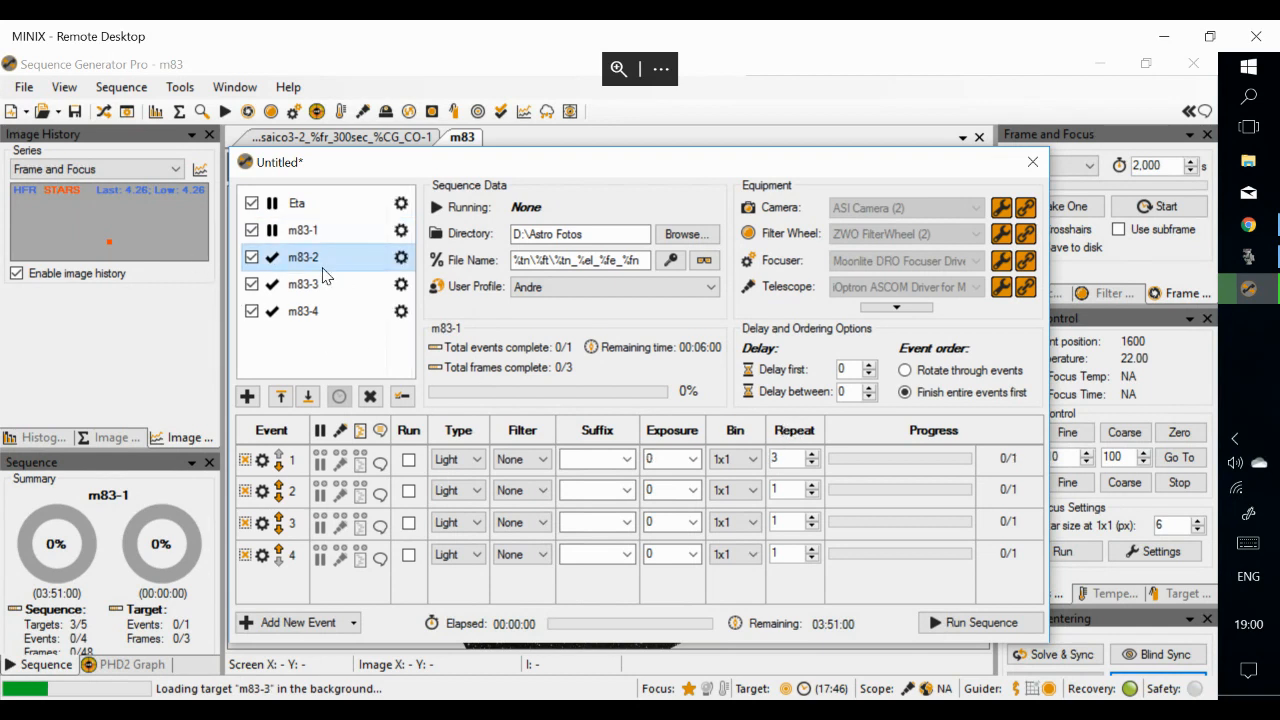
left_click(310, 316)
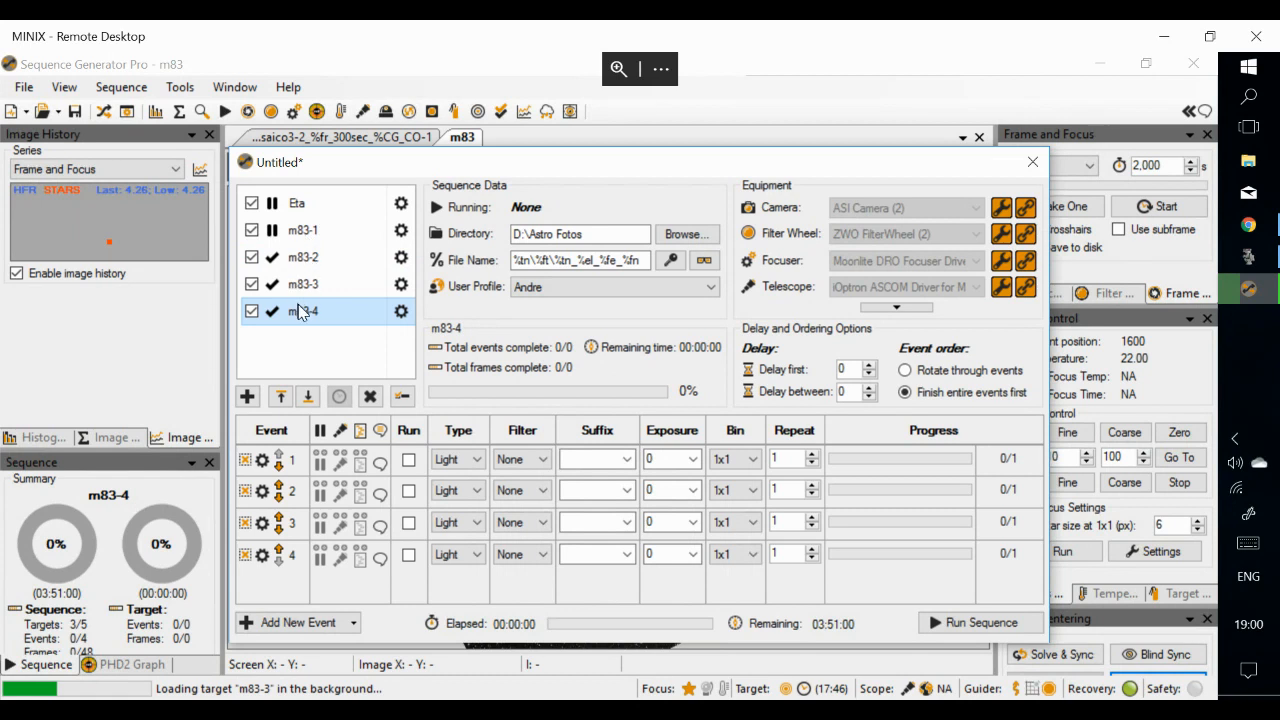
Move target m83-1 above Eta in the target list and return it to its place below Eta
left_click(307, 236)
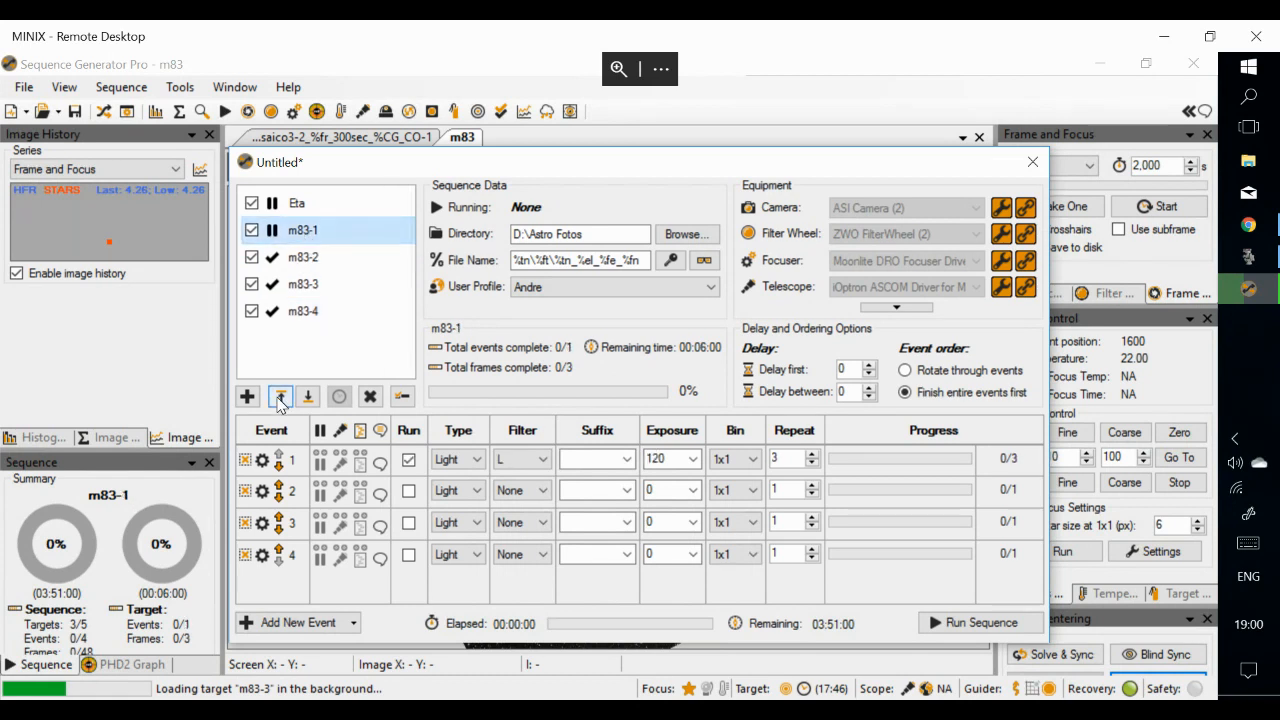
left_click(280, 398)
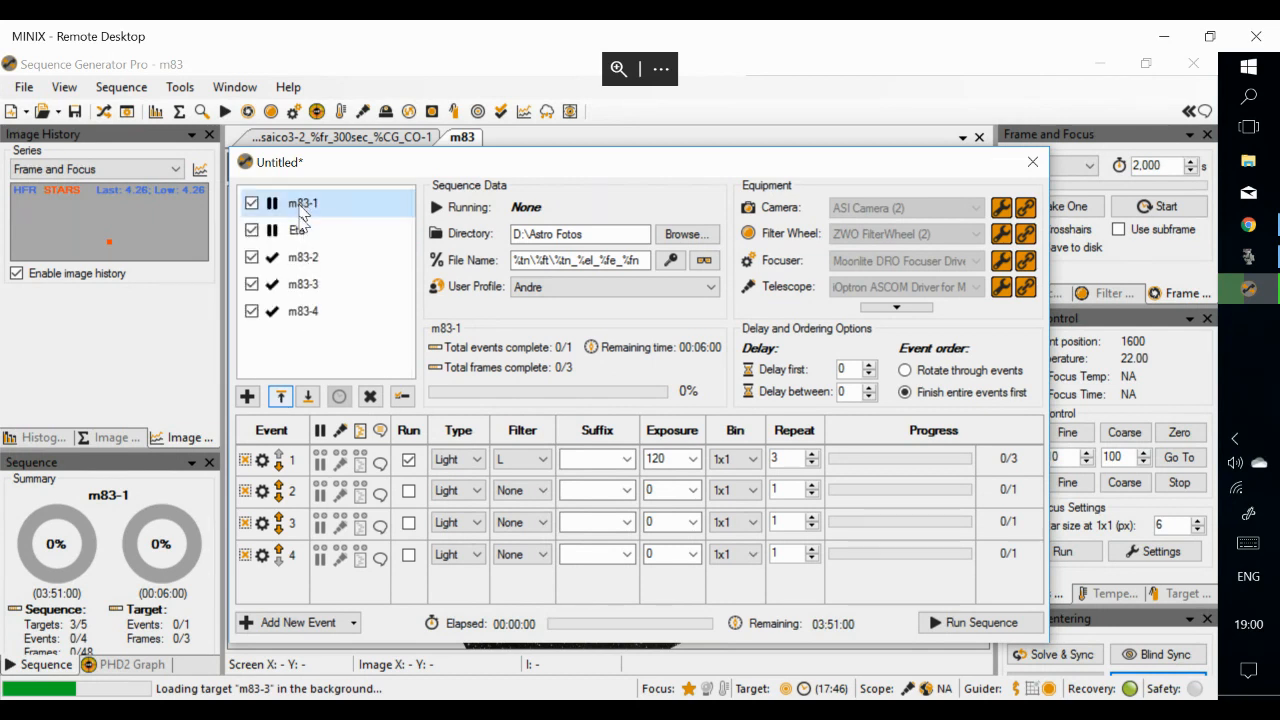
left_click(309, 397)
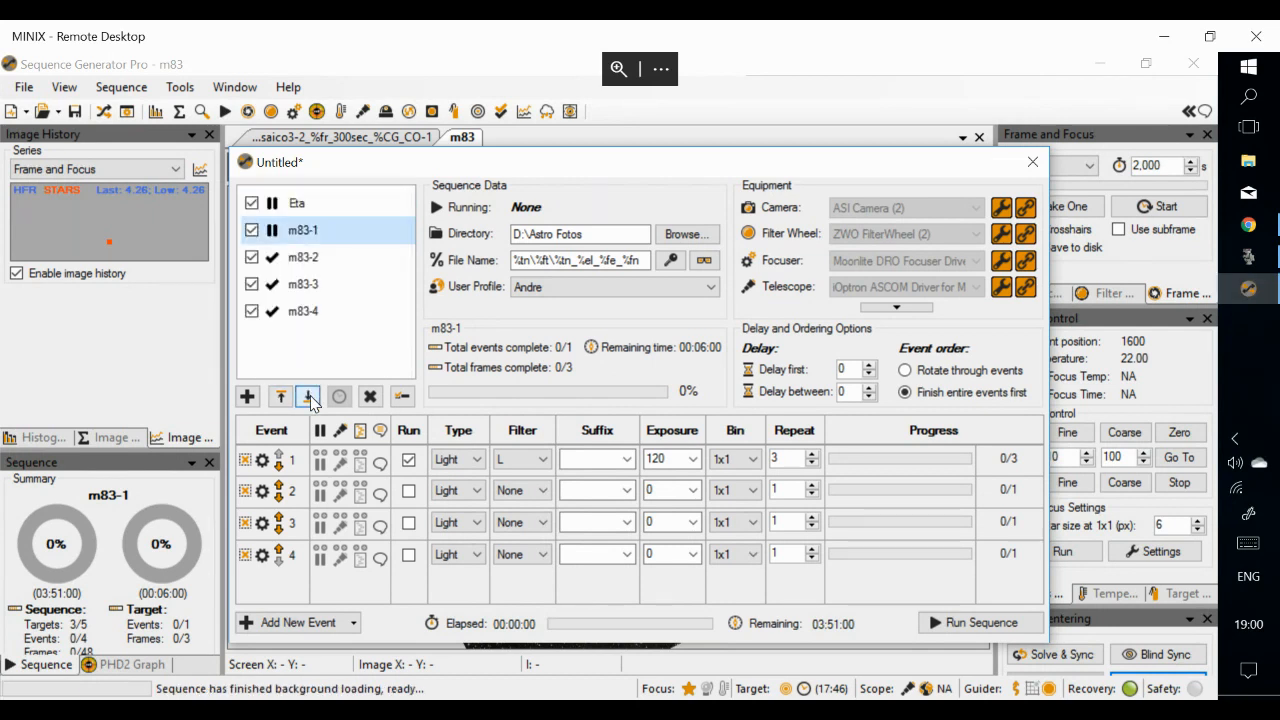